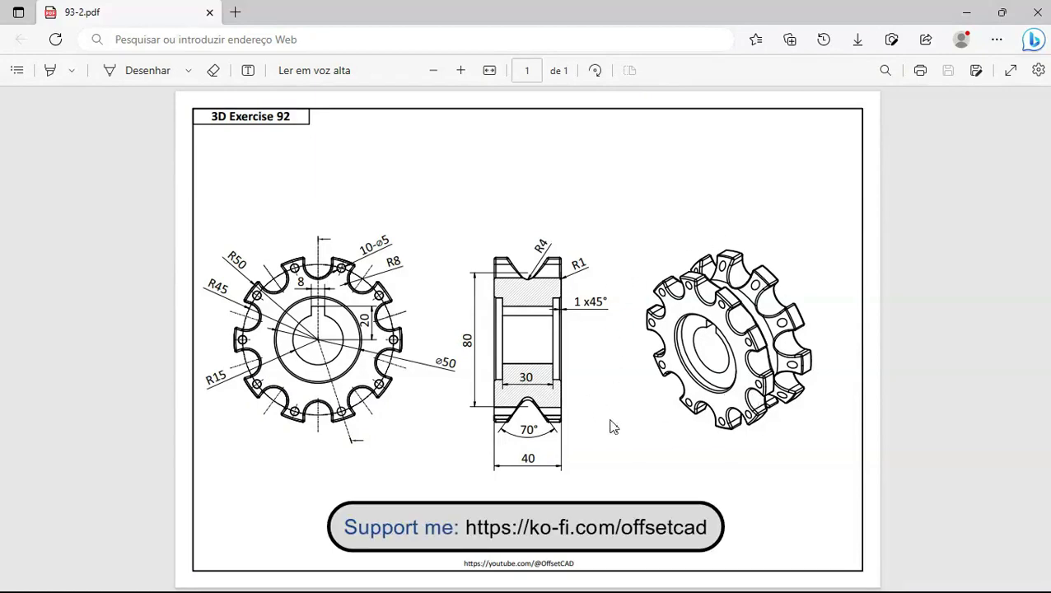
Switch from the PDF drawing to FreeCAD, create a new document and activate the Part Design workbench.
key("alt+Tab")
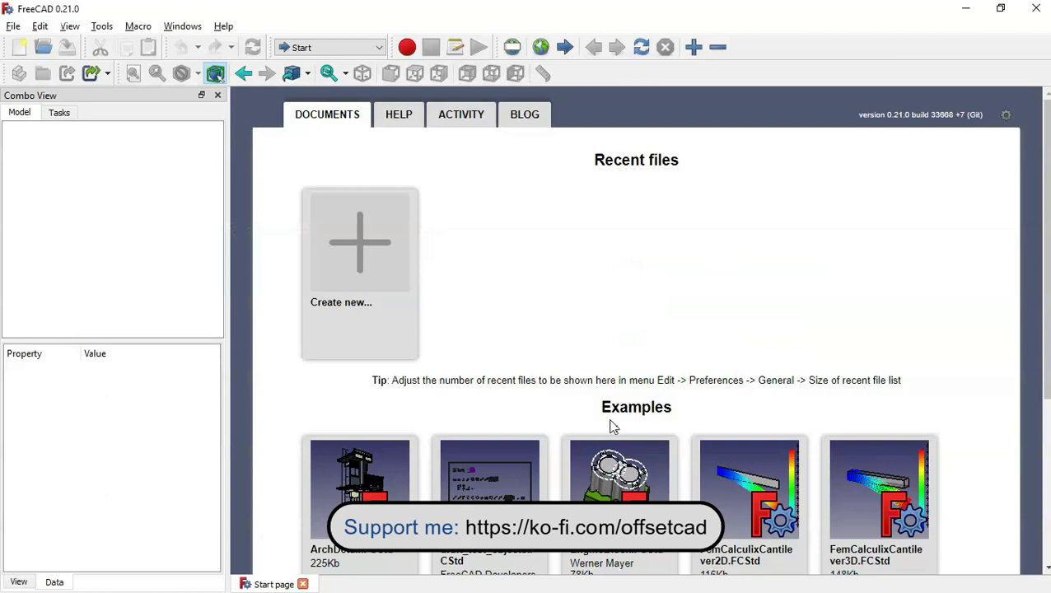
left_click(359, 245)
left_click(334, 48)
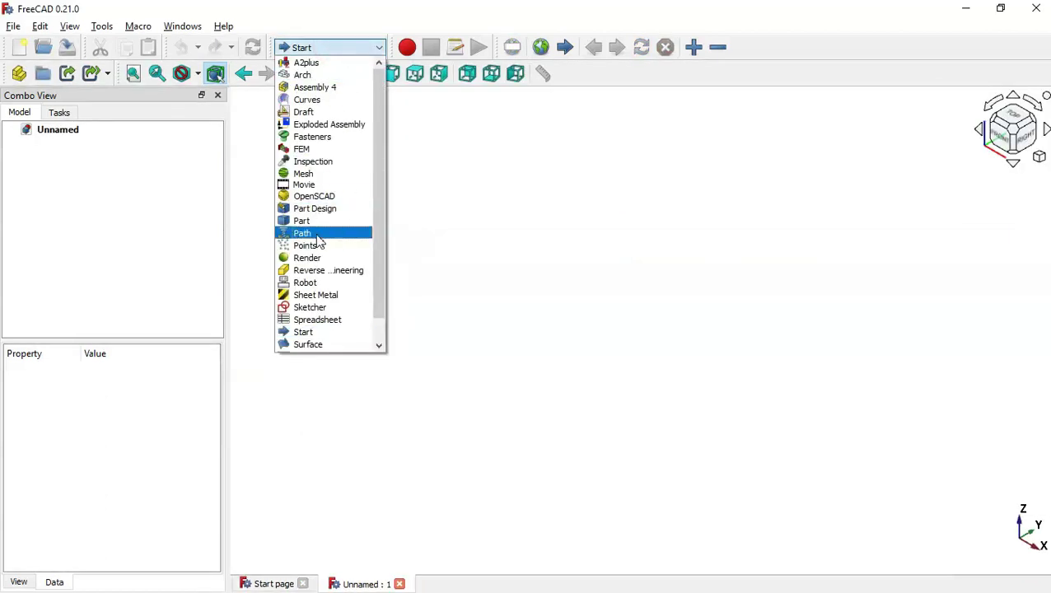
left_click(332, 211)
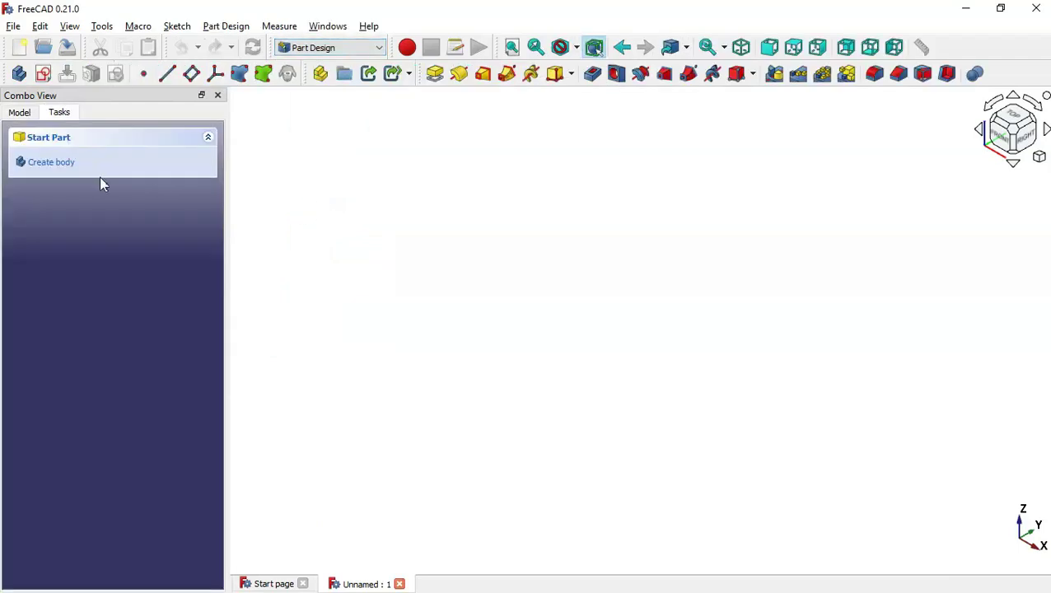
Create a body and start a new sketch on the XZ plane.
left_click(76, 164)
left_click(61, 167)
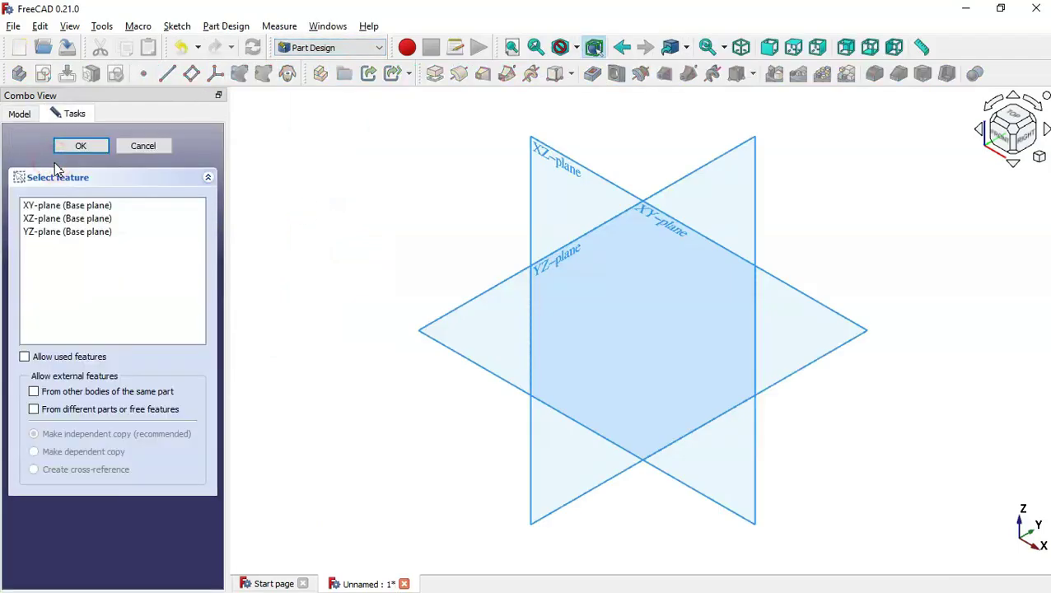
left_click(554, 154)
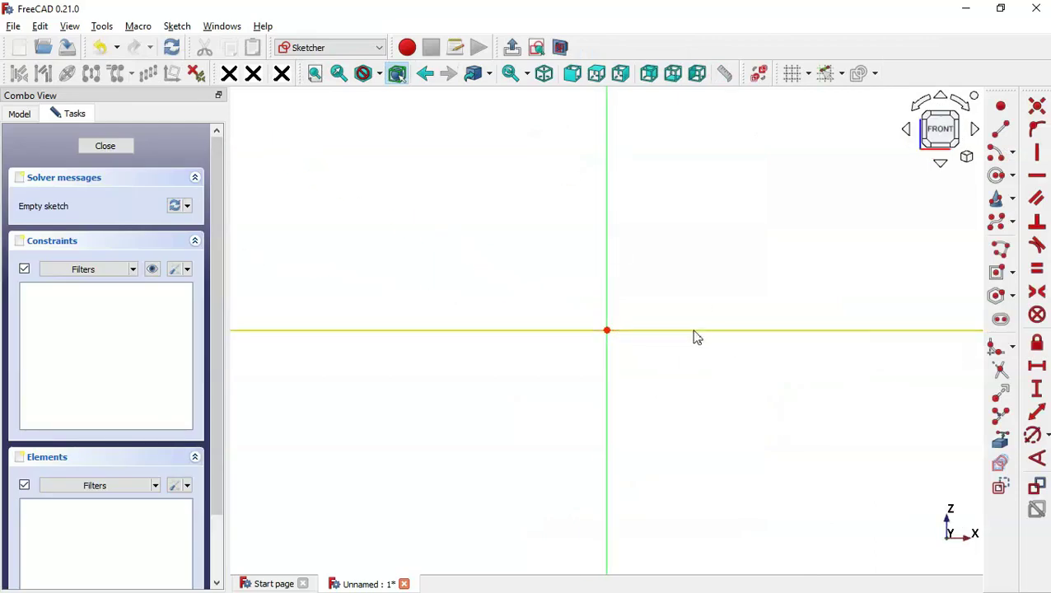
Draw a circle about 11.3 mm in diameter centred on the sketch origin.
scroll(639, 408, "down", 5)
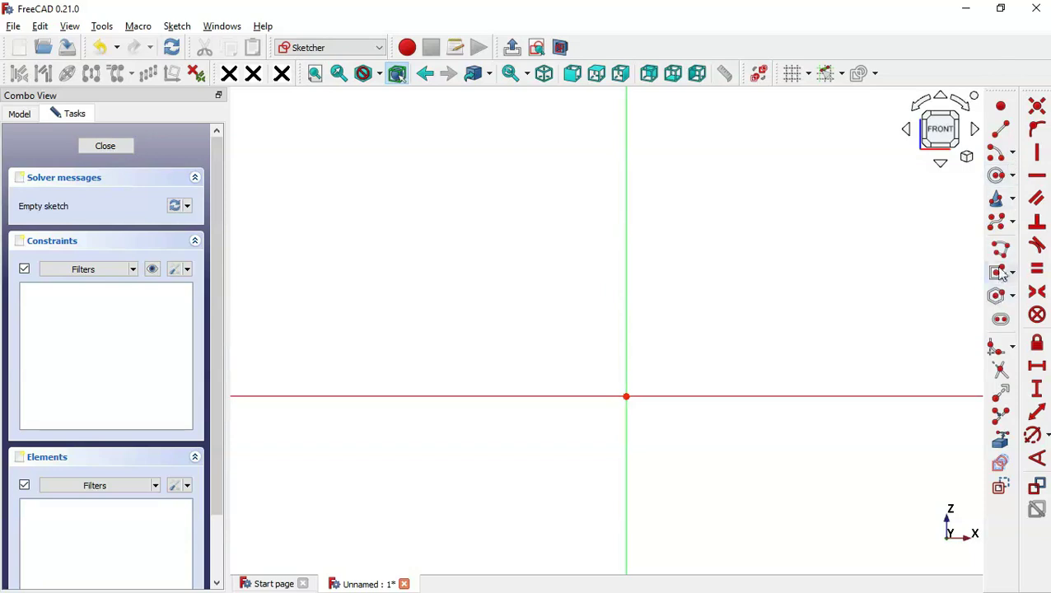
left_click(999, 175)
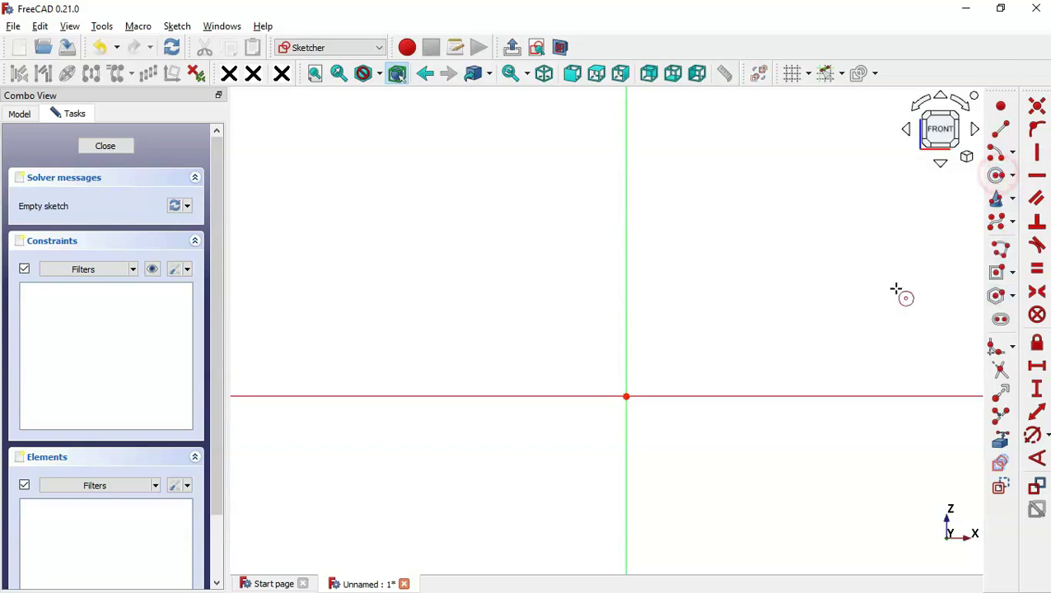
left_click(626, 397)
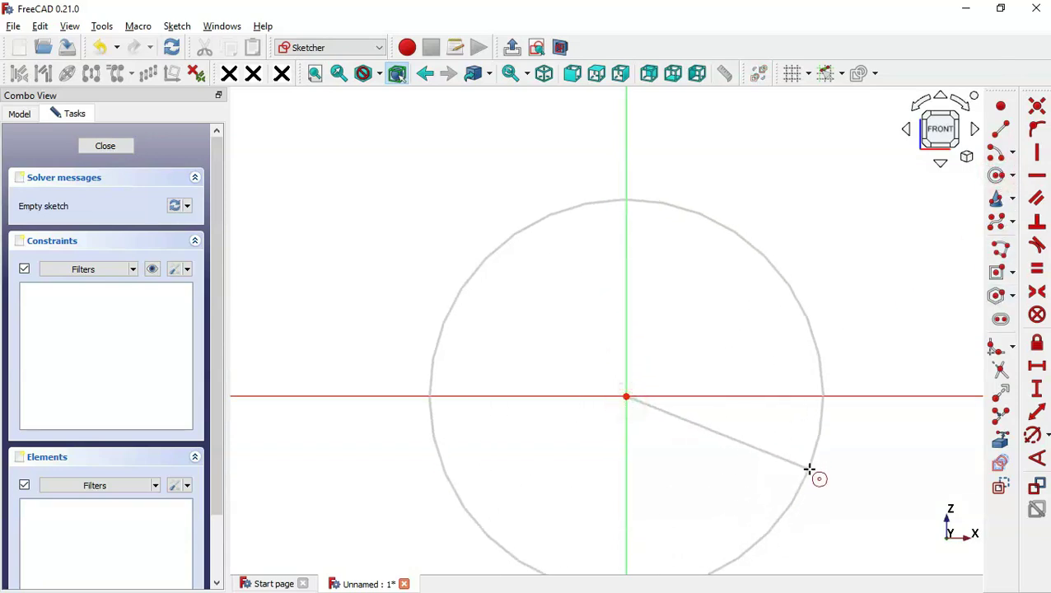
left_click(809, 469)
scroll(455, 279, "down", 2)
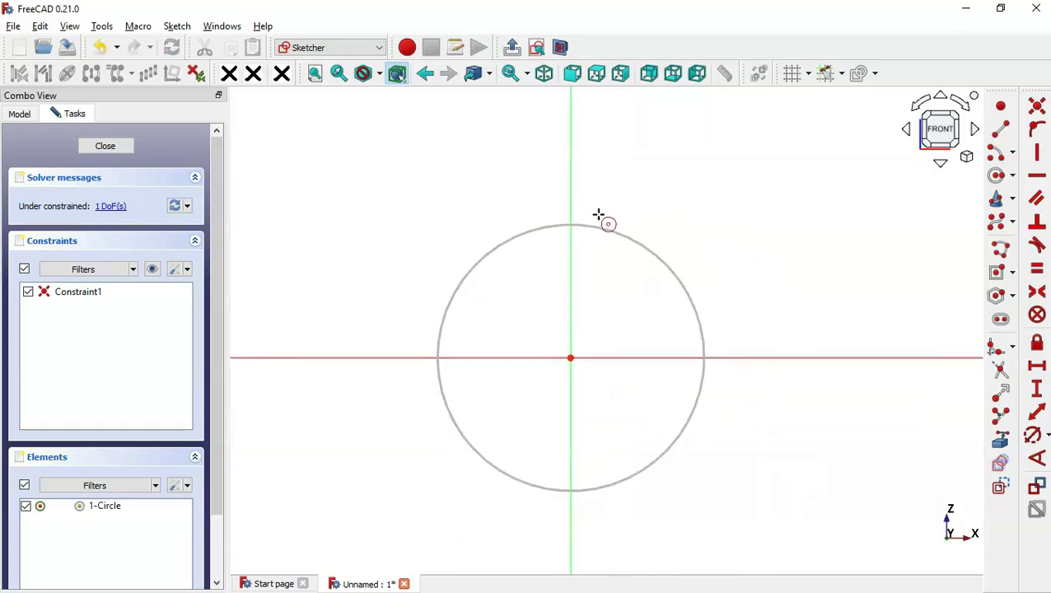
Check the outer radius in the PDF drawing and constrain the circle's diameter to 100 mm in FreeCAD.
left_click(1033, 436)
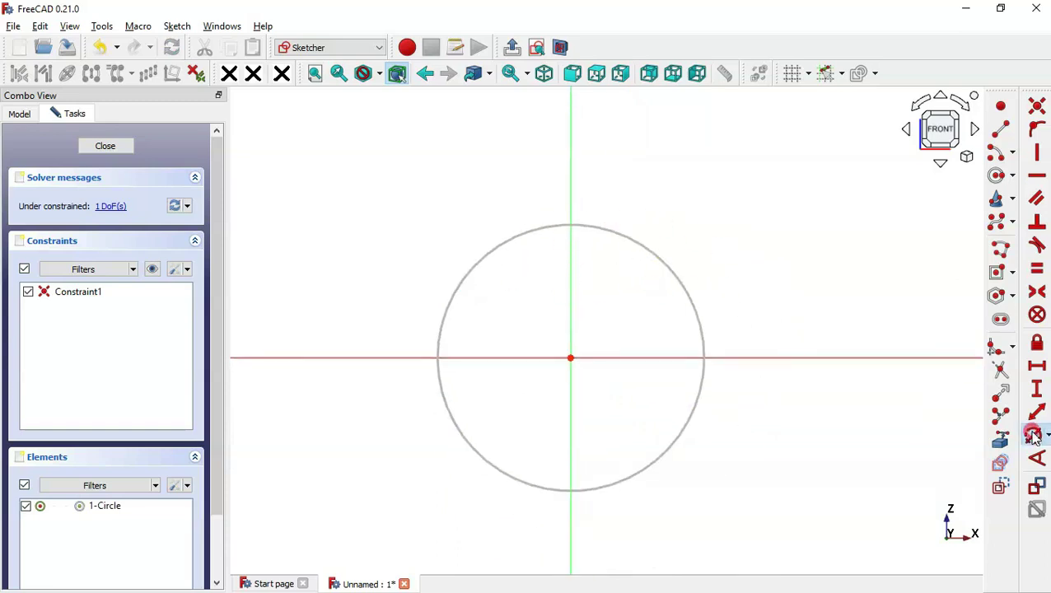
left_click(689, 292)
key("alt+Tab")
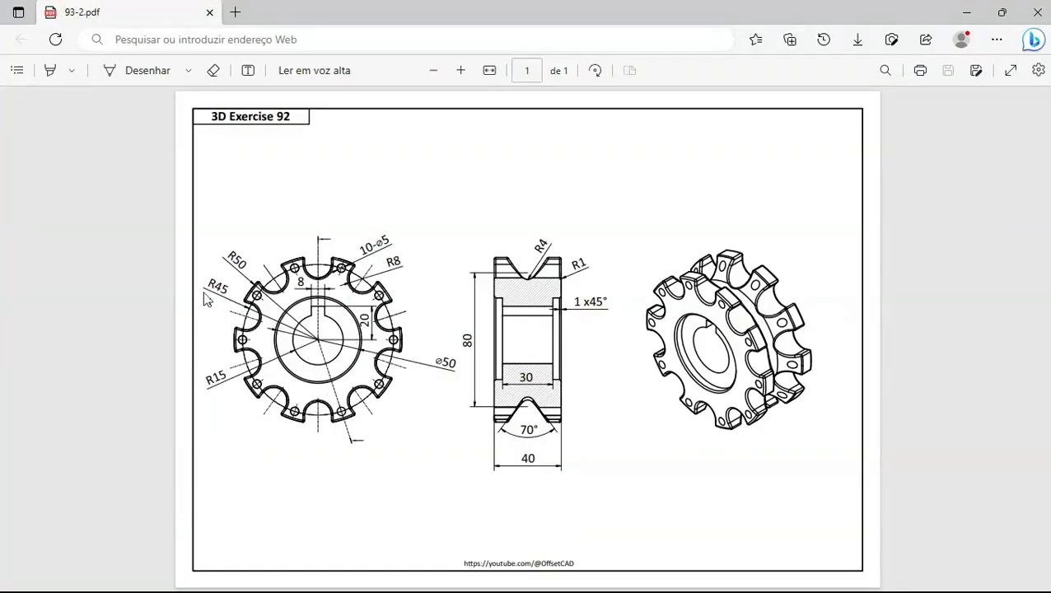
scroll(198, 298, "up", 1, "ctrl")
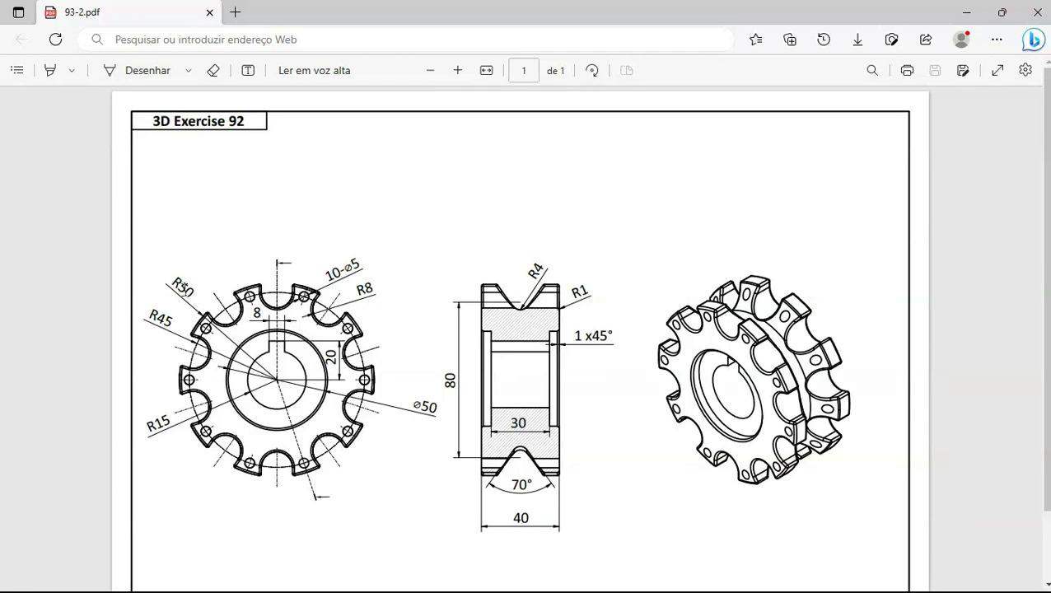
key("alt+Tab")
type("10")
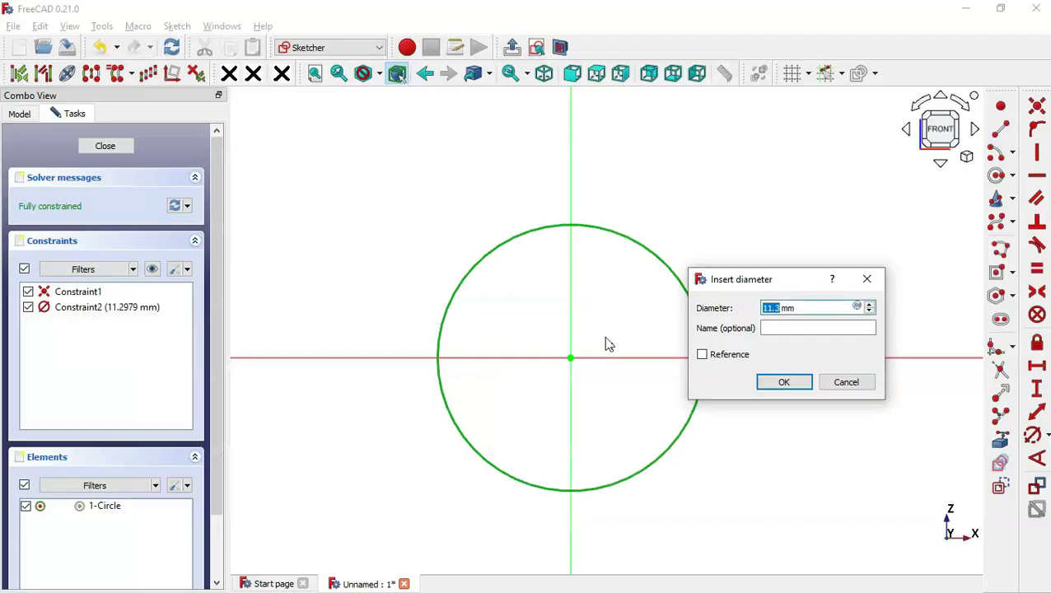
type("0")
key("Return")
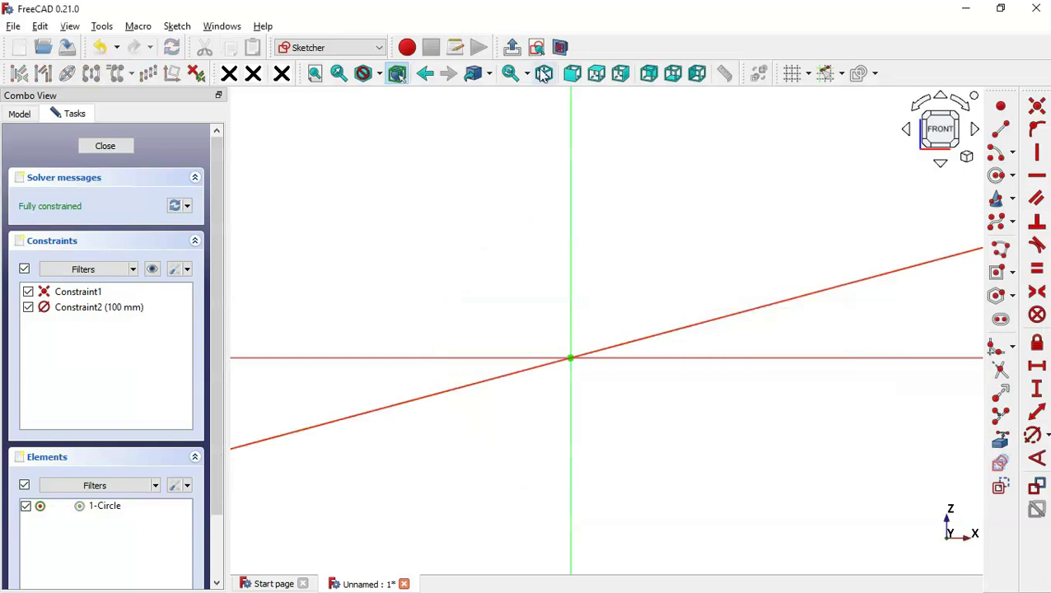
Close the sketch and pad the circle 40 mm symmetric to the plane, checking the width in the PDF drawing.
left_click(512, 48)
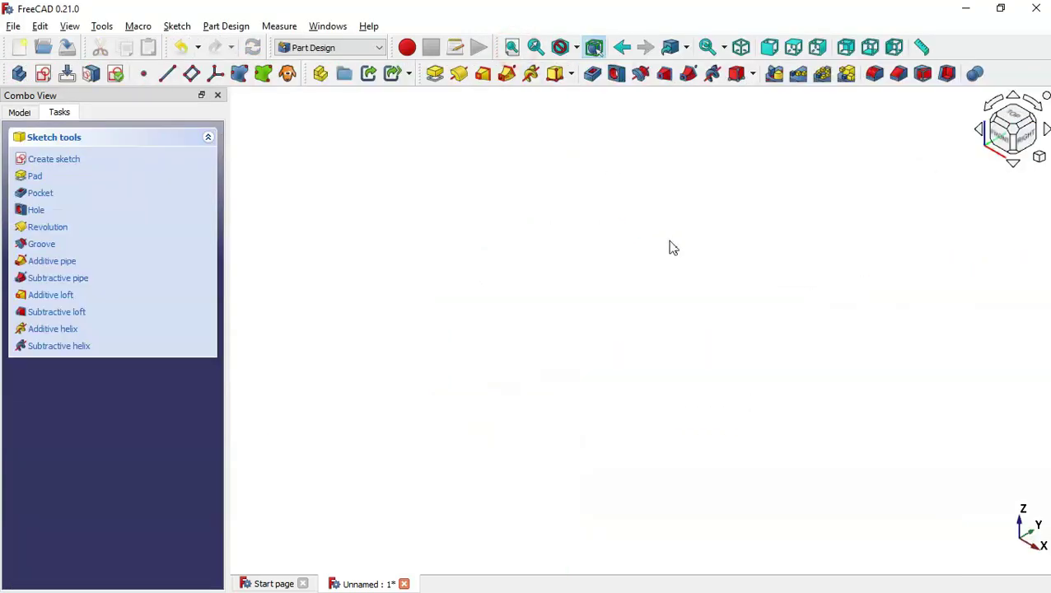
left_click(435, 75)
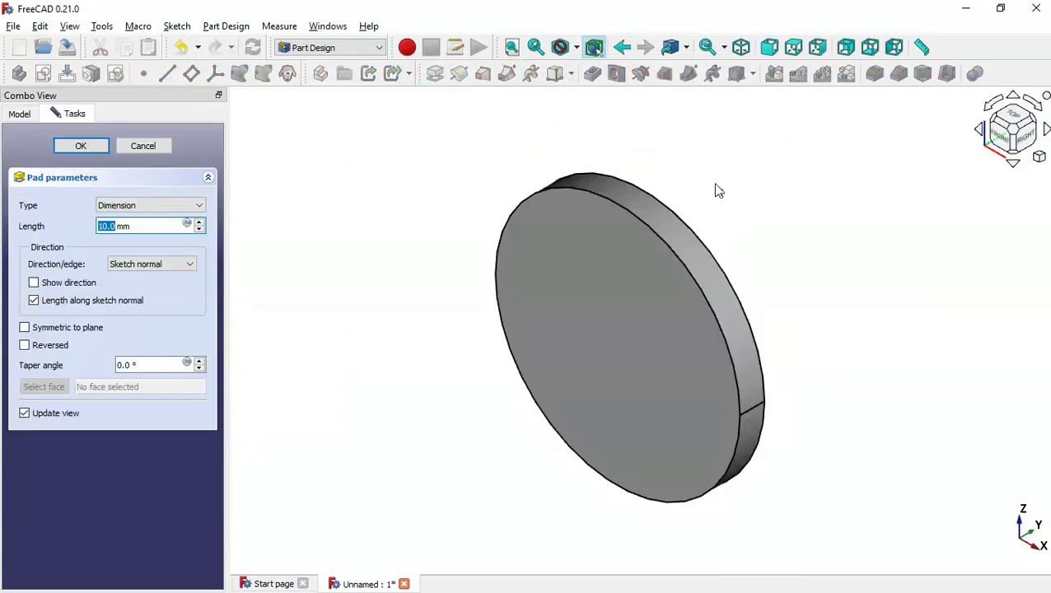
left_click(80, 329)
triple_click(160, 225)
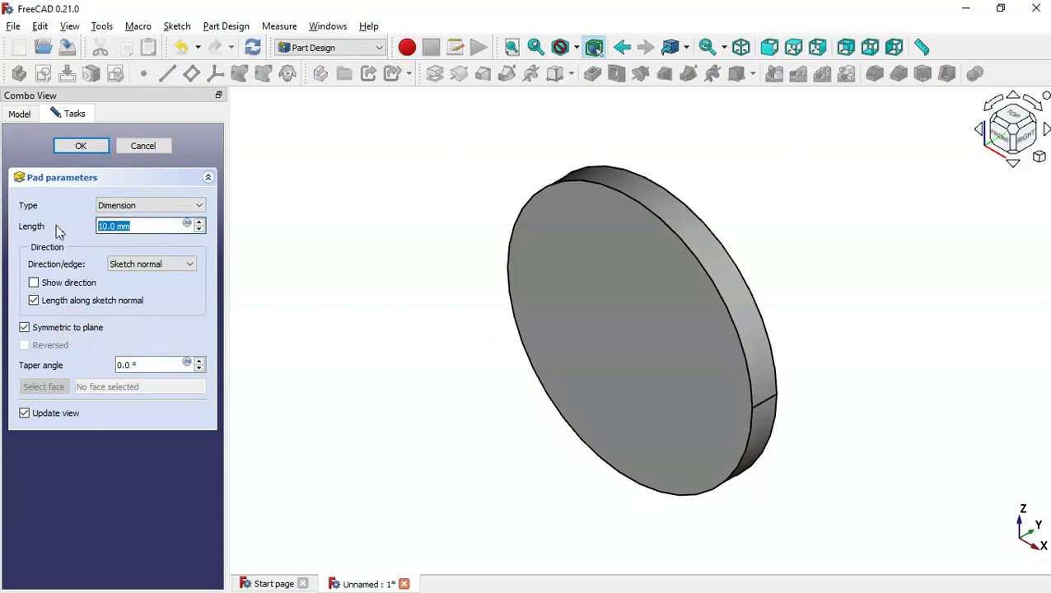
key("alt+Tab")
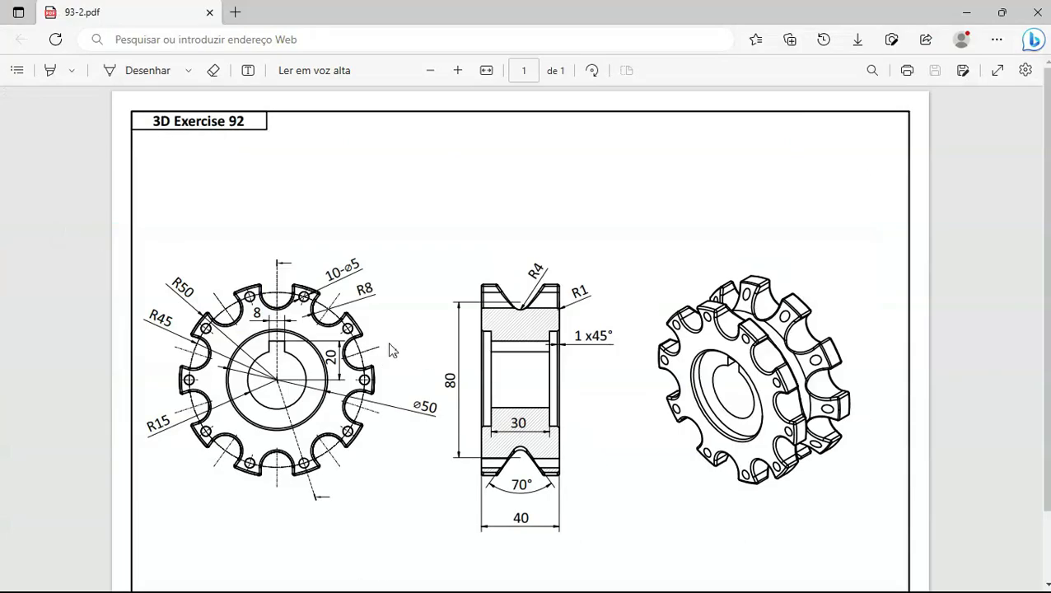
key("alt+Tab")
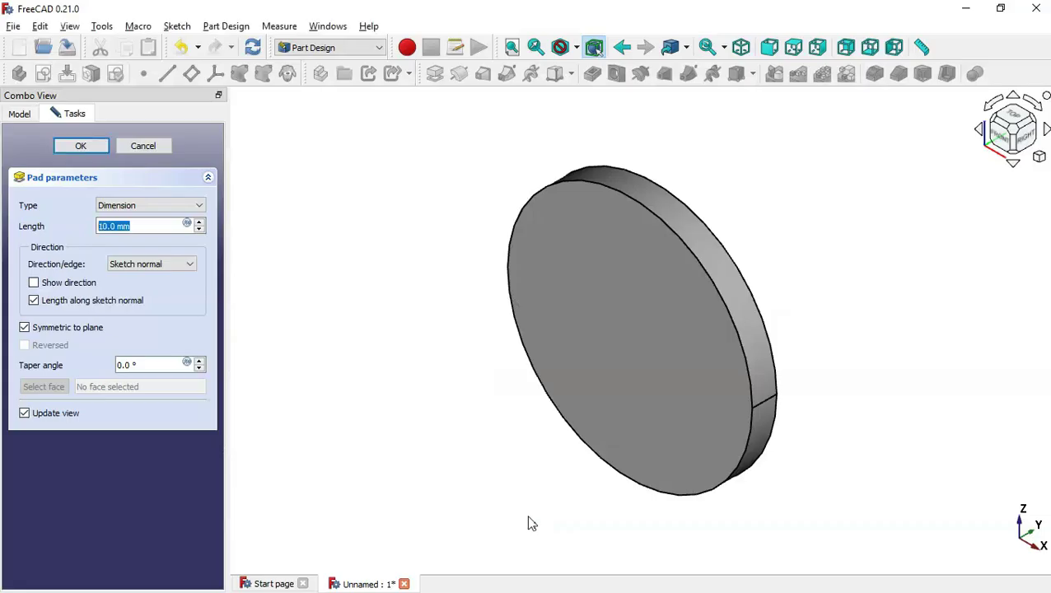
type("40")
left_click(91, 149)
left_click(486, 337)
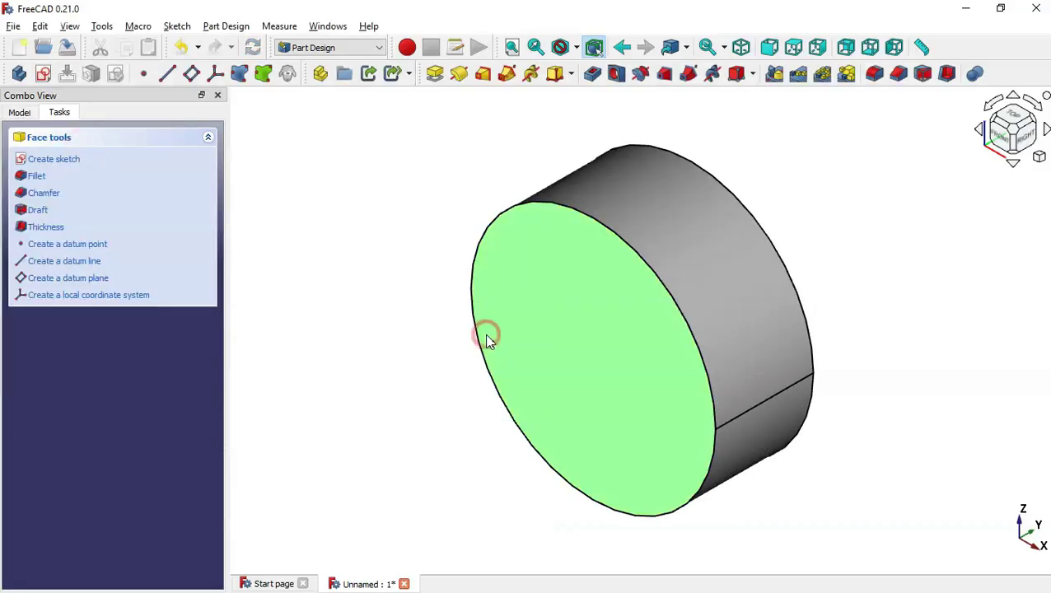
left_click(428, 338)
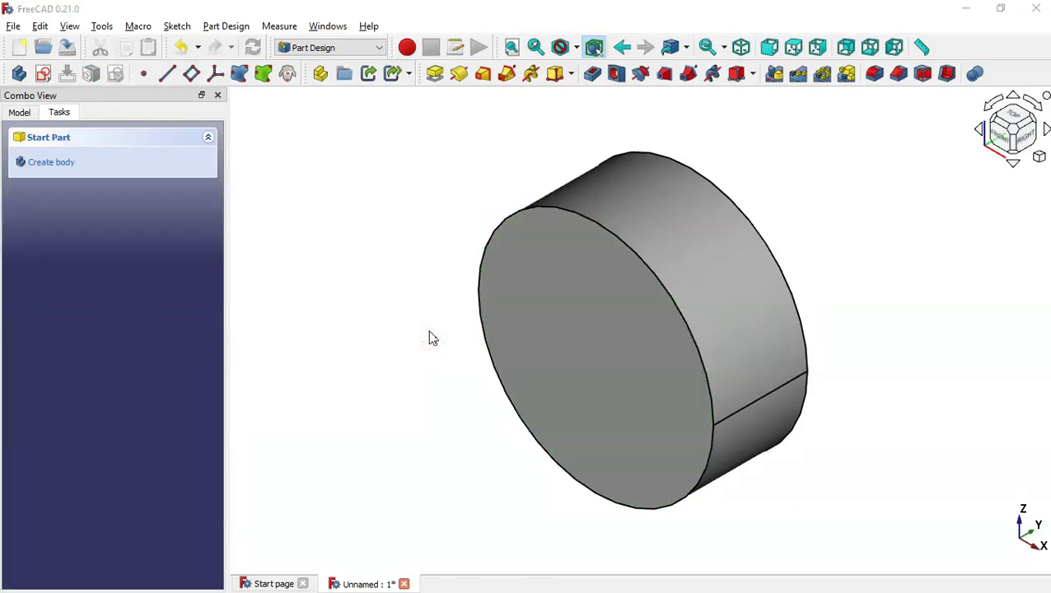
Consult the section view in the PDF drawing, start a FreeCAD sketch on the YZ plane and section the solid at that plane.
key("alt+Tab")
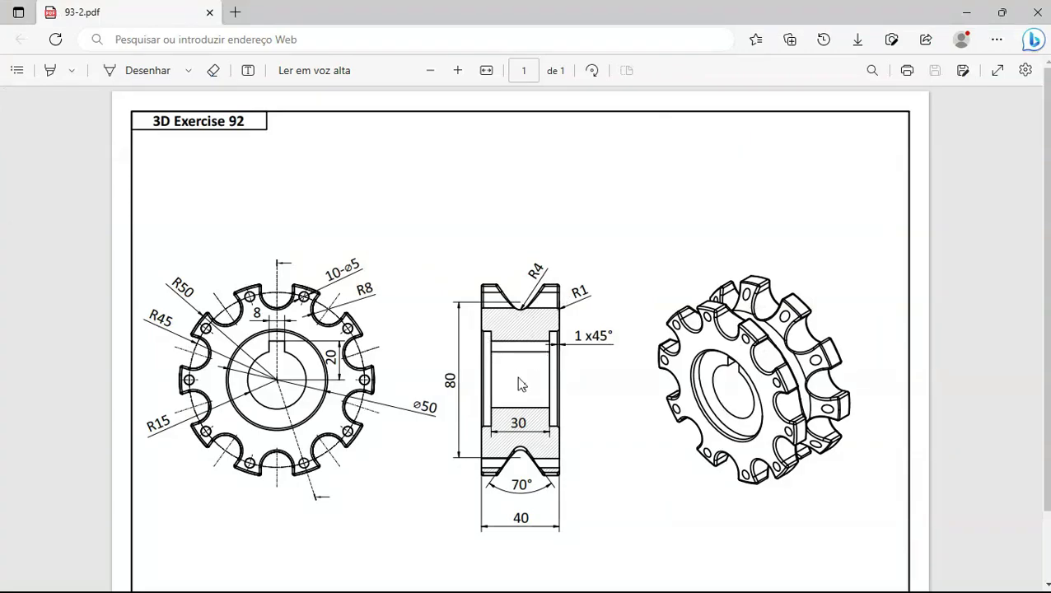
key("alt+Tab")
left_click(421, 217)
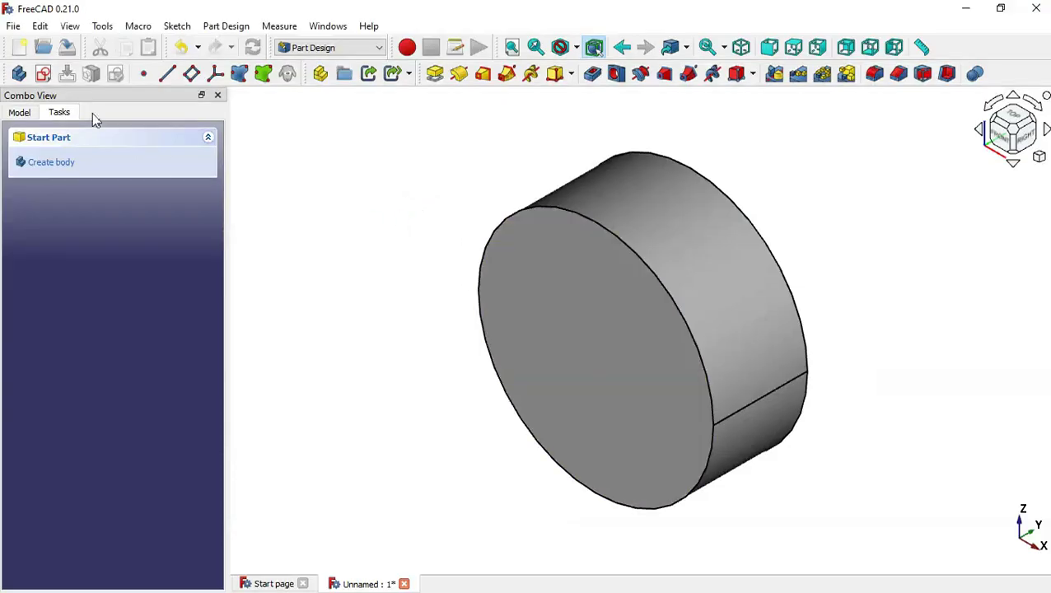
left_click(43, 74)
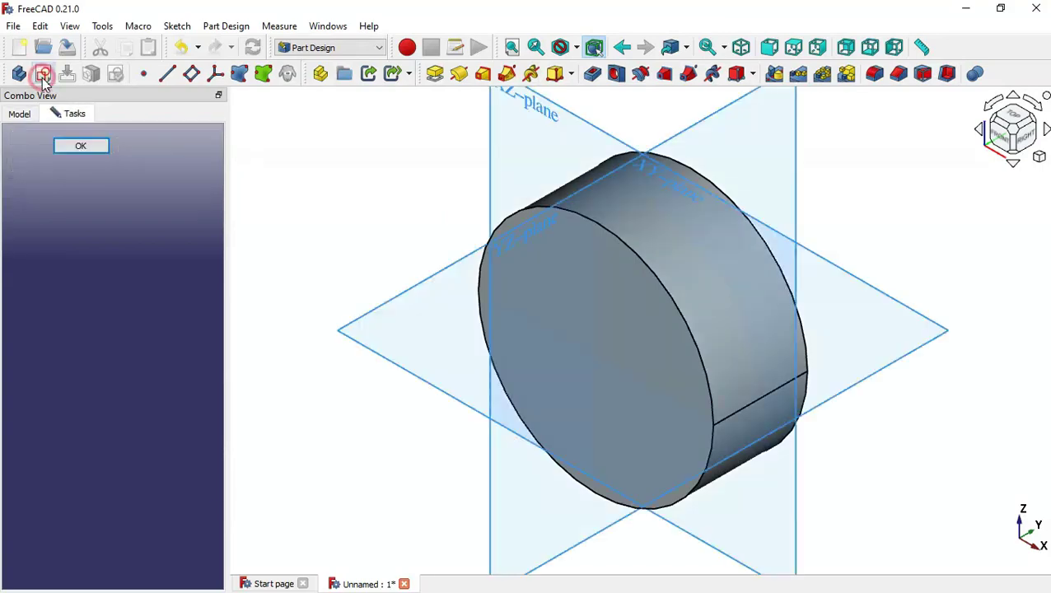
left_click(506, 240)
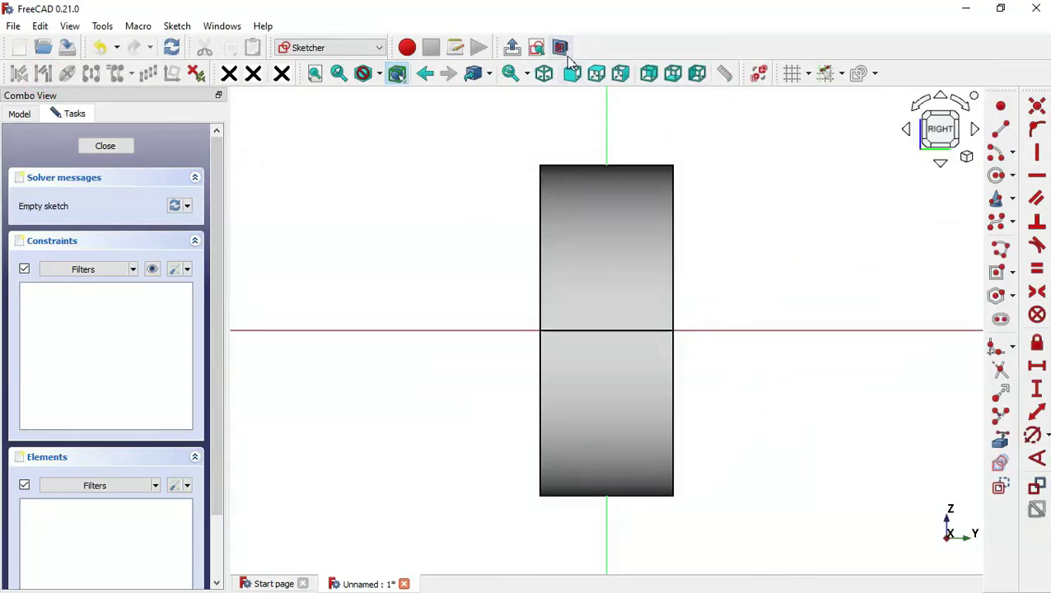
left_click(560, 48)
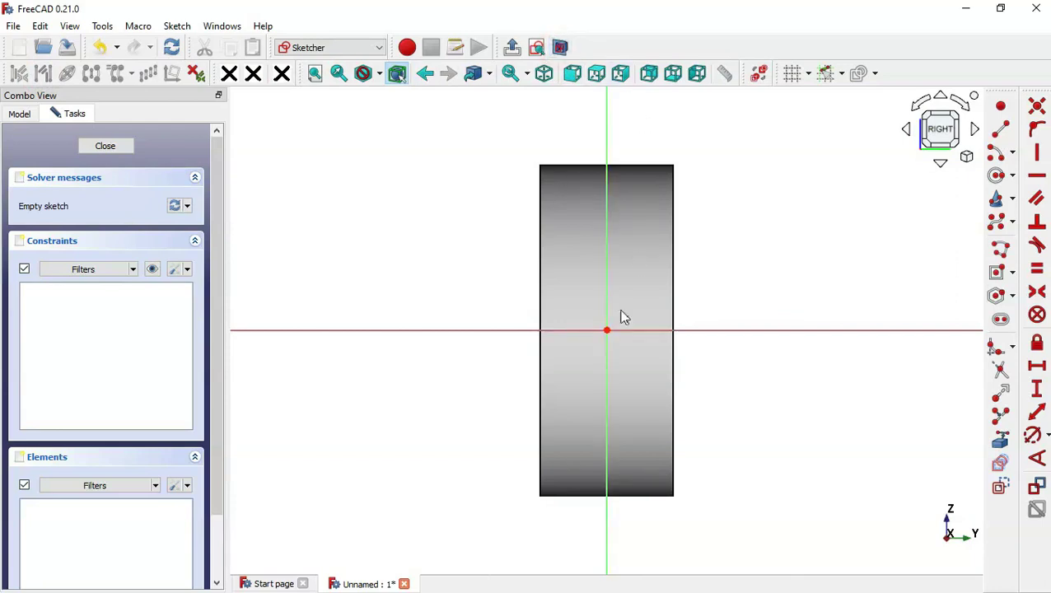
Draw a closed polyline across the disc's upper edge: a side line about 24 mm long, a tangent bottom arc, another side line and a horizontal top.
scroll(555, 382, "down", 3)
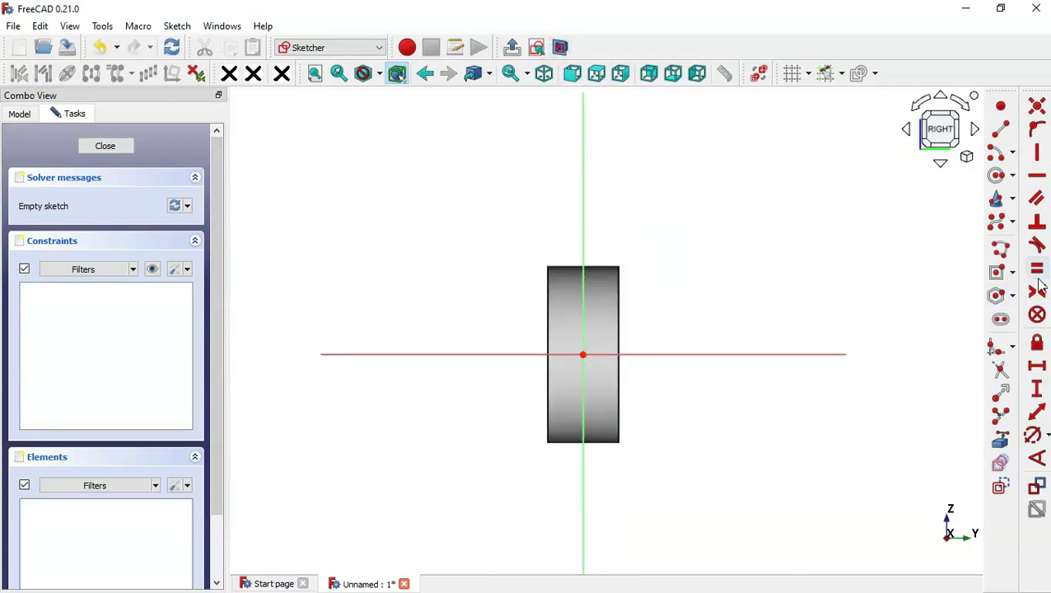
left_click(1001, 250)
scroll(577, 322, "up", 4)
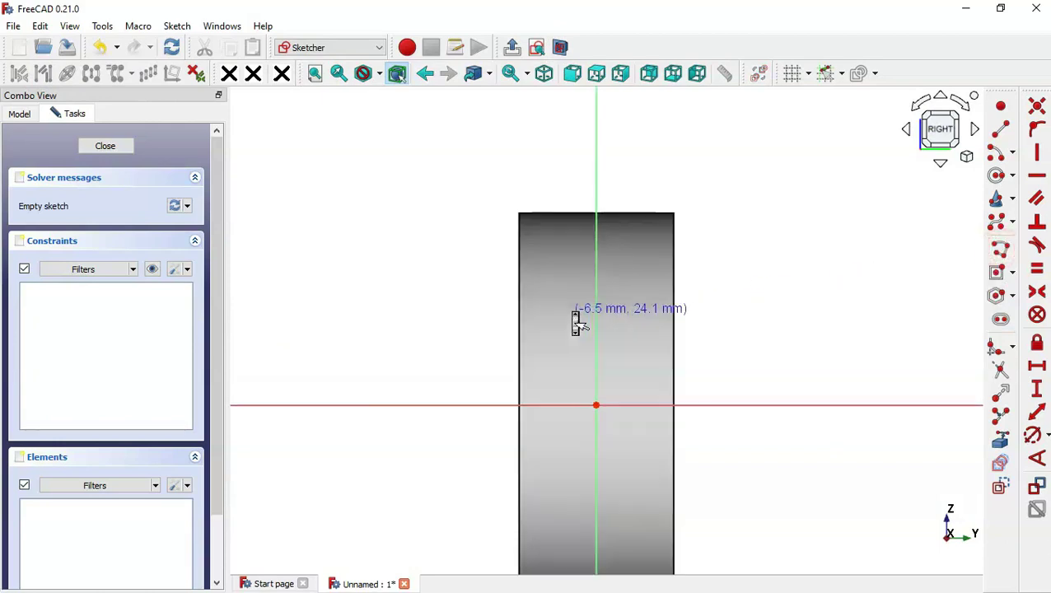
left_click(653, 159)
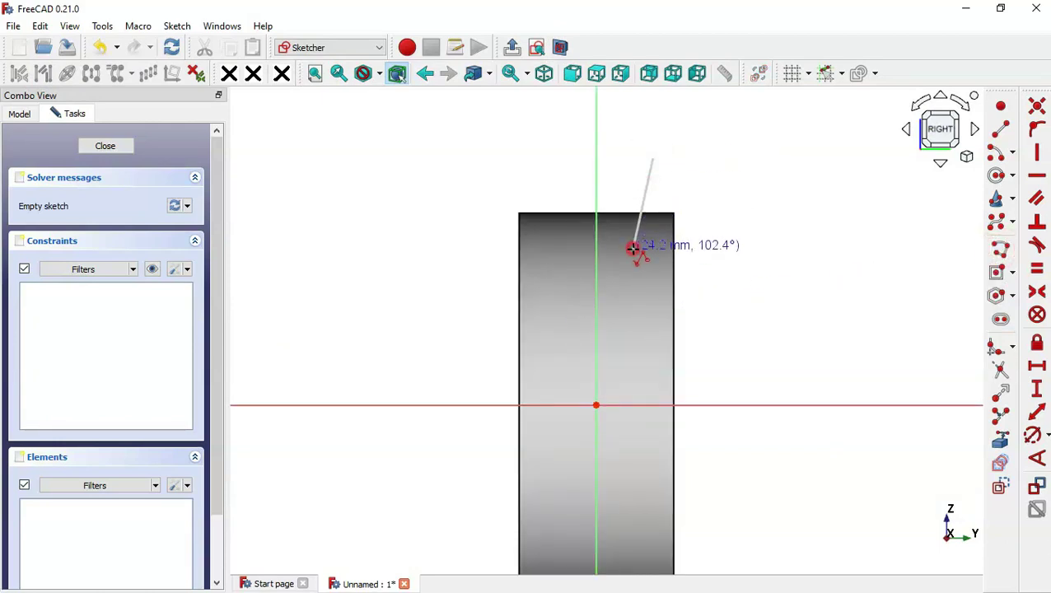
left_click(632, 247)
key("m")
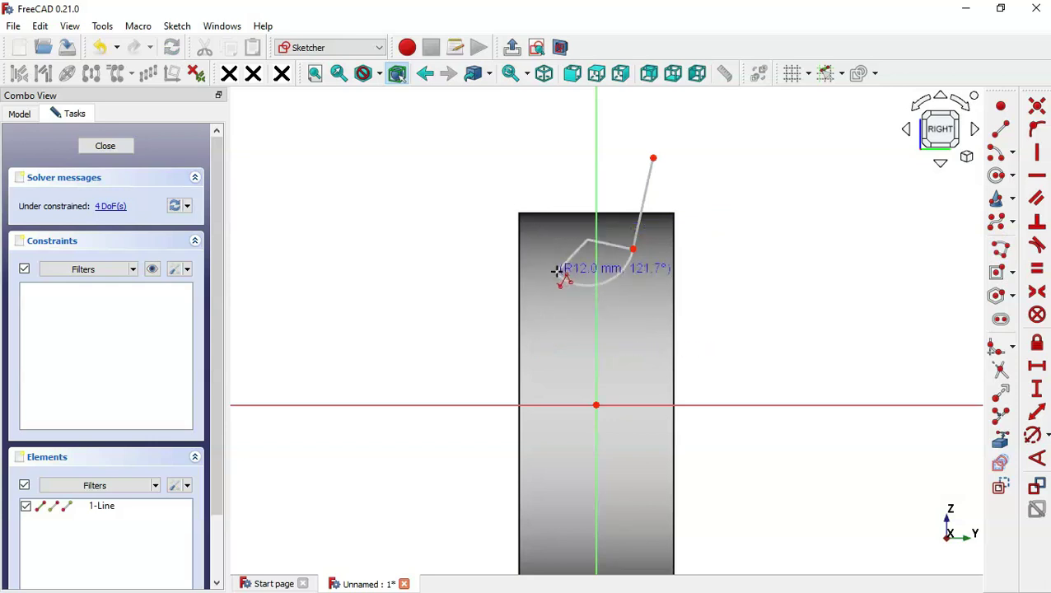
left_click(567, 255)
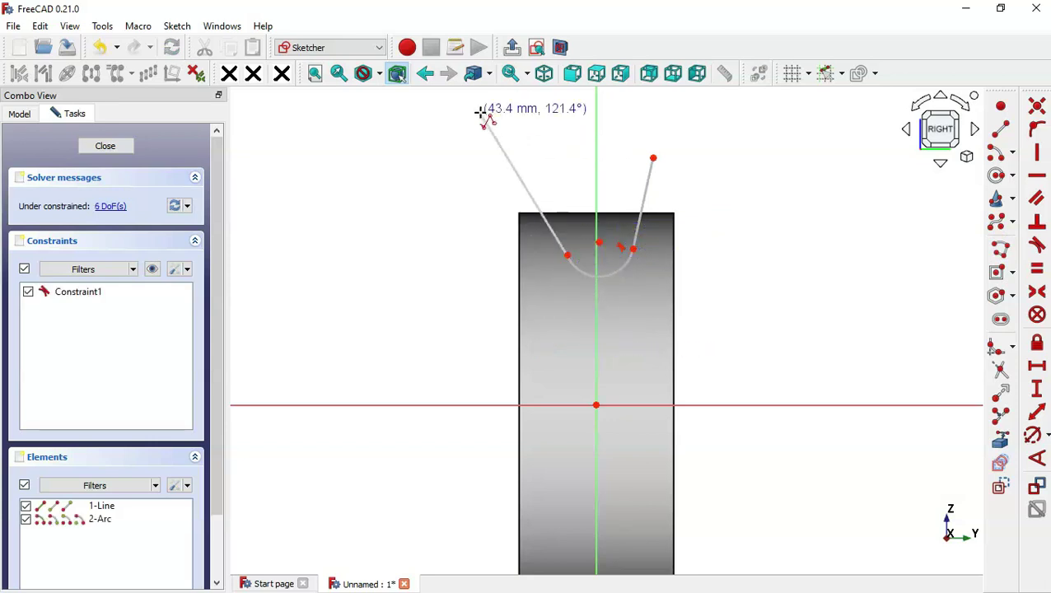
left_click(529, 161)
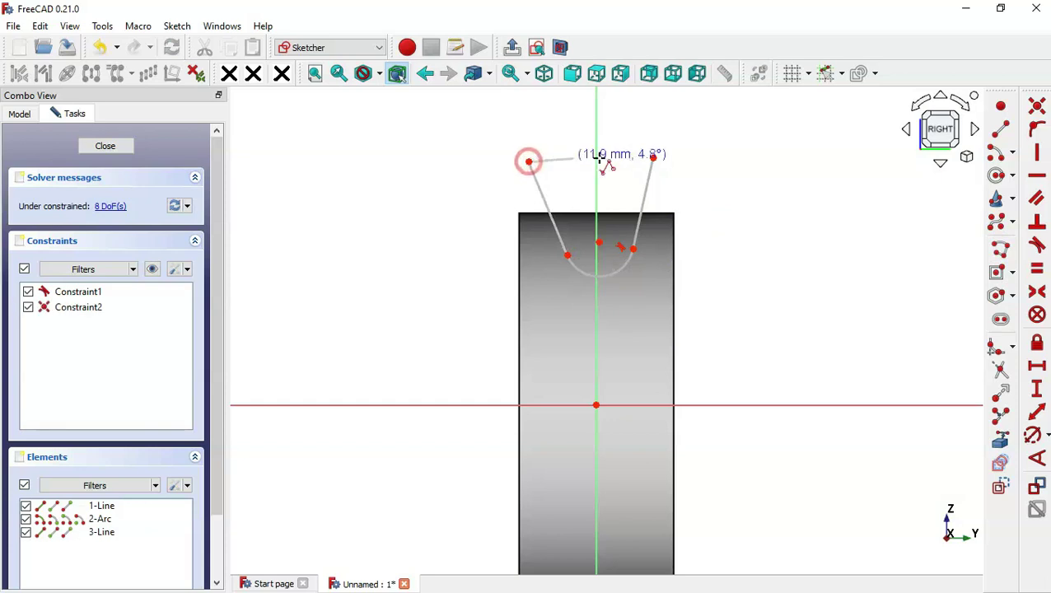
left_click(653, 157)
scroll(767, 202, "down", 1)
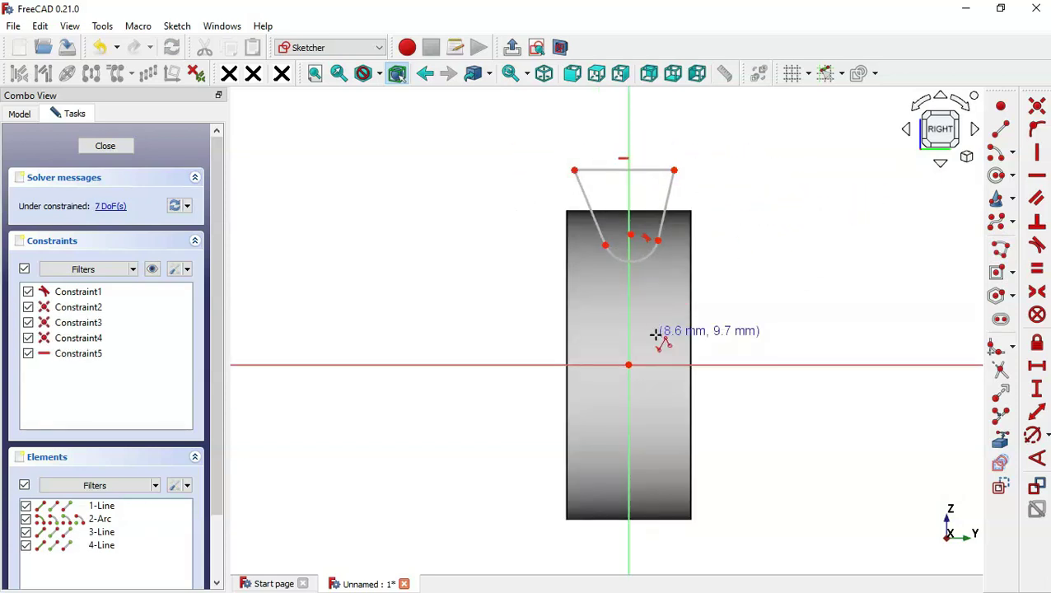
Check the bore section in the PDF drawing and draw a closed stepped polyline from the horizontal axis in FreeCAD, with outer side lines about 25–28 mm high.
key("alt+Tab")
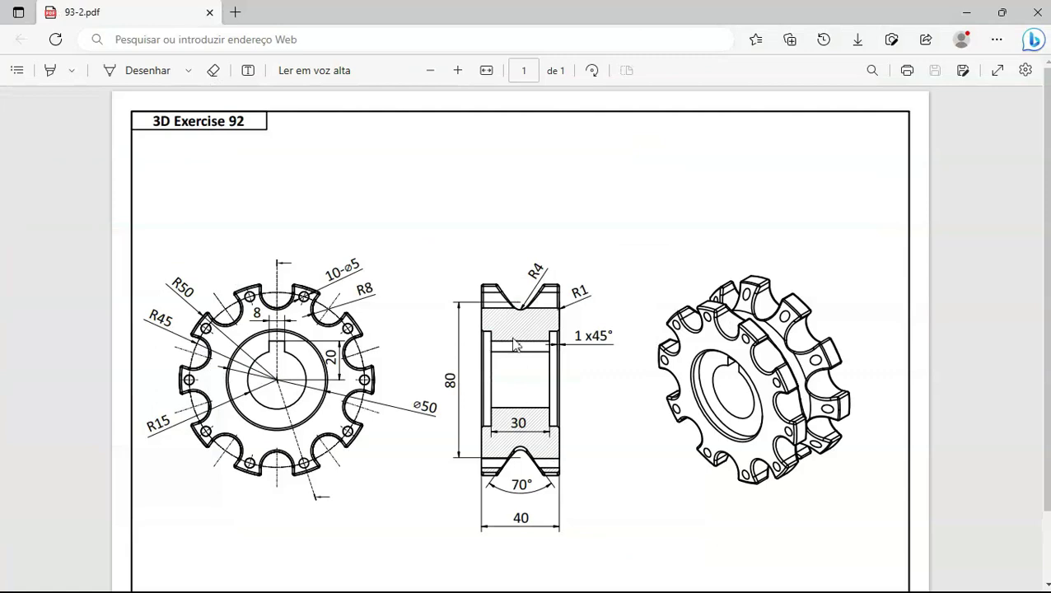
scroll(515, 344, "up", 2, "ctrl")
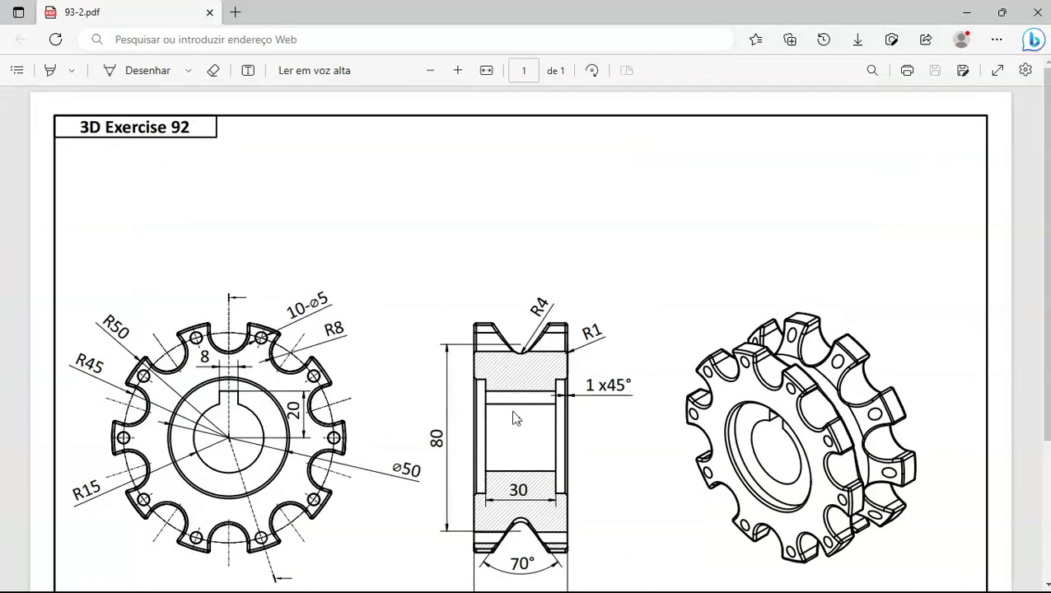
scroll(512, 417, "down", 2)
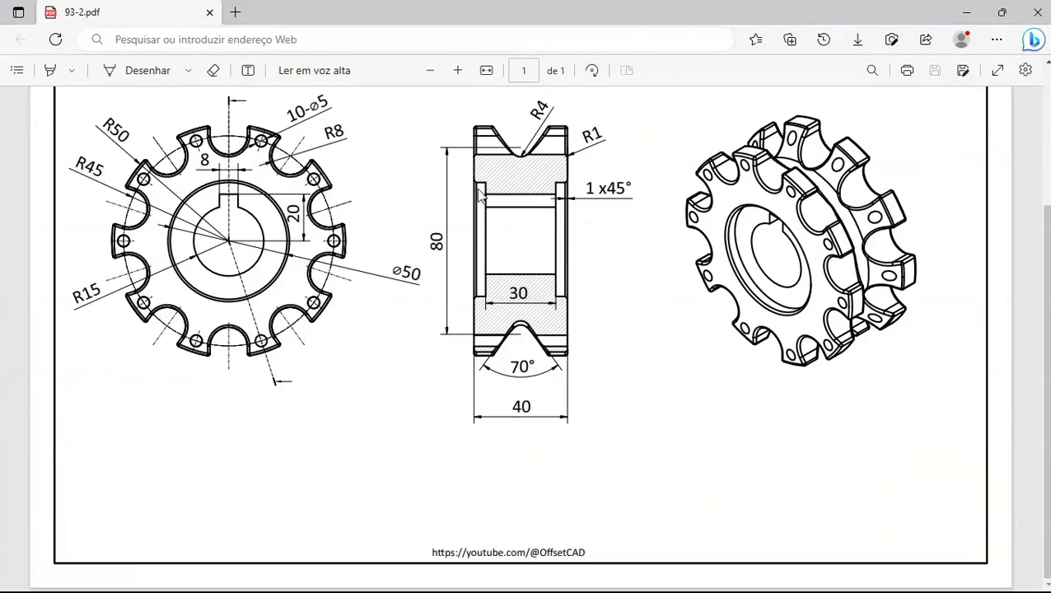
key("alt+Tab")
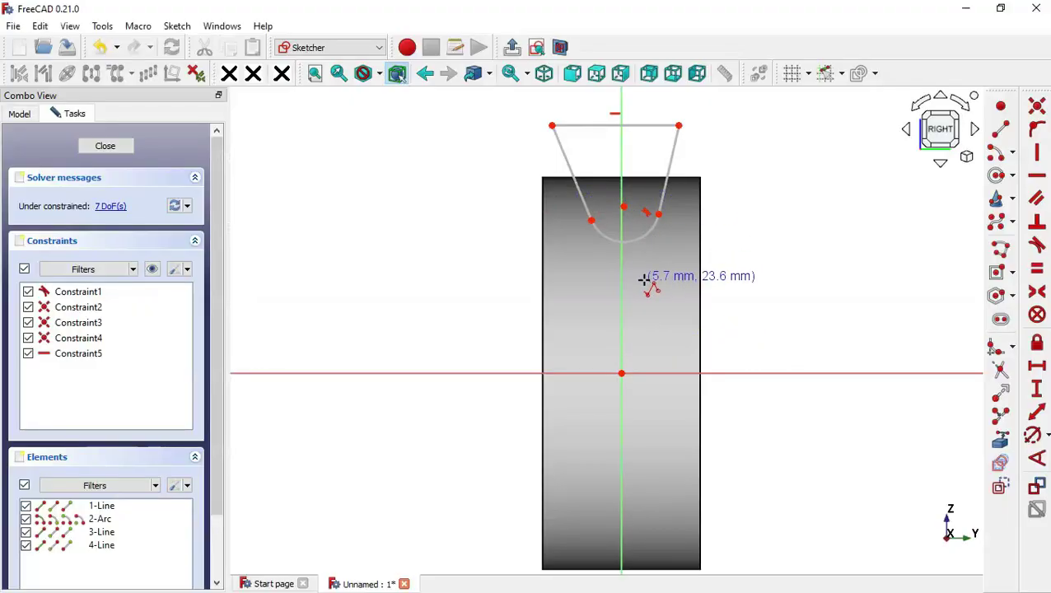
left_click(998, 249)
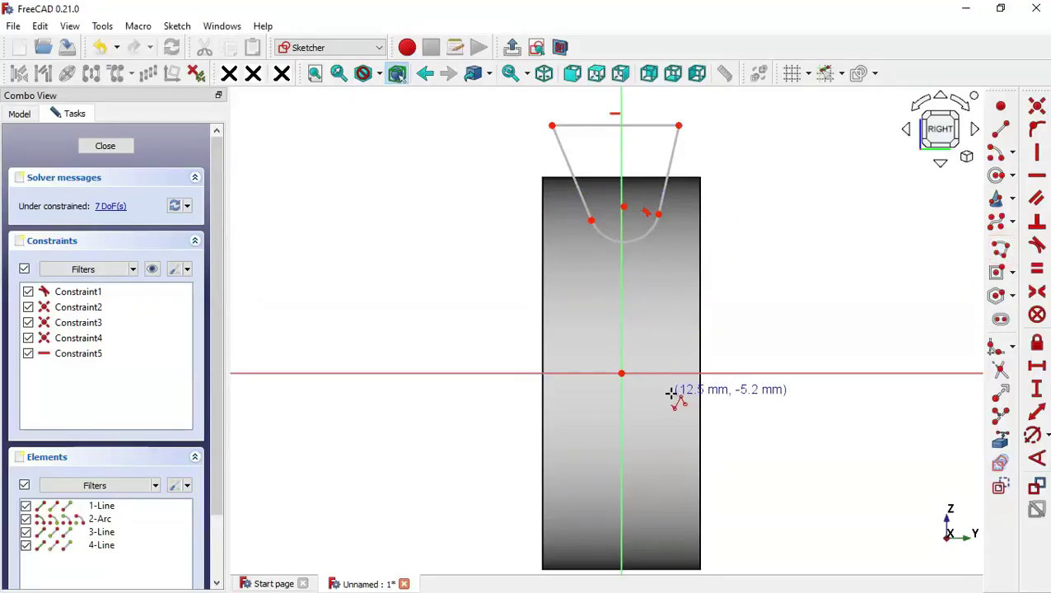
left_click(721, 373)
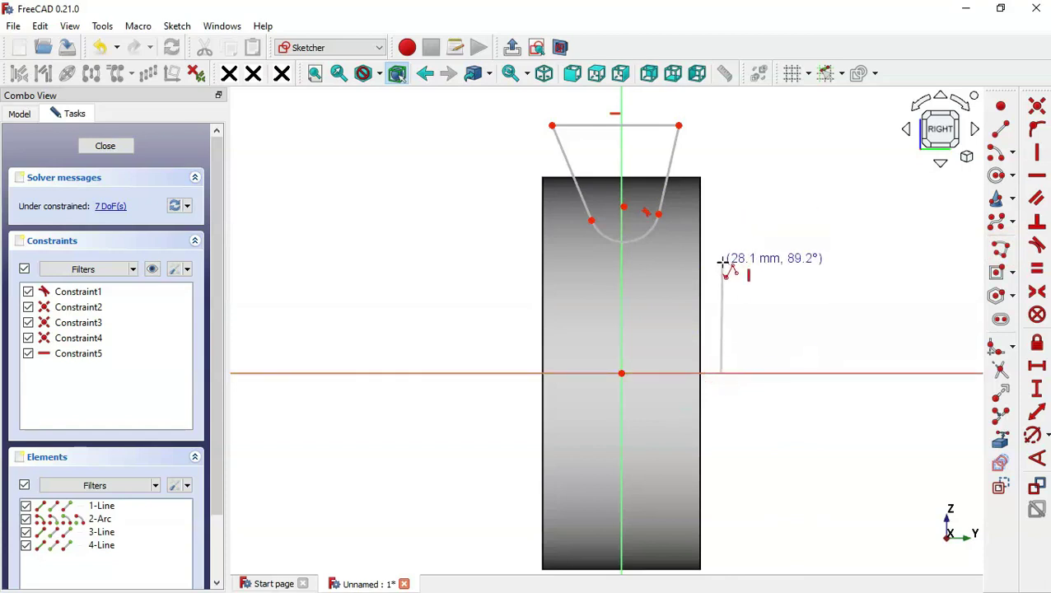
left_click(679, 263)
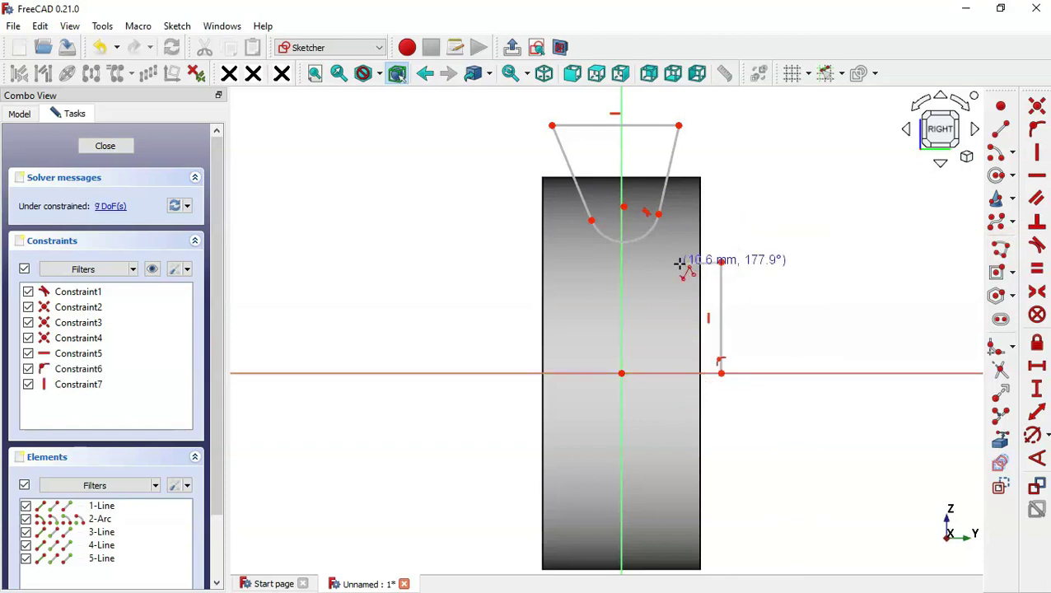
left_click(679, 264)
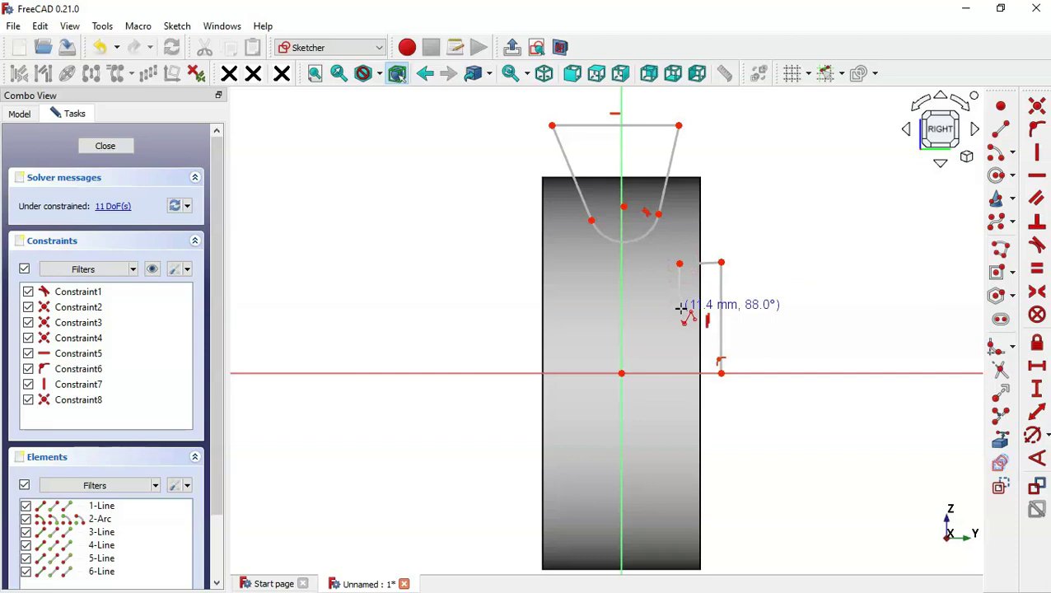
left_click(679, 308)
left_click(605, 308)
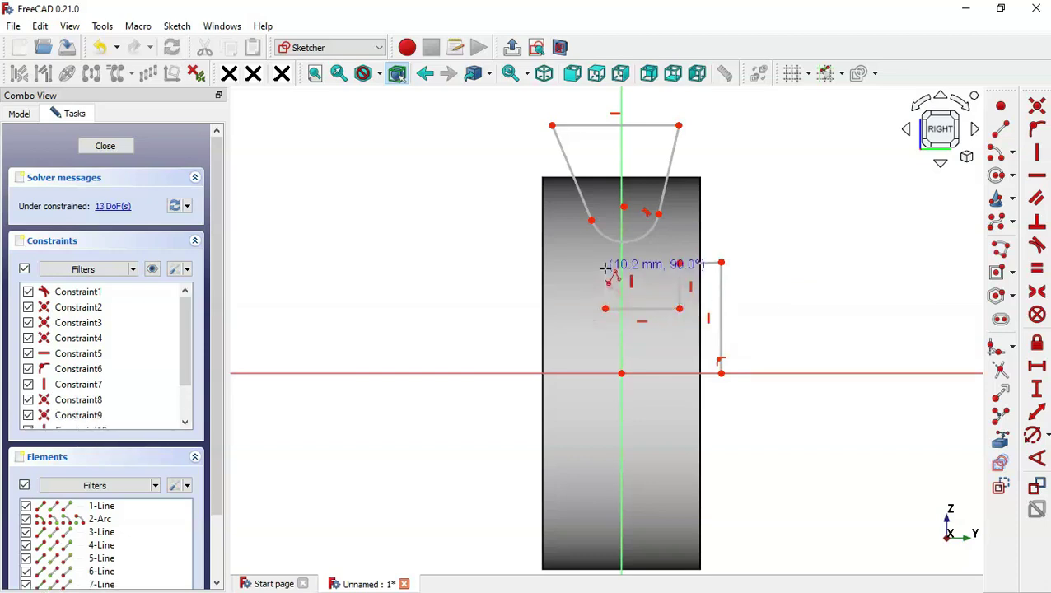
left_click(605, 268)
left_click(536, 272)
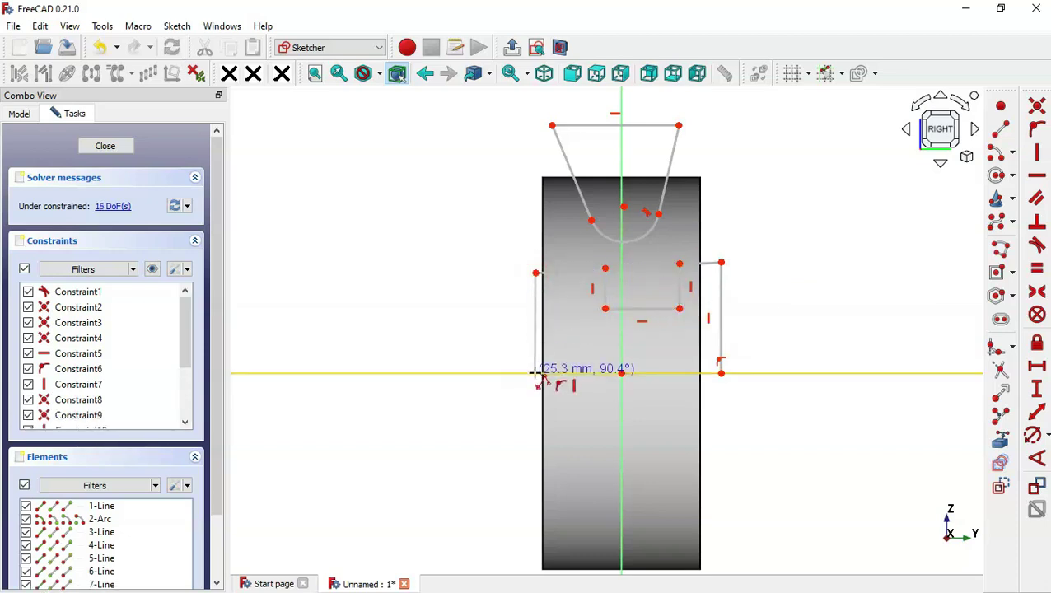
left_click(535, 373)
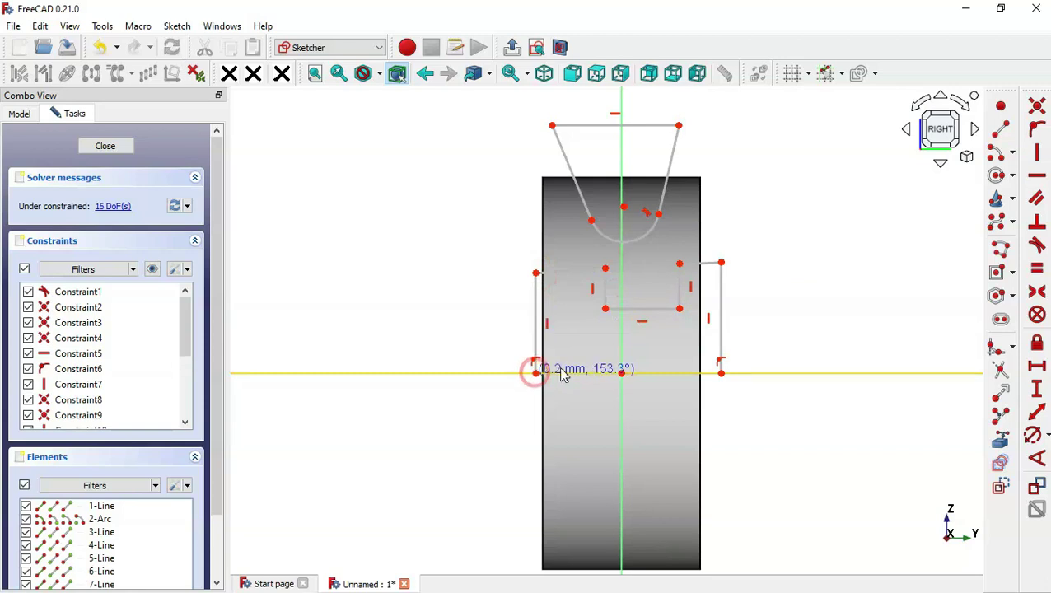
left_click(721, 373)
scroll(605, 323, "up", 2)
right_click(605, 324)
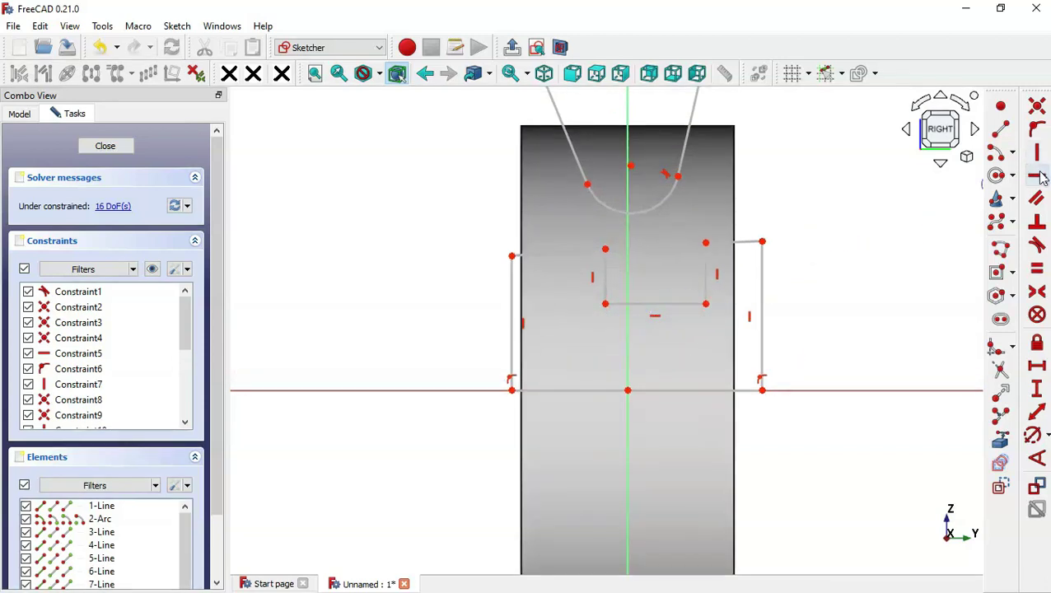
Constrain the two short upper lines of the stepped bore profile to be horizontal.
left_click(1036, 175)
left_click(737, 242)
left_click(544, 252)
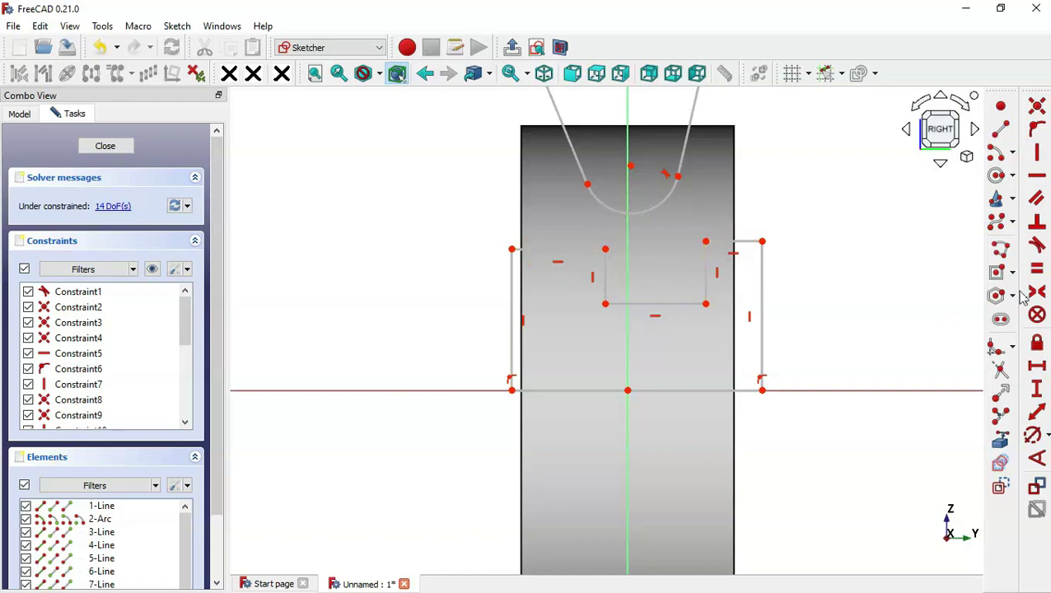
Make the bore profile's two short upper lines equal in length, and its two outer side lines equal in height.
left_click(1037, 268)
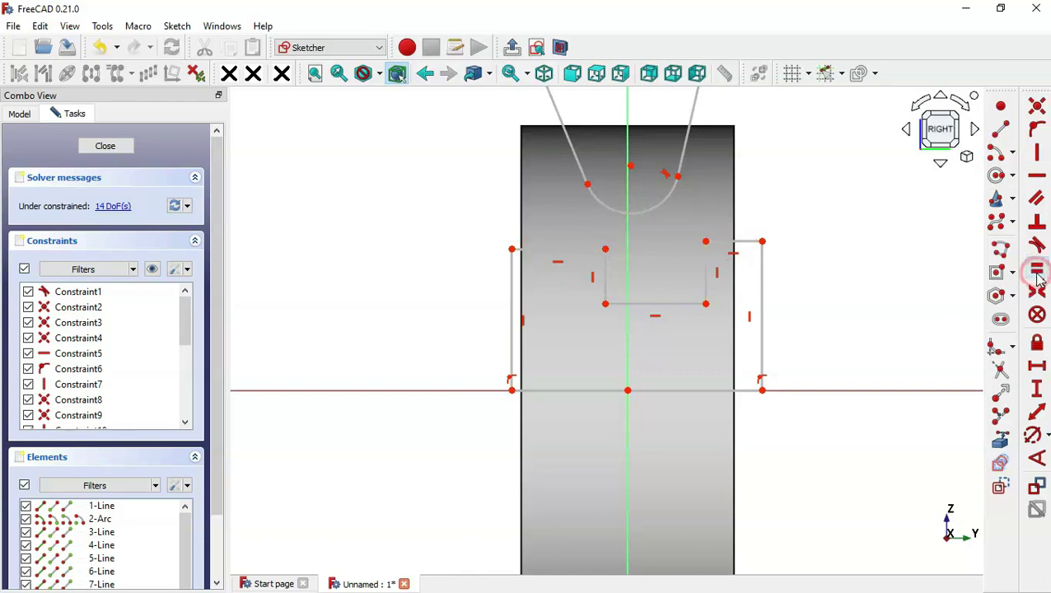
left_click(735, 241)
left_click(552, 247)
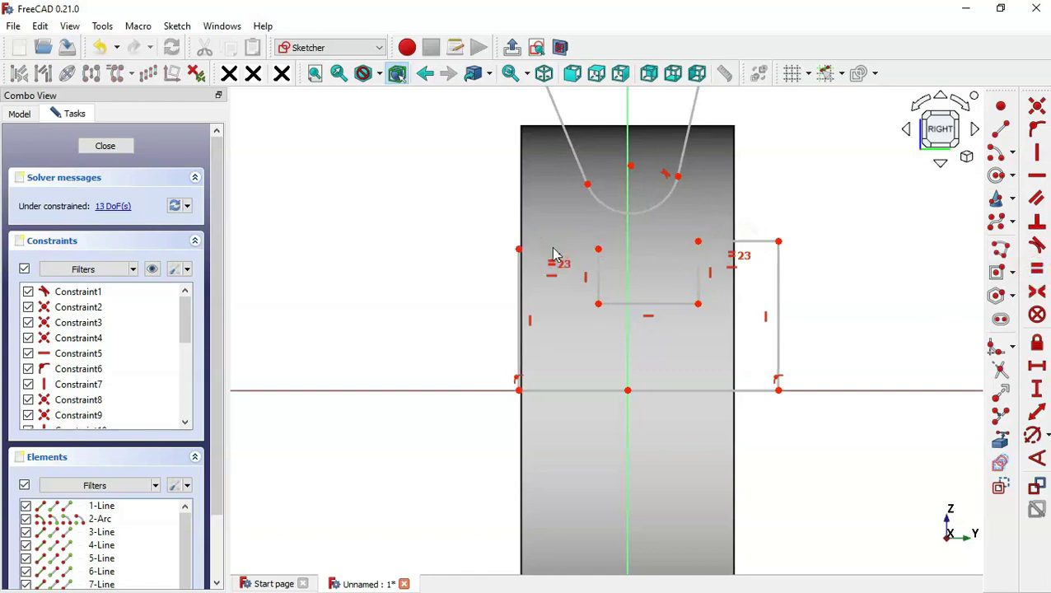
left_click(518, 299)
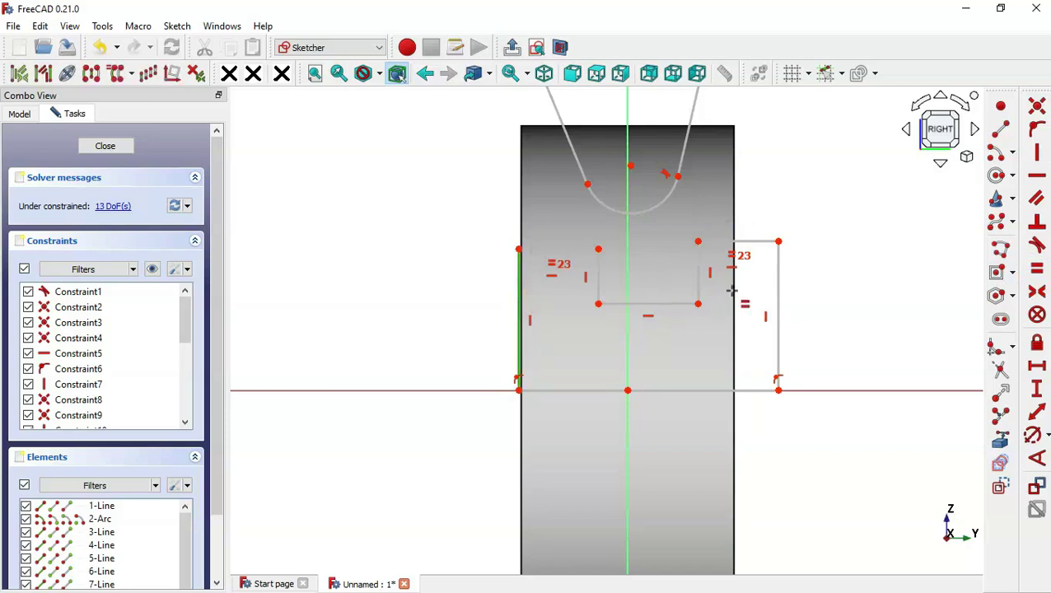
left_click(778, 290)
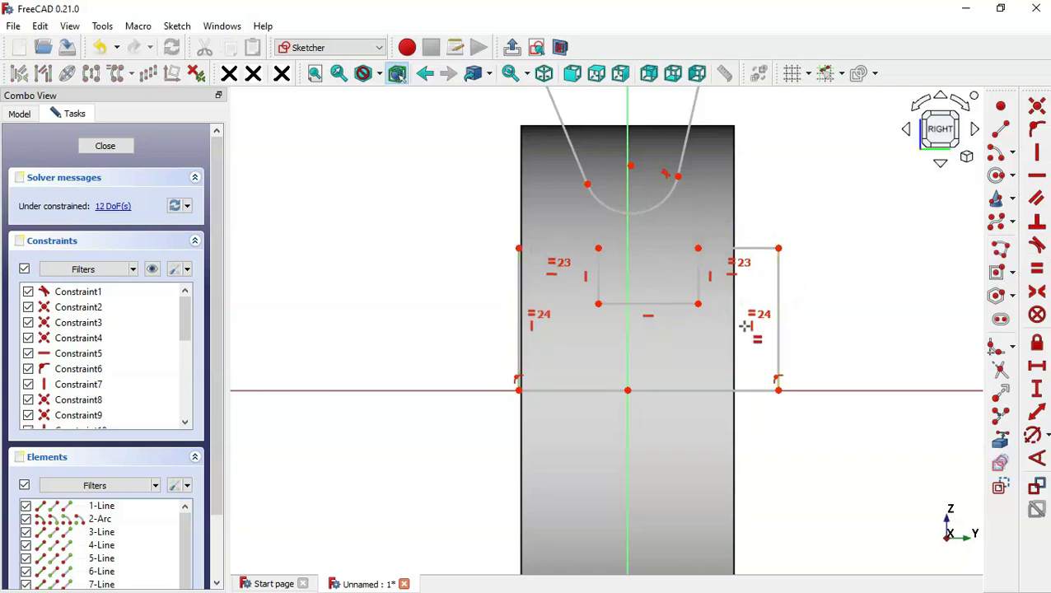
Project the disc's right side edge into the sketch as external geometry.
scroll(584, 470, "down", 5)
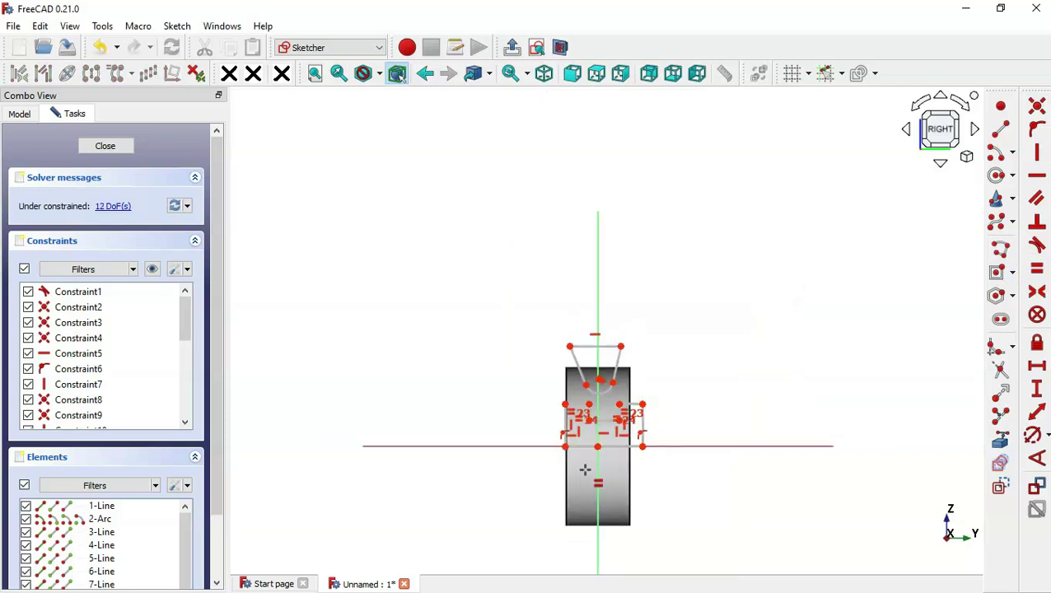
scroll(584, 469, "up", 4)
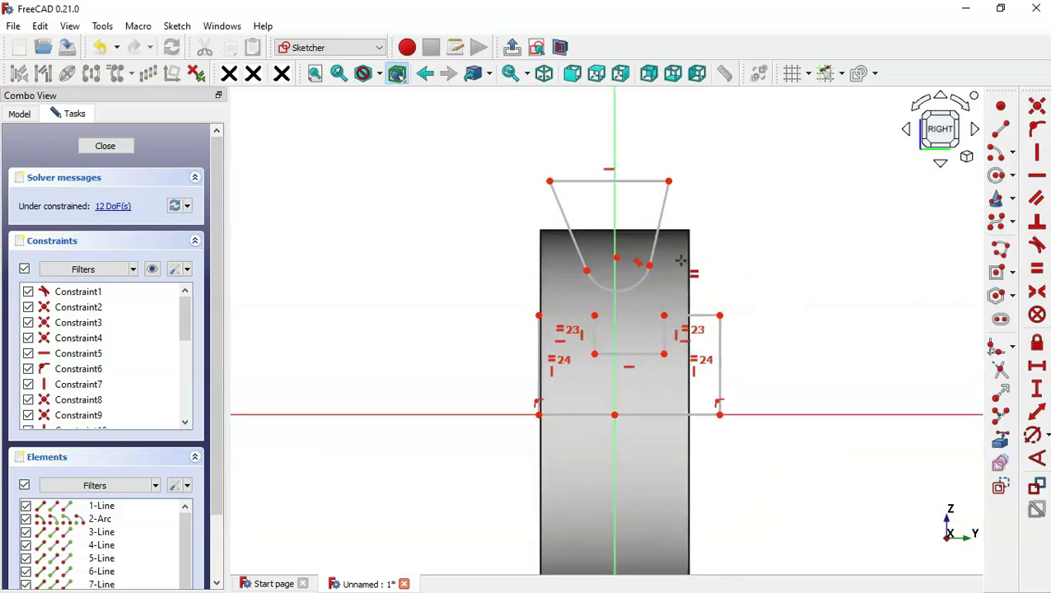
left_click(1001, 443)
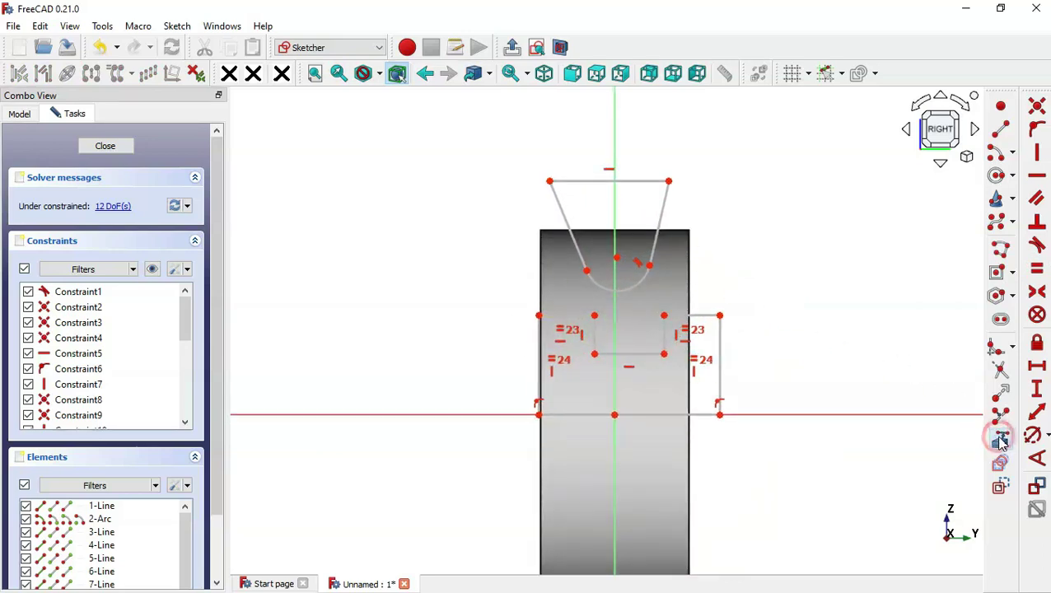
left_click(688, 259)
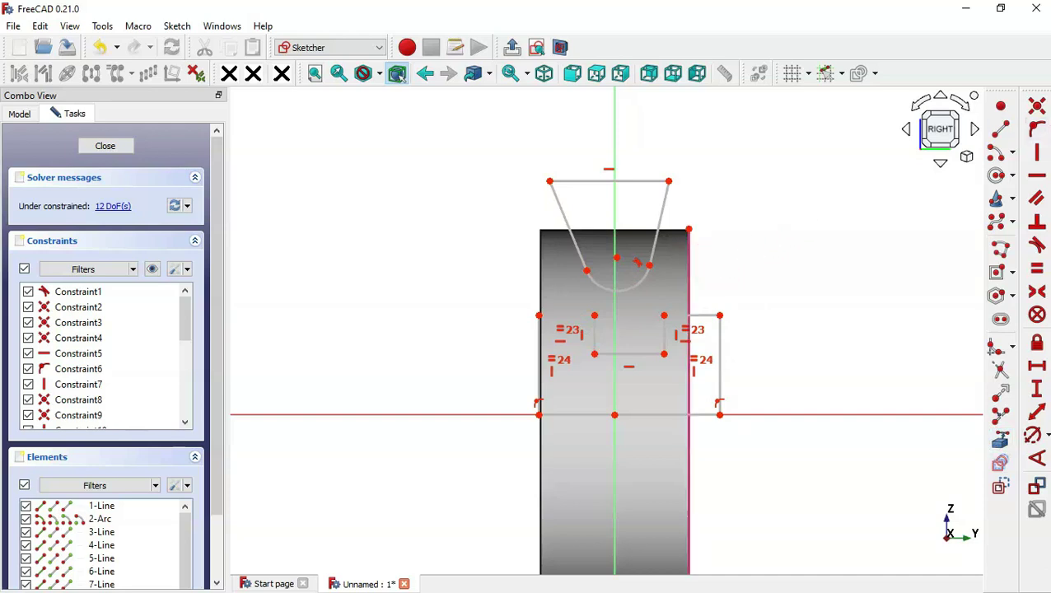
Constrain the groove arc's centre onto the vertical axis and make the arc tangent to the groove's left side line.
left_click(617, 259)
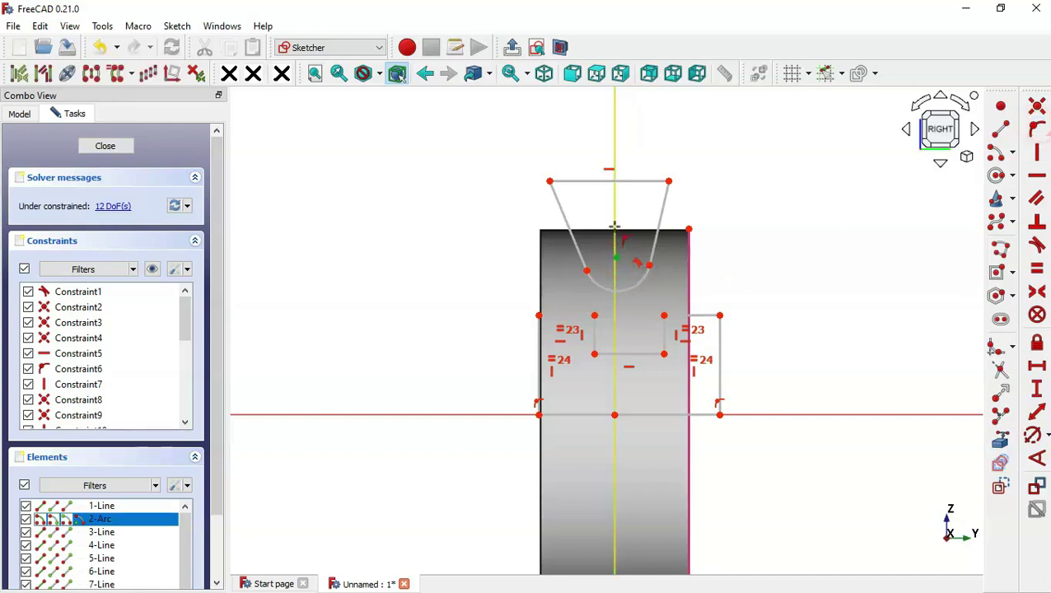
left_click(615, 225)
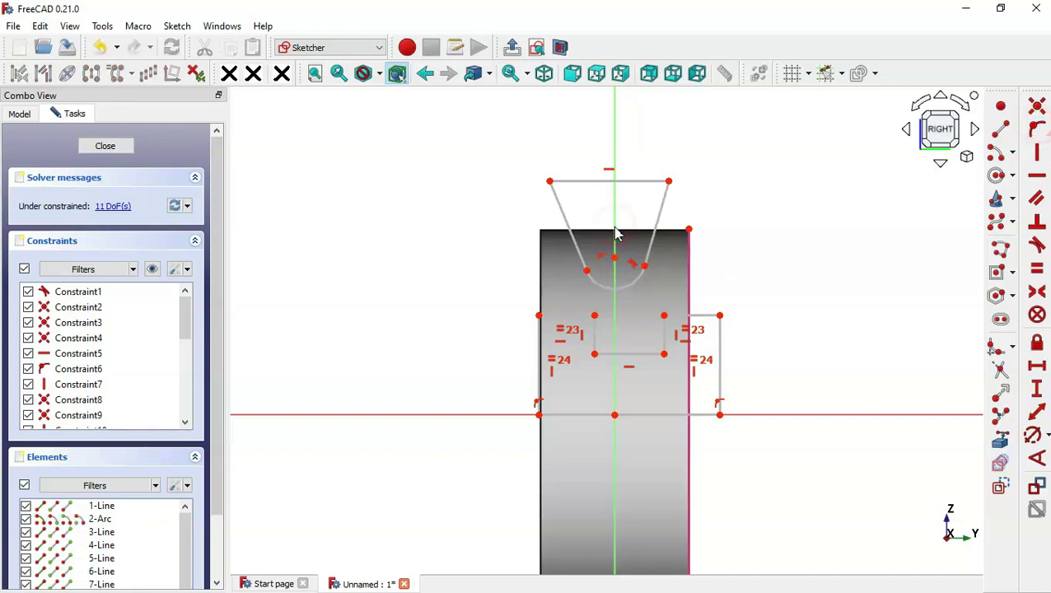
left_click(579, 258)
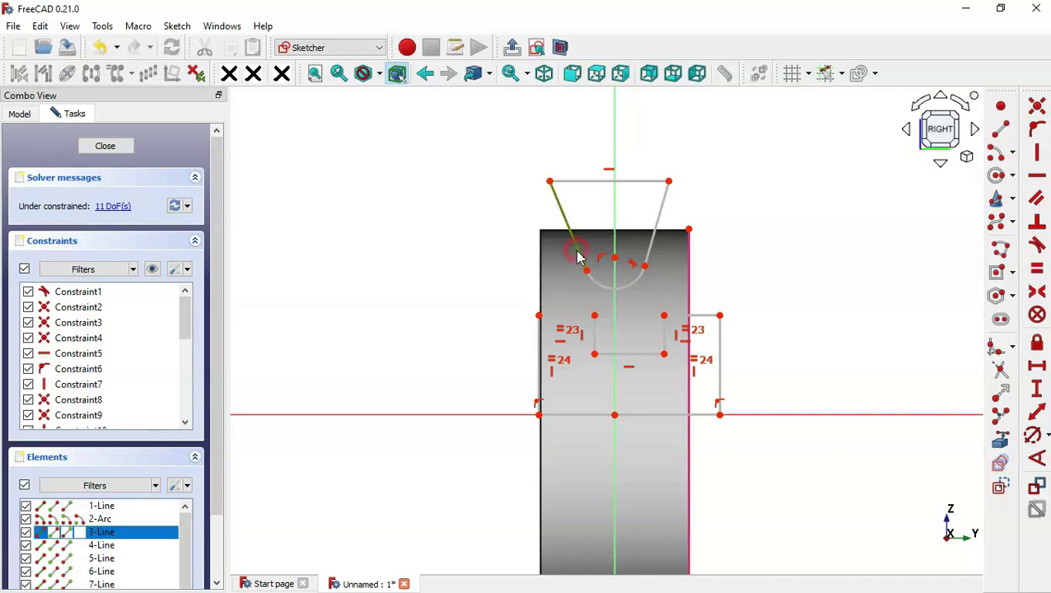
left_click(605, 287)
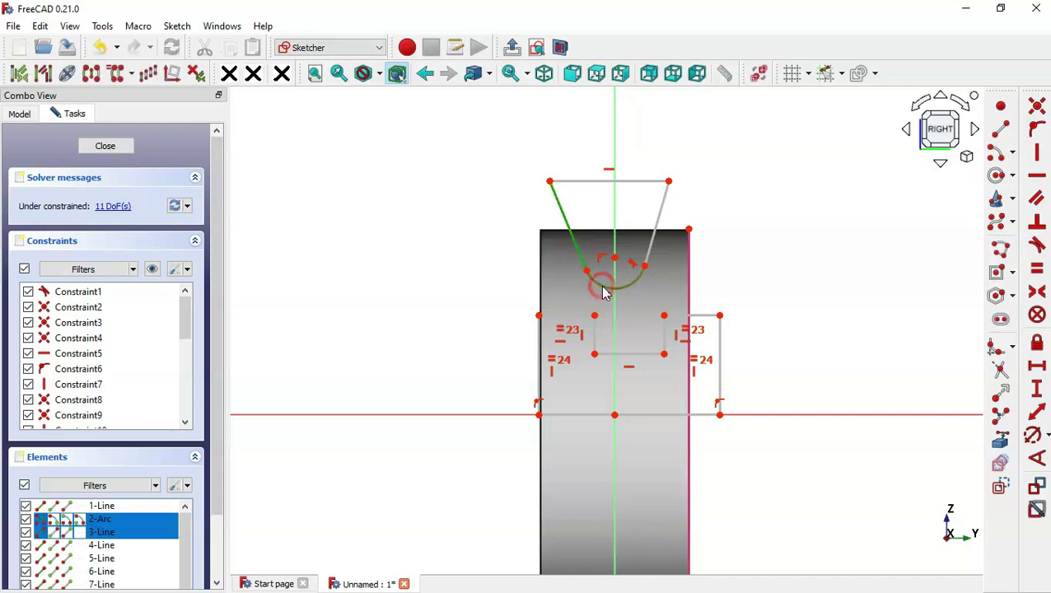
left_click(1037, 246)
Align the groove's upper right corner horizontally with the projected edge's endpoint, and make both upper groove corners symmetric about the vertical axis.
left_click_drag(652, 159, 745, 264)
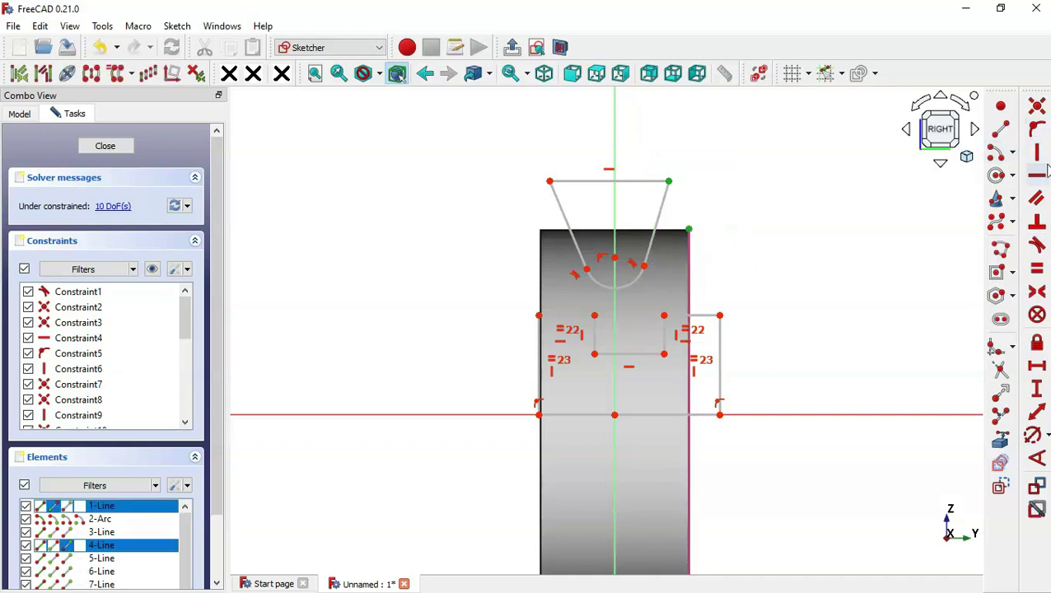
left_click(1039, 175)
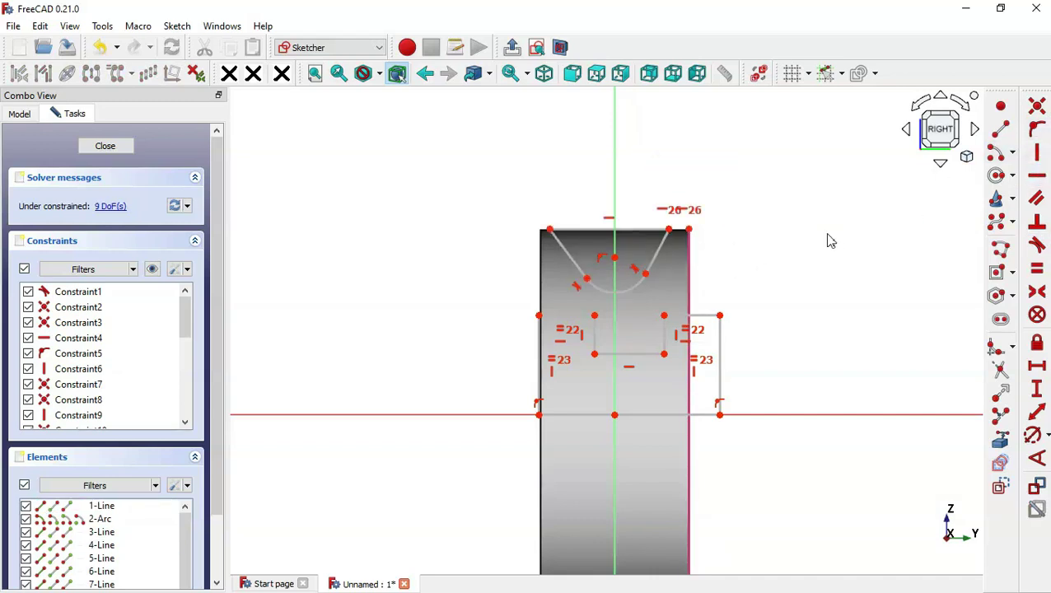
left_click(1038, 295)
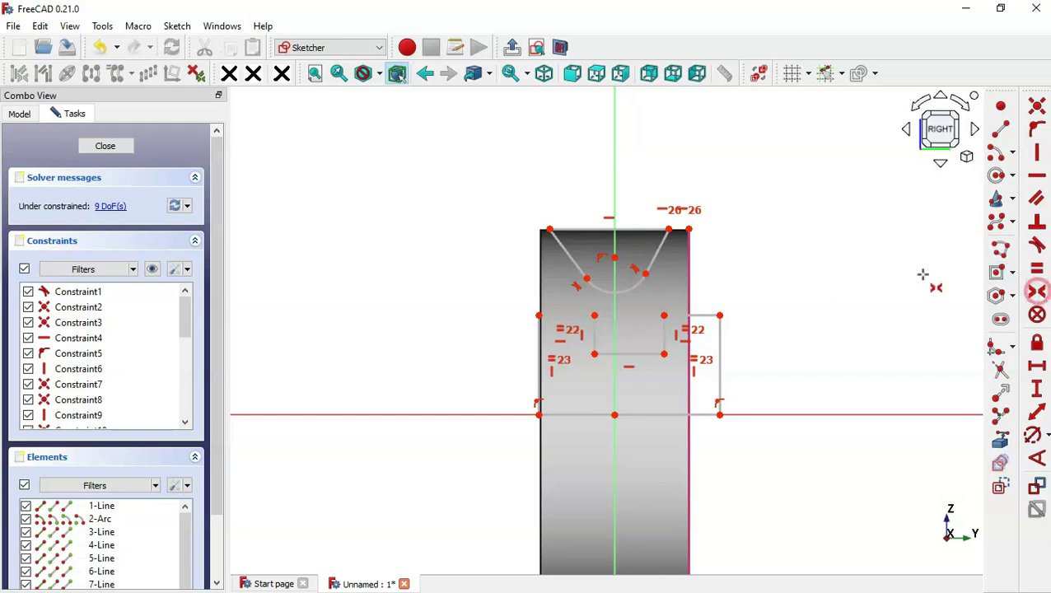
left_click(668, 229)
left_click(549, 230)
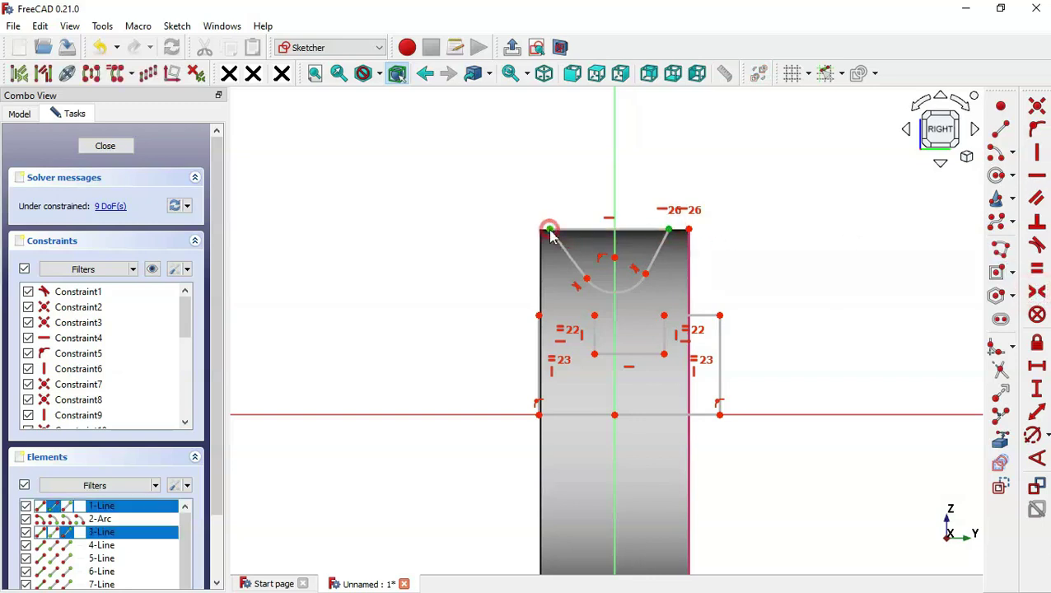
left_click(614, 189)
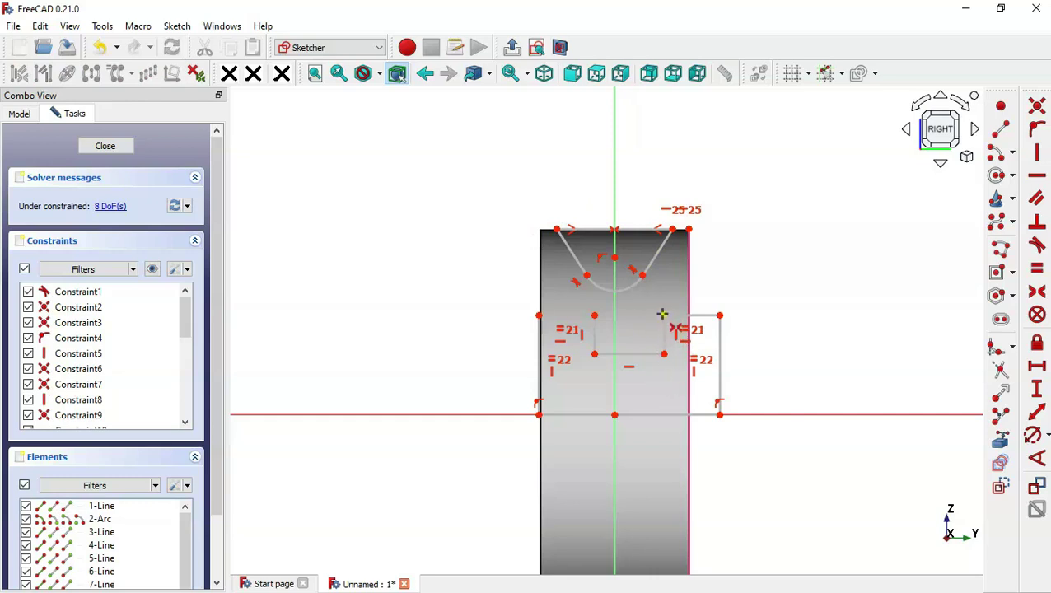
Make the bore profile's two lower outer corners symmetric about the vertical axis.
left_click(720, 415)
left_click(538, 414)
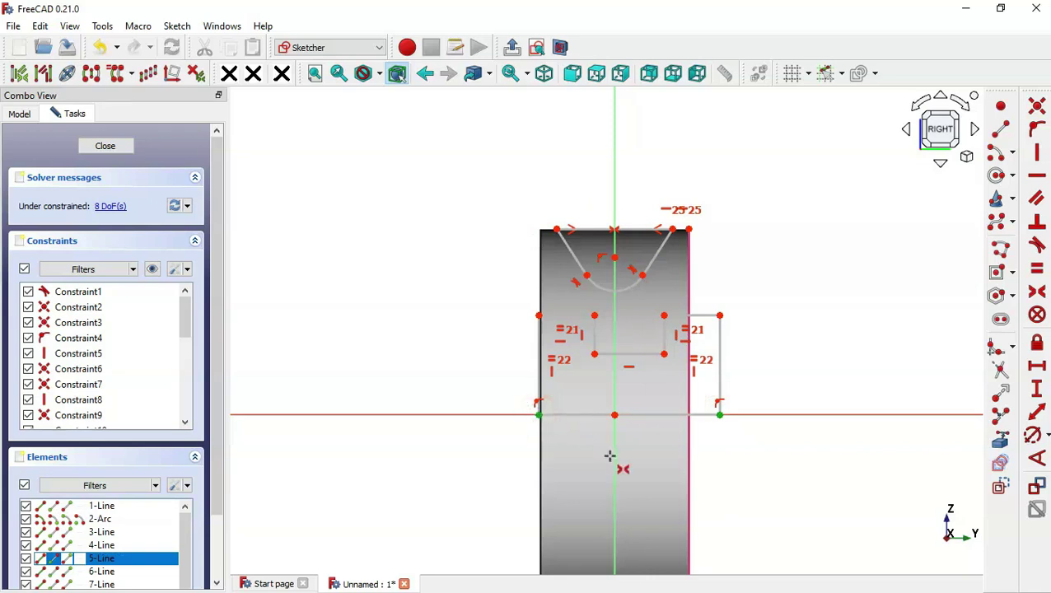
left_click(615, 459)
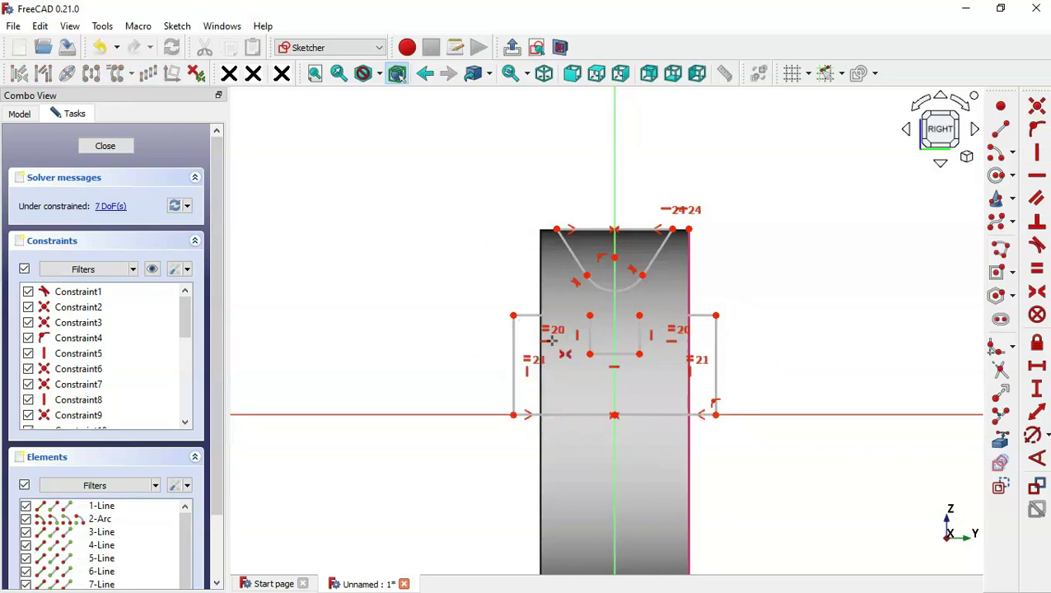
Hide all constraint symbols in the sketch and check the groove angle in the PDF drawing.
left_click(152, 270)
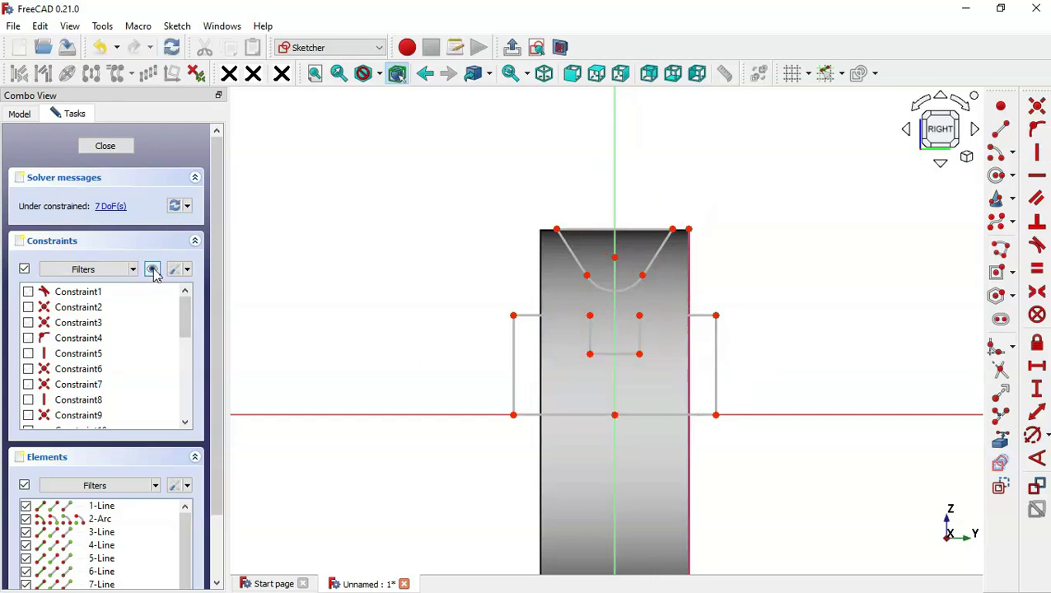
key("alt+Tab")
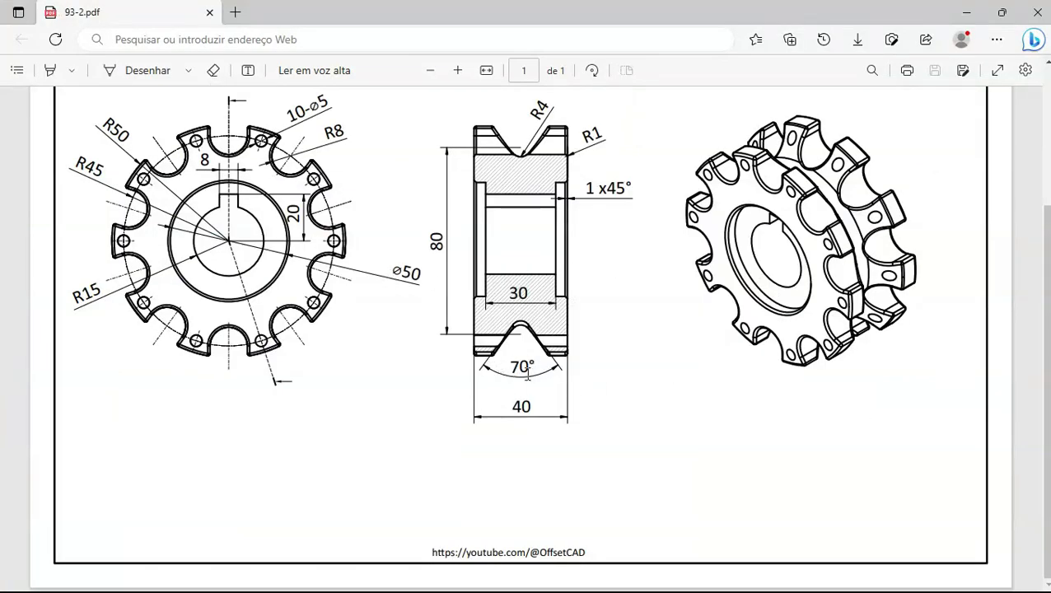
key("alt+Tab")
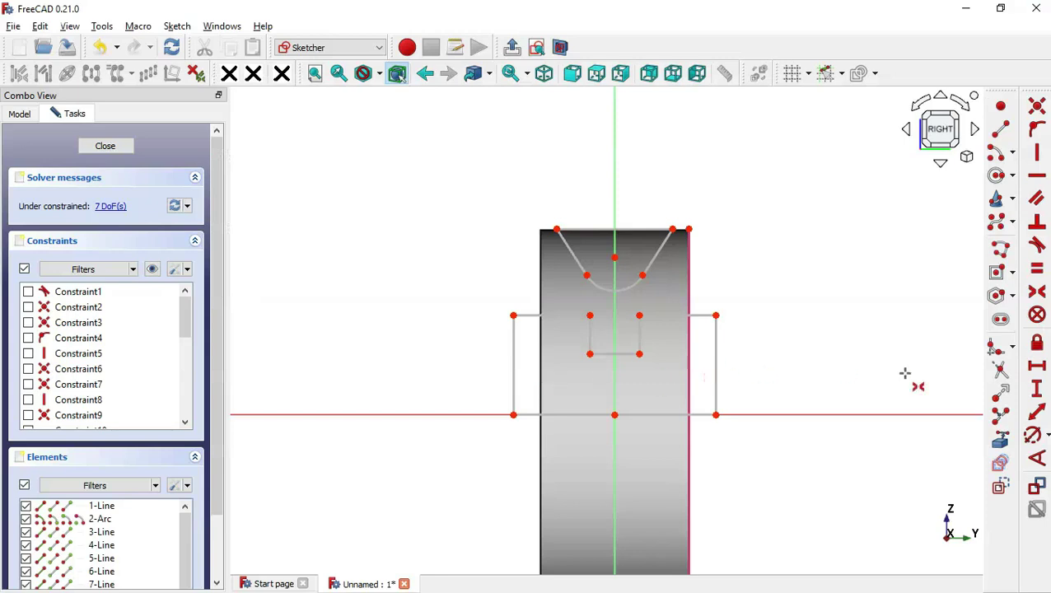
Constrain the angle between the V-groove's two slanted side lines to 70°.
left_click(1036, 457)
left_click(577, 260)
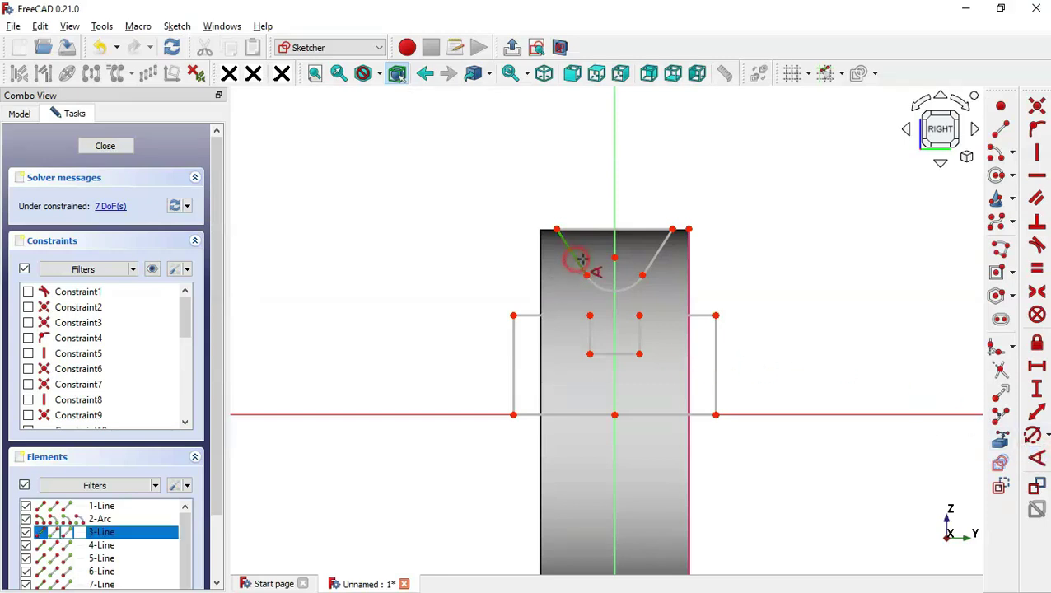
left_click(651, 260)
type("75")
key("Return")
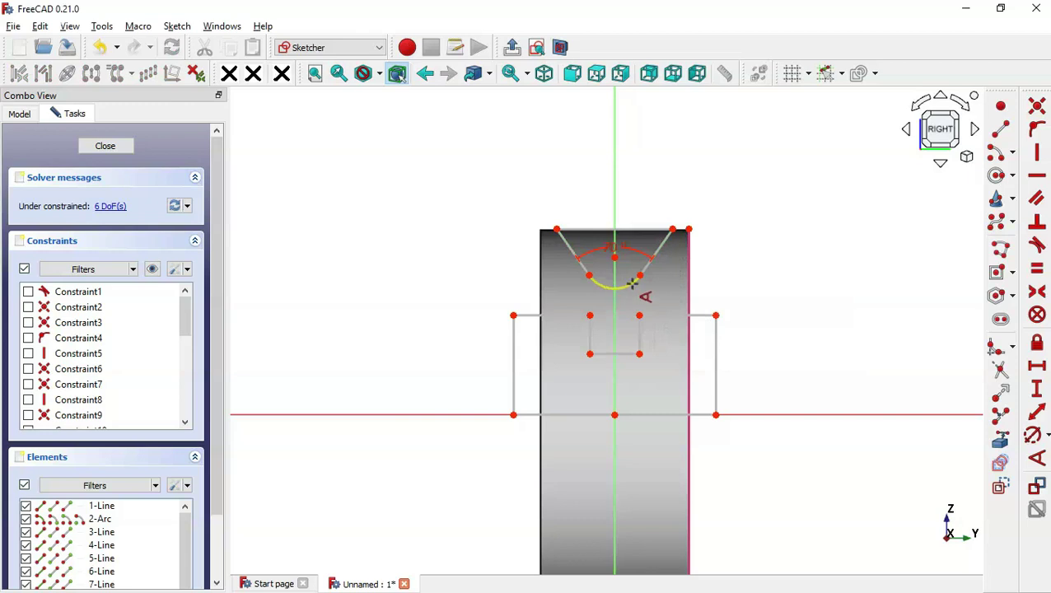
Constrain the groove arc's radius to 4 mm, checking the value in the PDF drawing.
left_click(1033, 437)
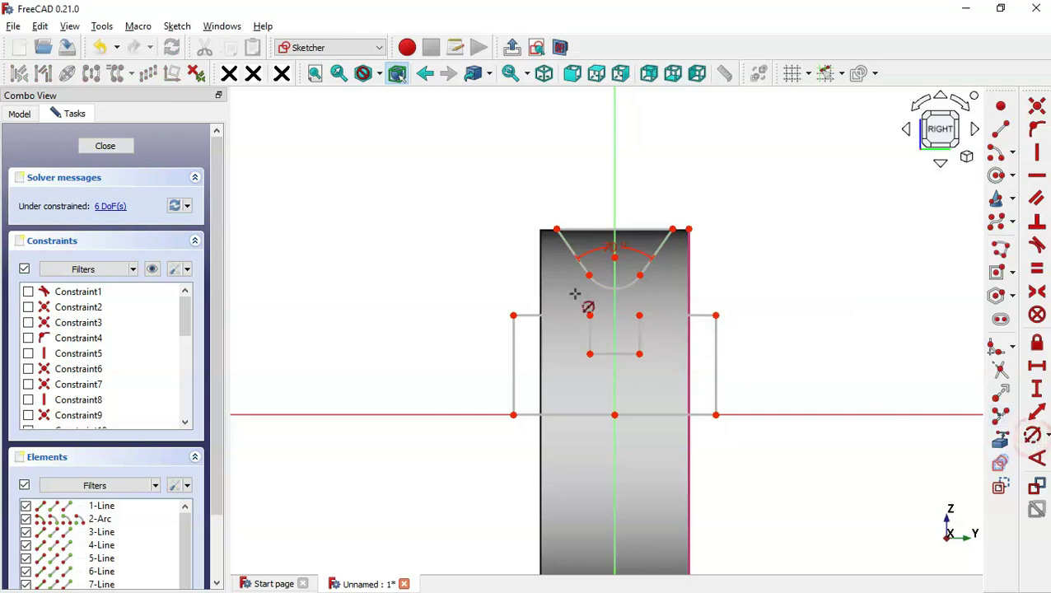
left_click(601, 287)
key("alt+Tab")
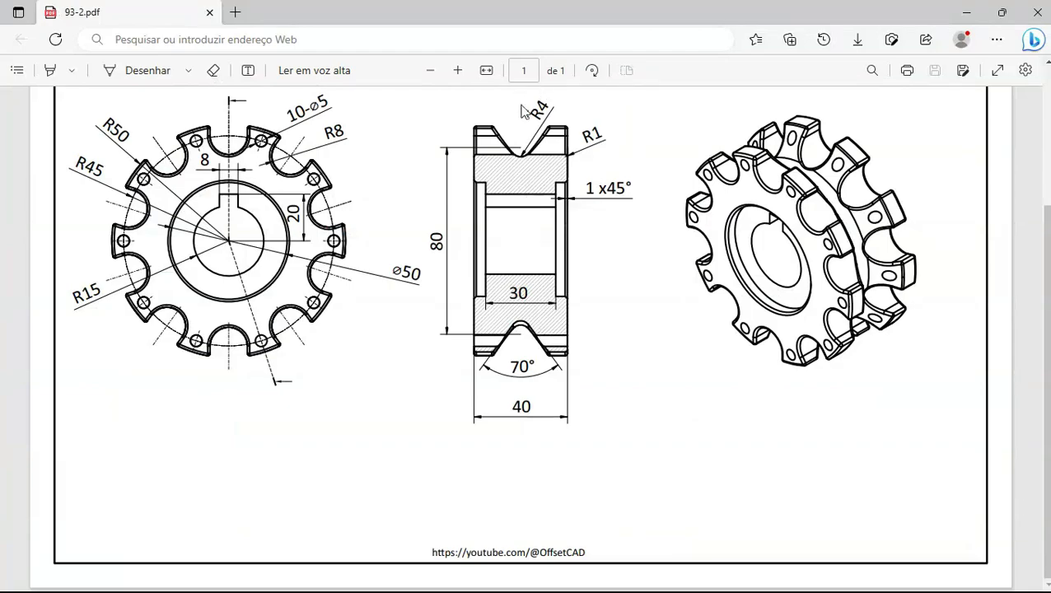
key("alt+Tab")
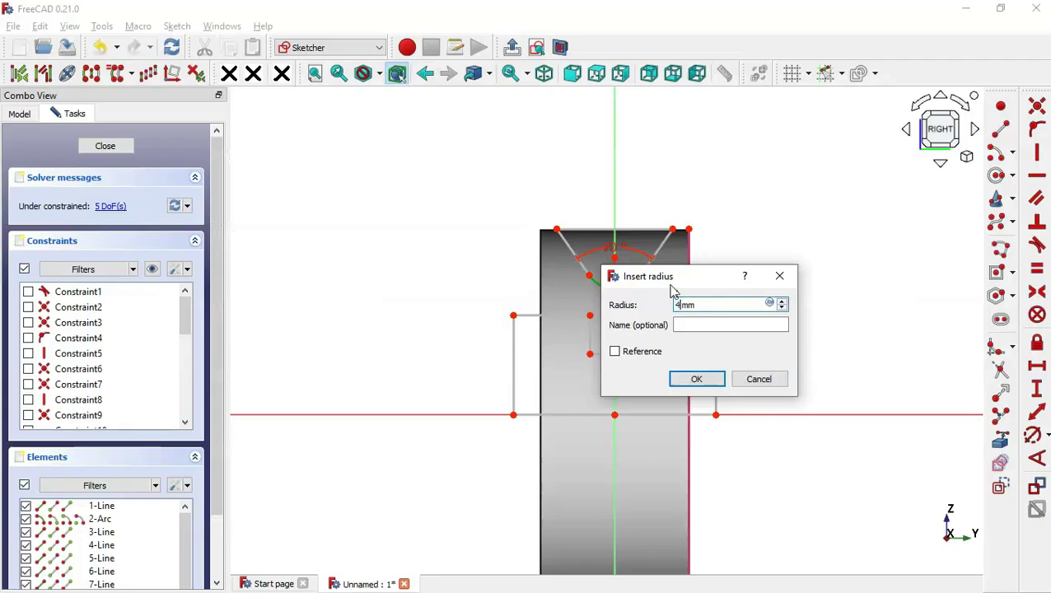
key("Return")
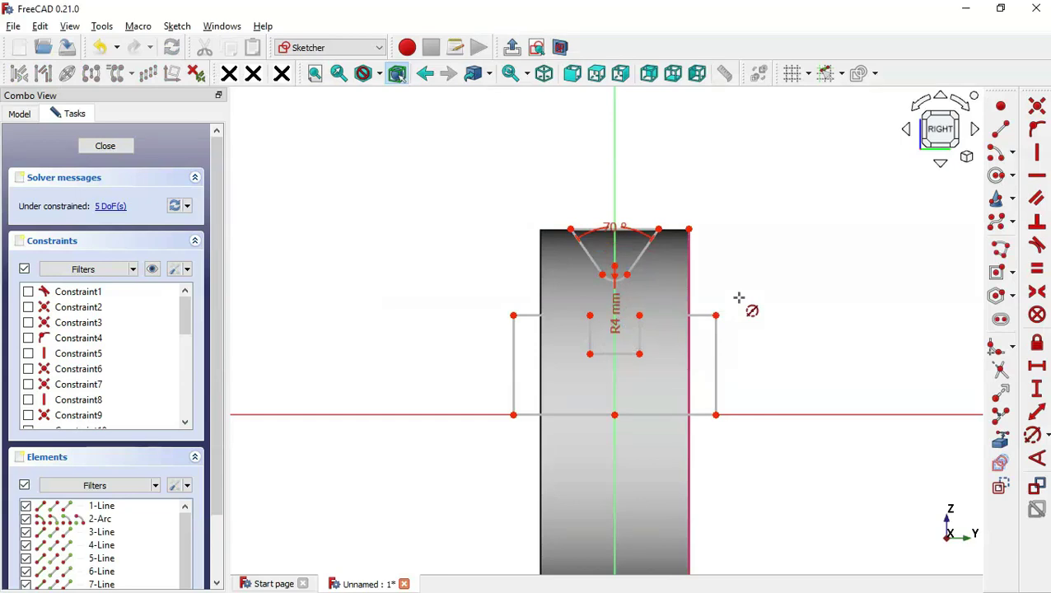
Set the vertical distance from the origin to the groove arc's centre to 40 mm, half the diameter in the PDF drawing.
left_click(1039, 394)
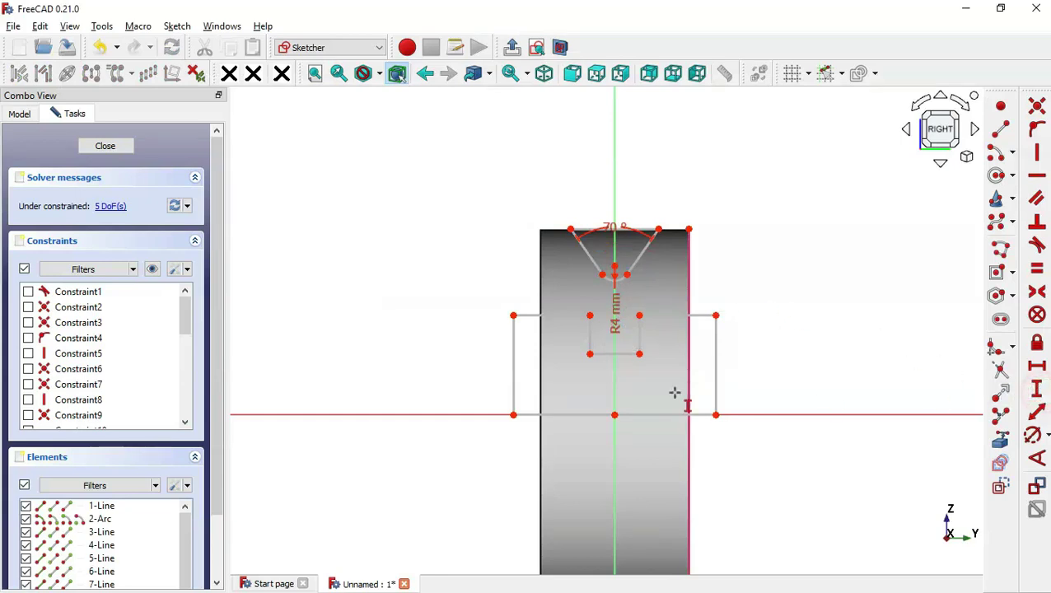
left_click(615, 415)
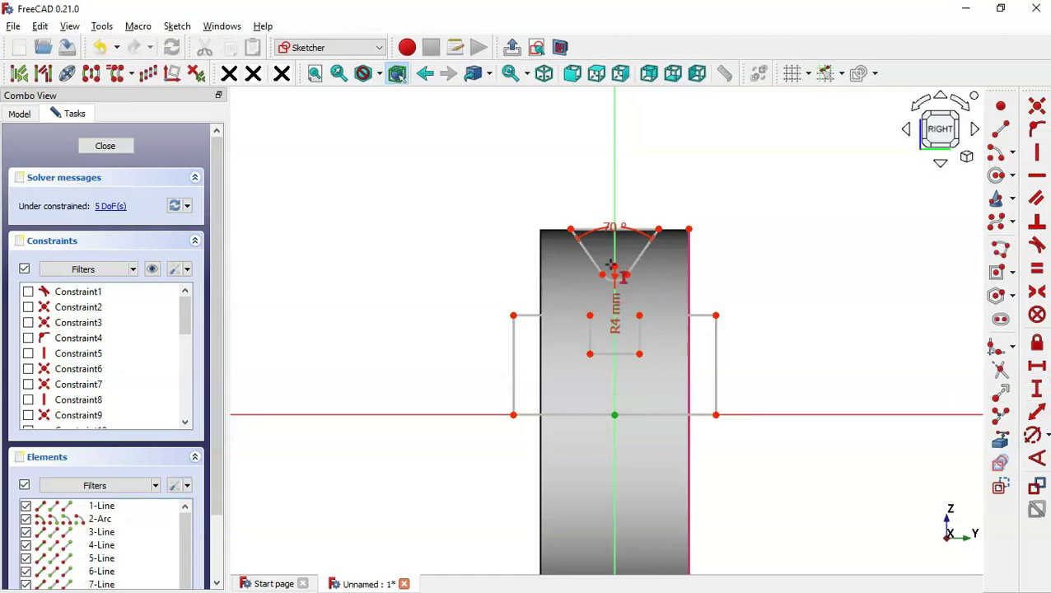
left_click(612, 265)
key("alt+Tab")
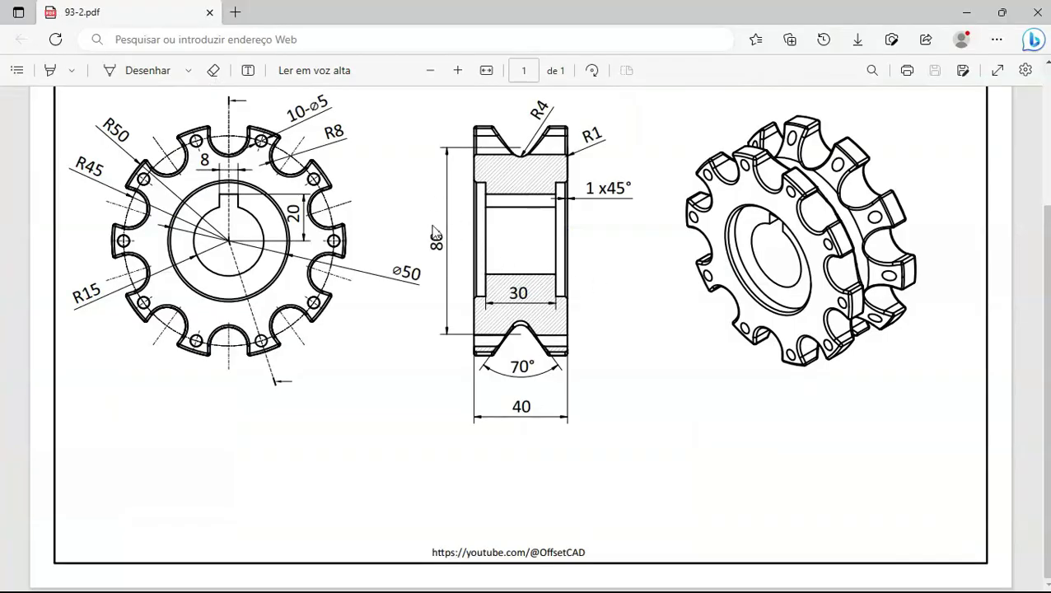
key("alt+Tab")
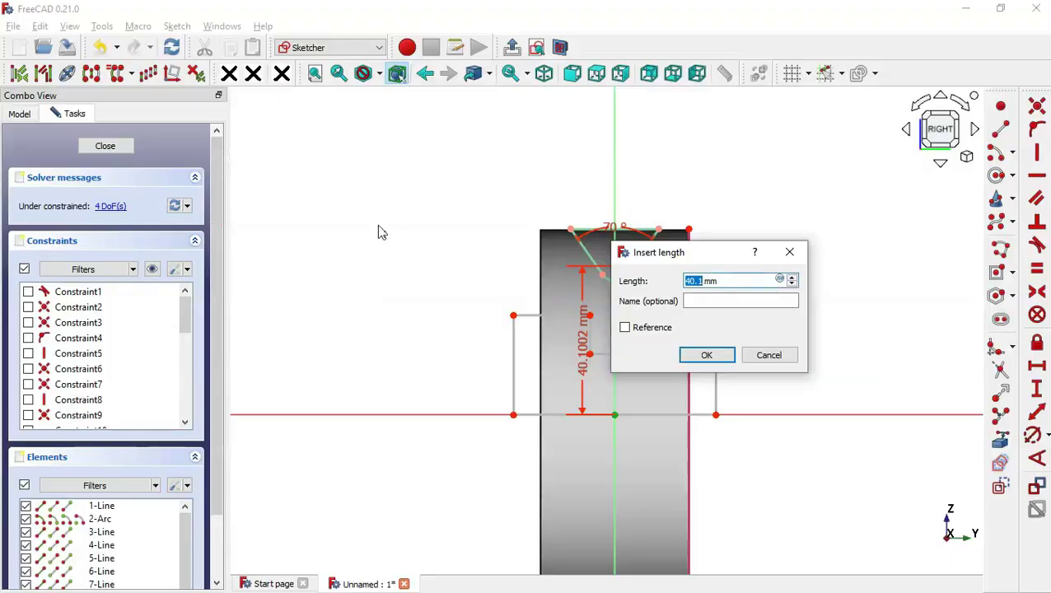
type("40")
key("Return")
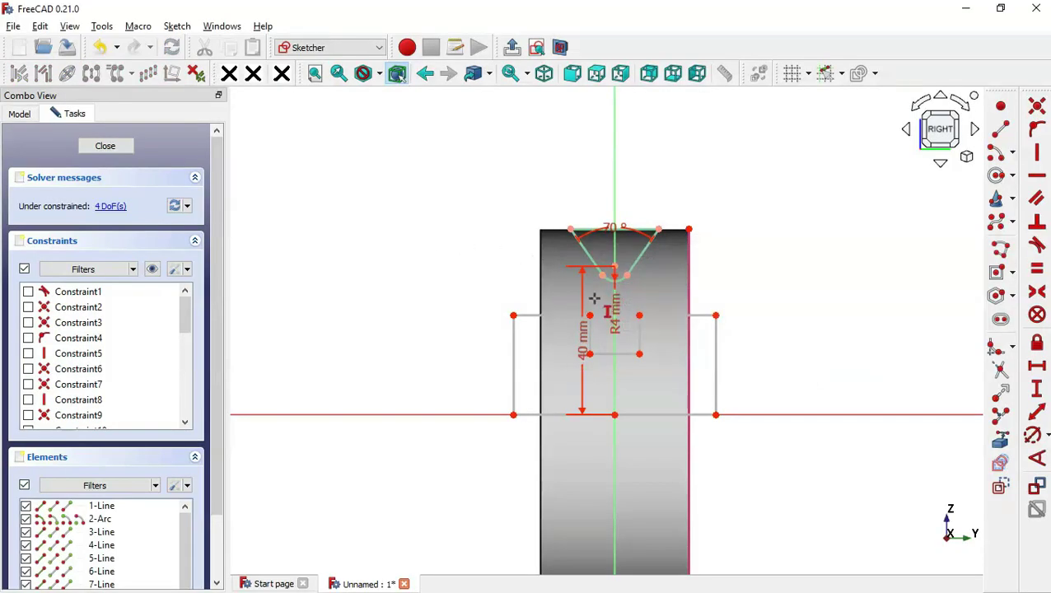
Set the vertical distance between the bore profile's inner step corner and its lower outer corner to 15 mm, per the PDF drawing.
left_click(639, 353)
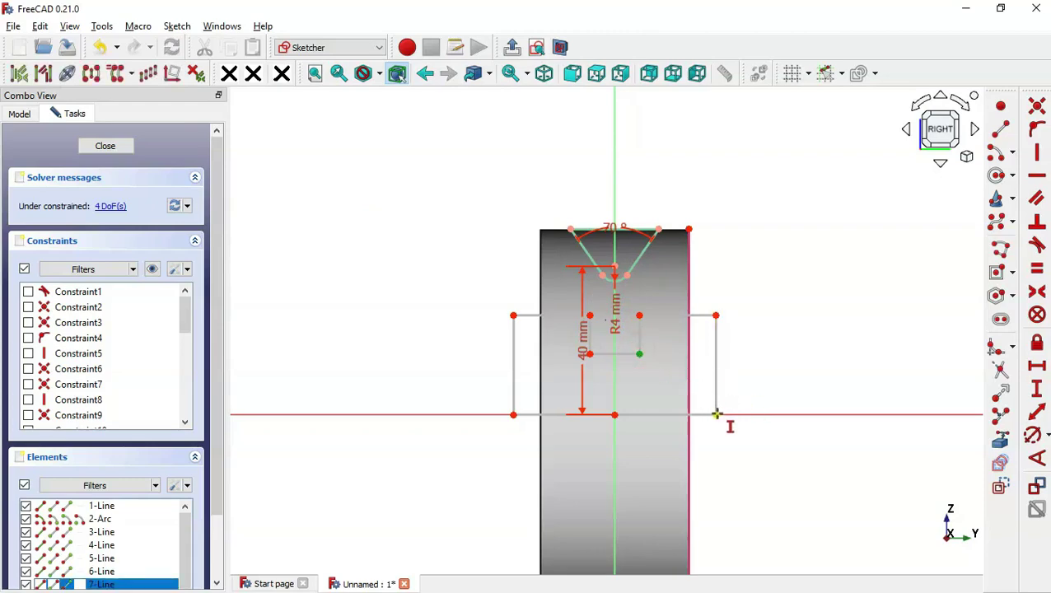
left_click(715, 414)
key("alt+Tab")
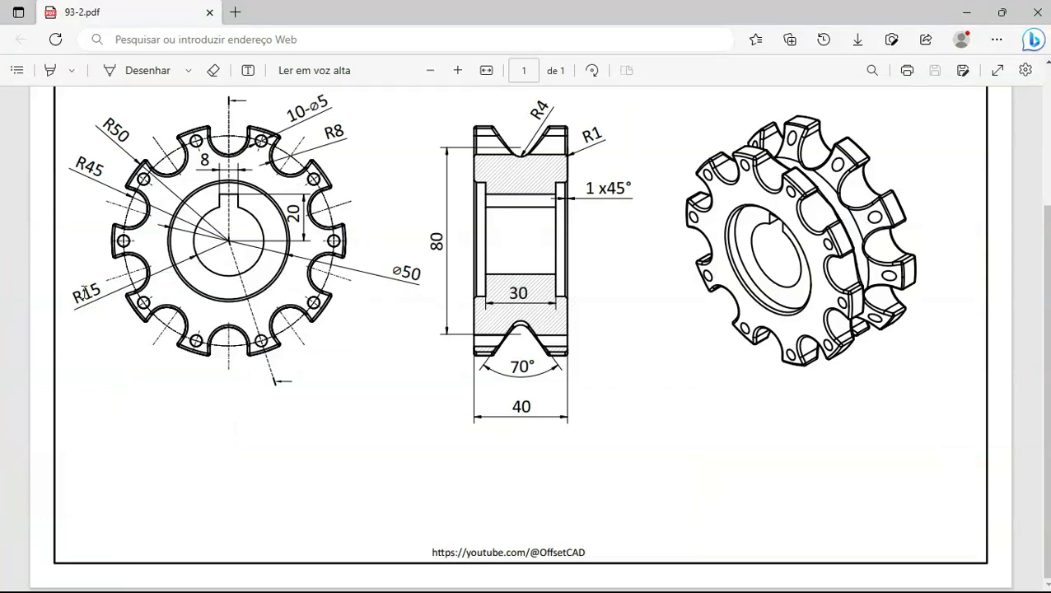
key("alt+Tab")
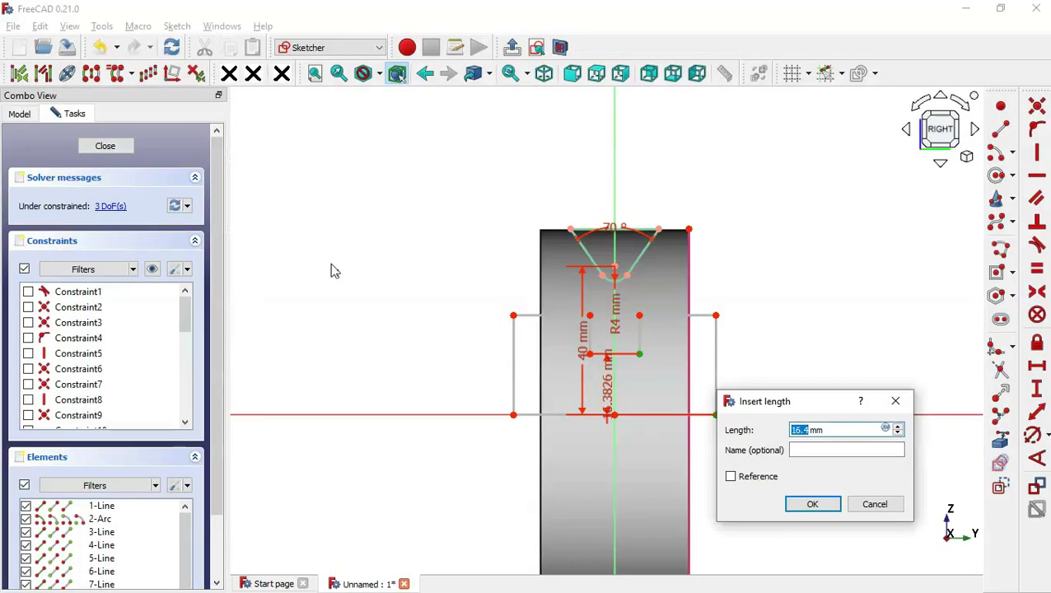
type("15")
key("Return")
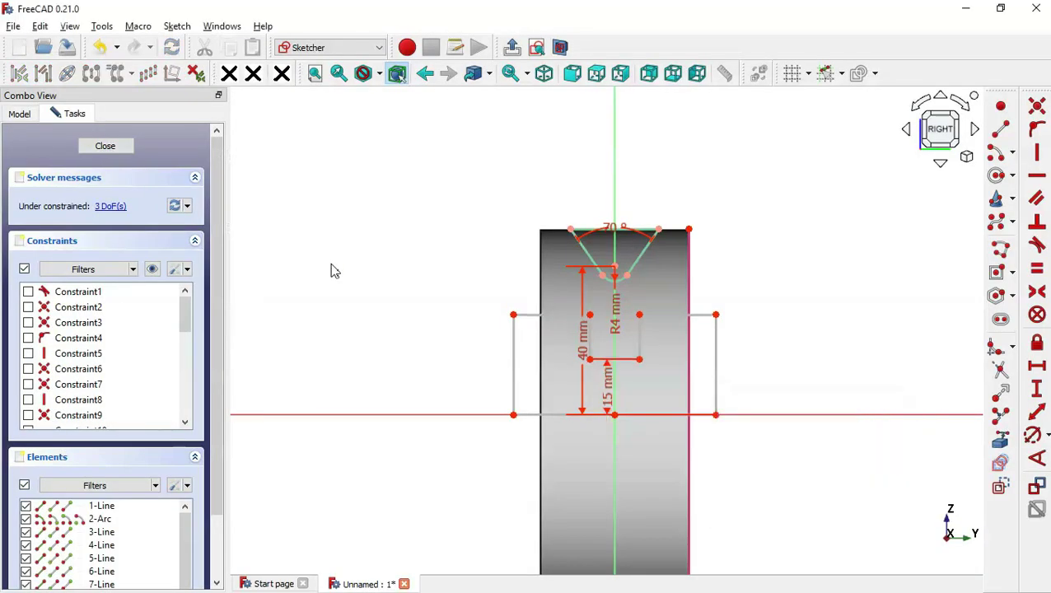
Set the height of the bore profile's outer end line to 25 mm, half the recess diameter in the PDF drawing.
left_click(716, 359)
key("alt+Tab")
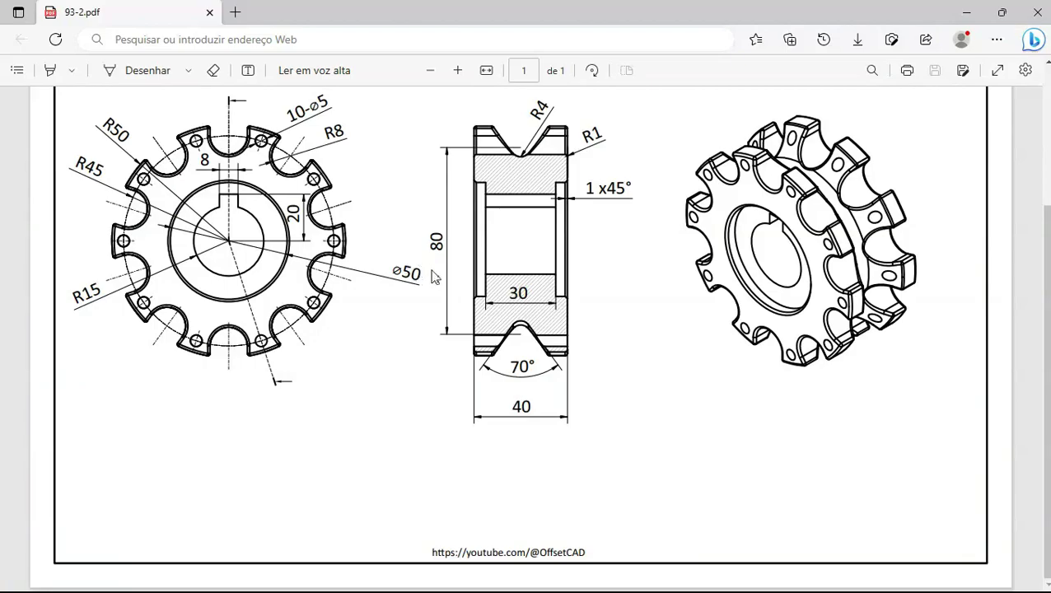
key("alt+Tab")
type("25")
key("Return")
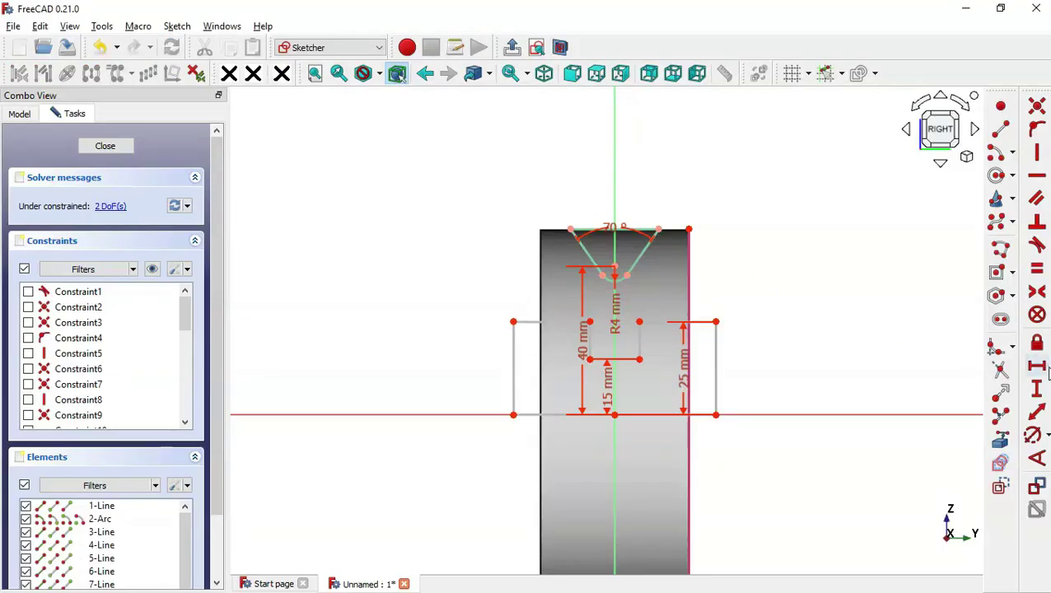
Set the horizontal length of the bore profile's inner step line to 30 mm, as given in the PDF drawing.
left_click(1035, 367)
key("i")
left_click(630, 359)
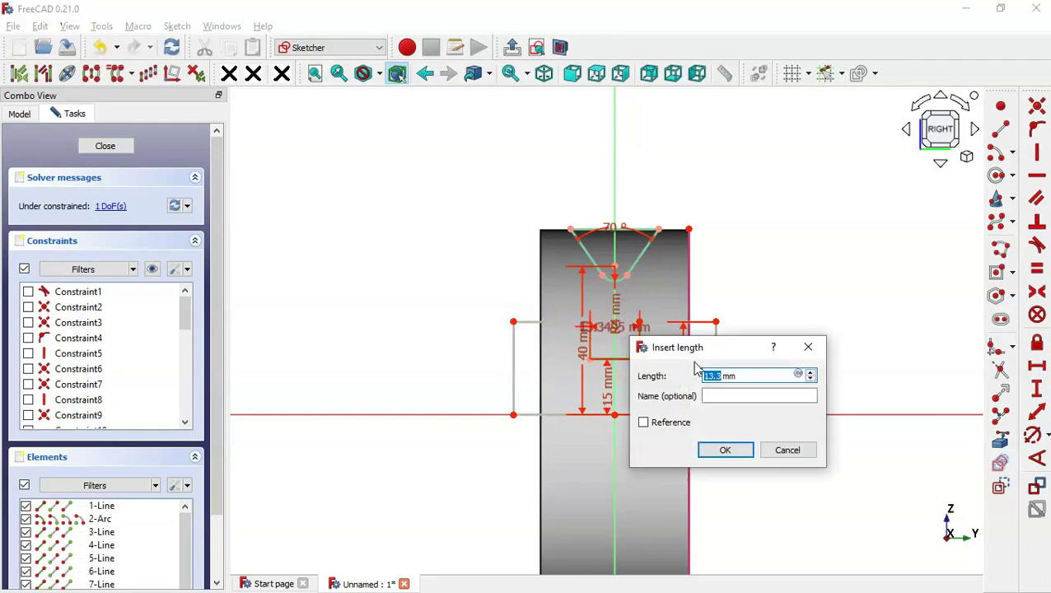
key("alt+Tab")
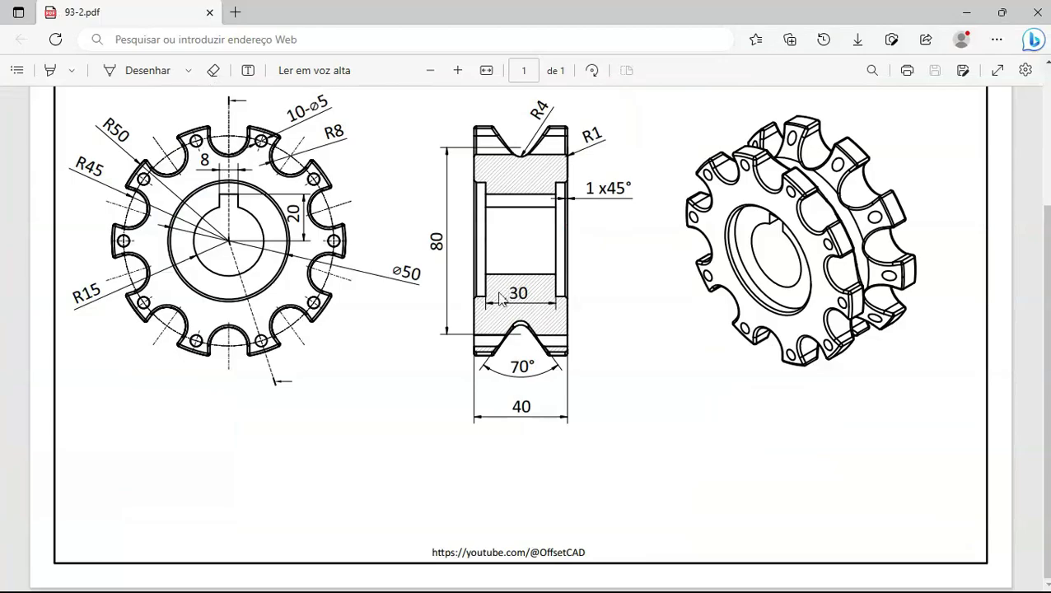
key("alt+Tab")
type("25")
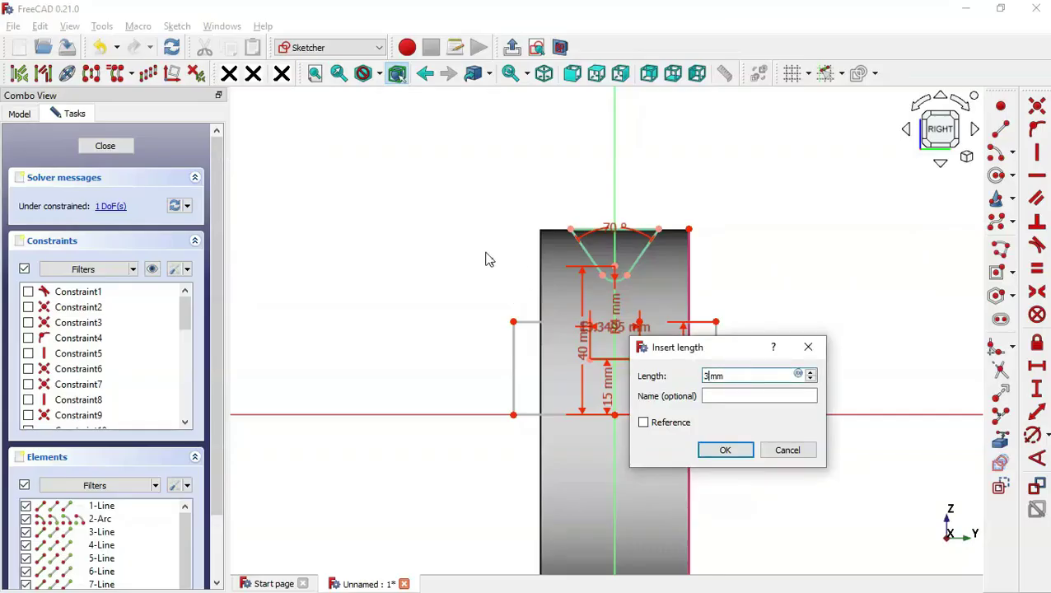
key("Return")
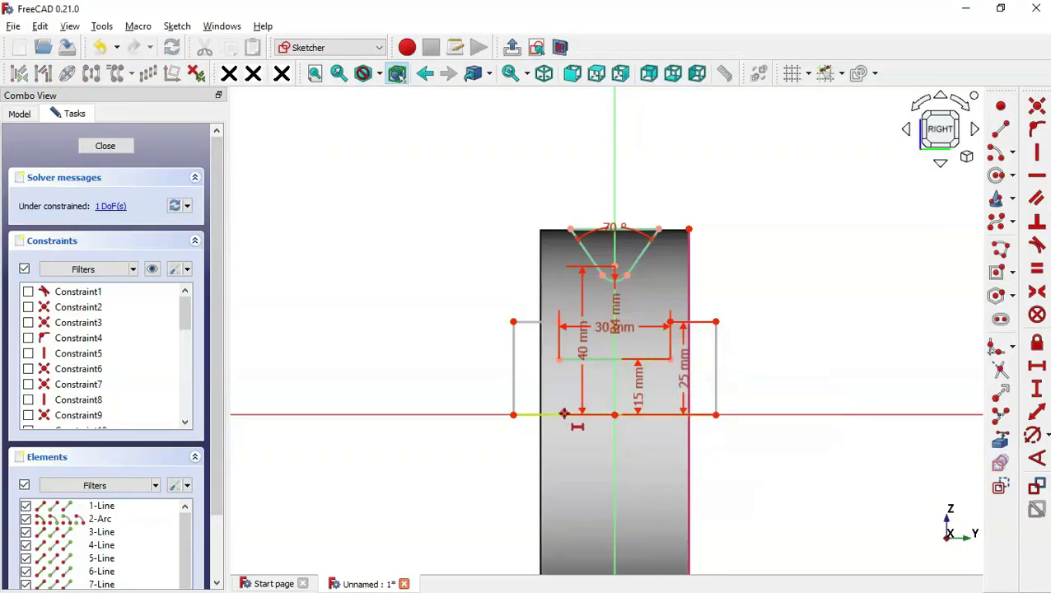
Set the length of the bore profile's base line on the horizontal axis to 40 mm, checking the PDF drawing.
left_click(563, 414)
key("alt+Tab")
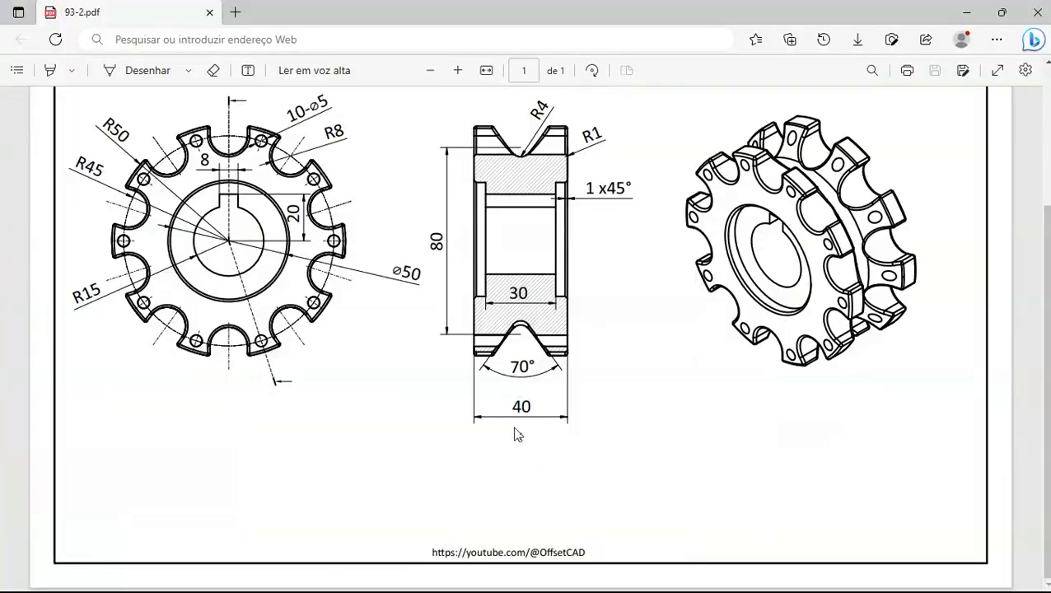
key("alt+Tab")
type("40")
key("Return")
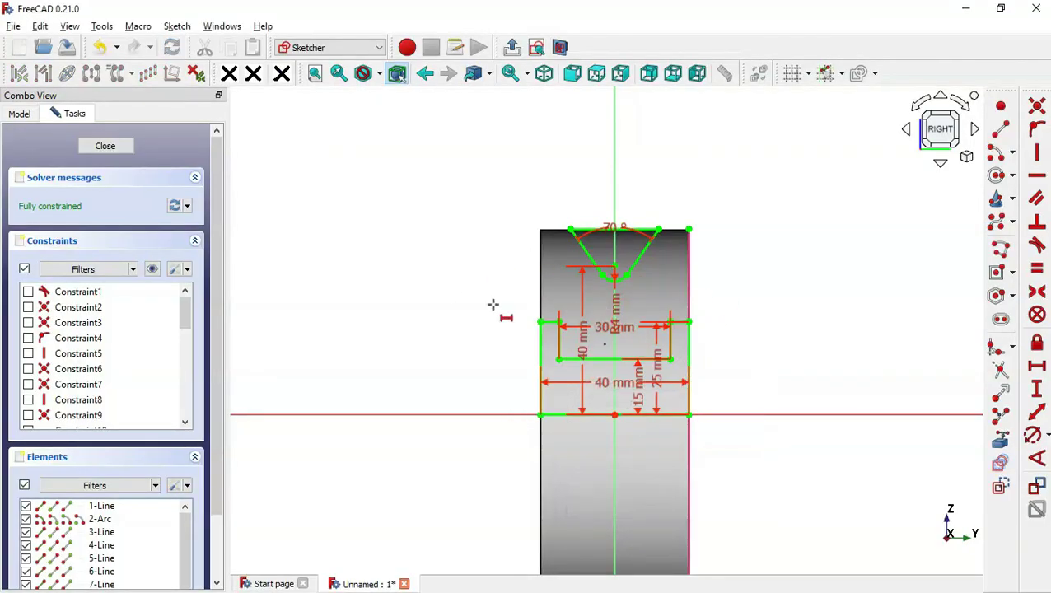
Close the sketch and cut its profiles from the disc with a 360° Groove about the Base Y axis.
left_click(509, 46)
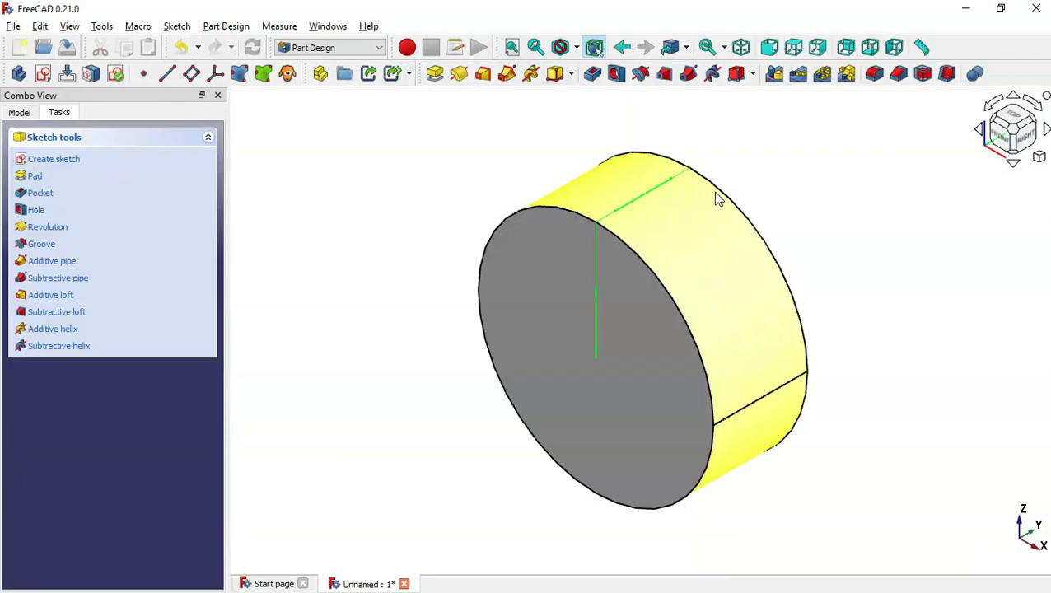
left_click(642, 75)
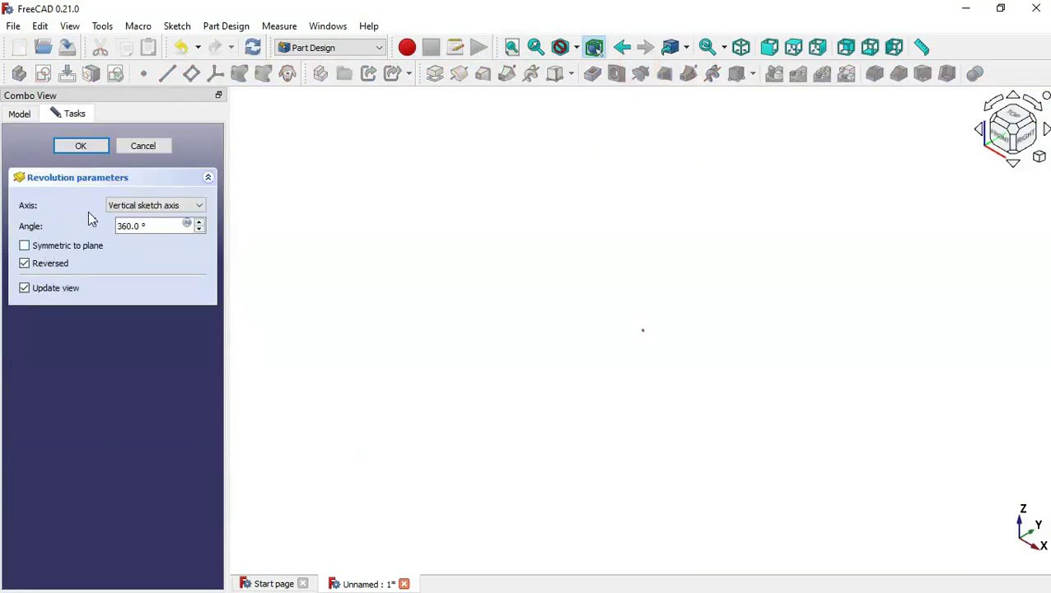
left_click(150, 205)
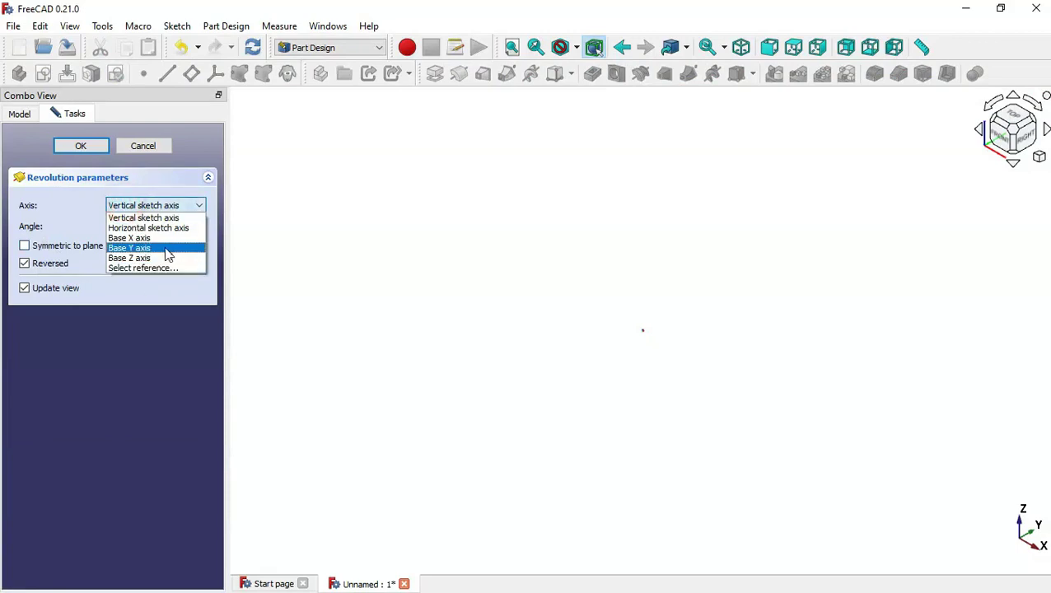
left_click(171, 255)
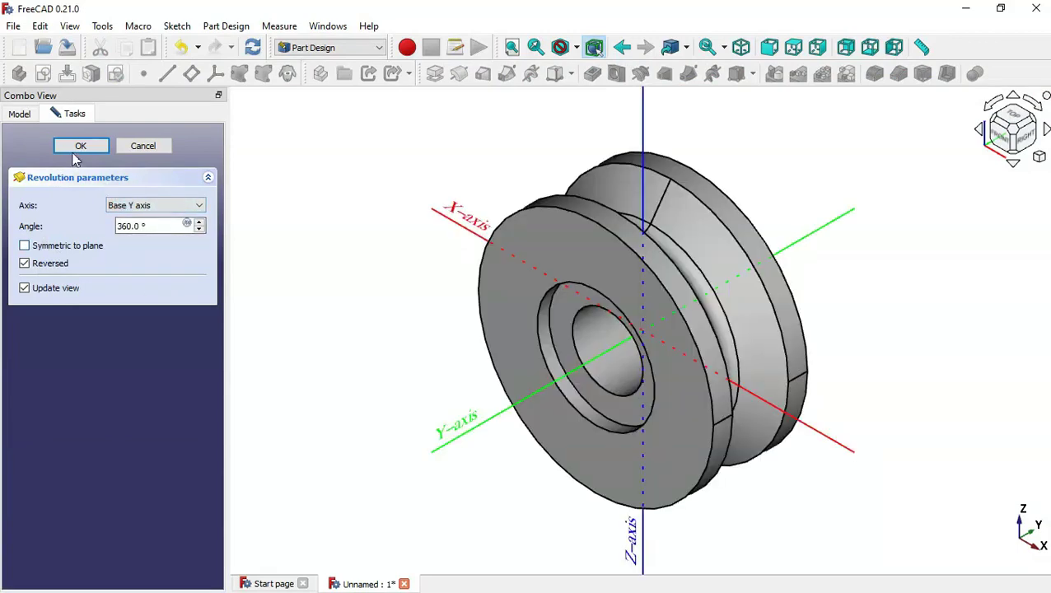
left_click(81, 145)
left_click(401, 387)
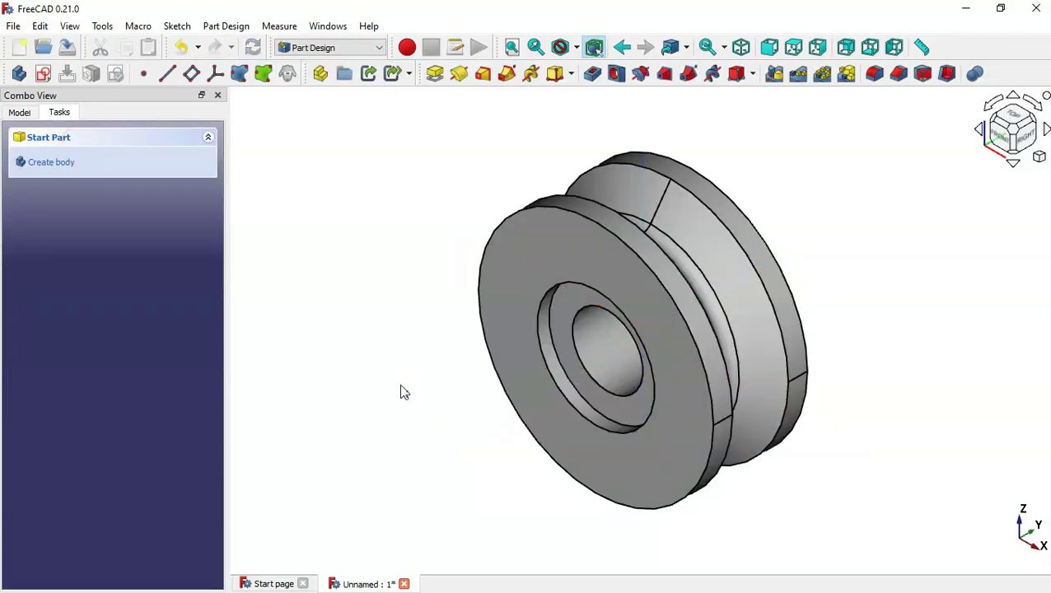
Create a sketch on the annular floor of the wheel's front recess and turn on the section view.
left_click_drag(827, 410, 823, 401)
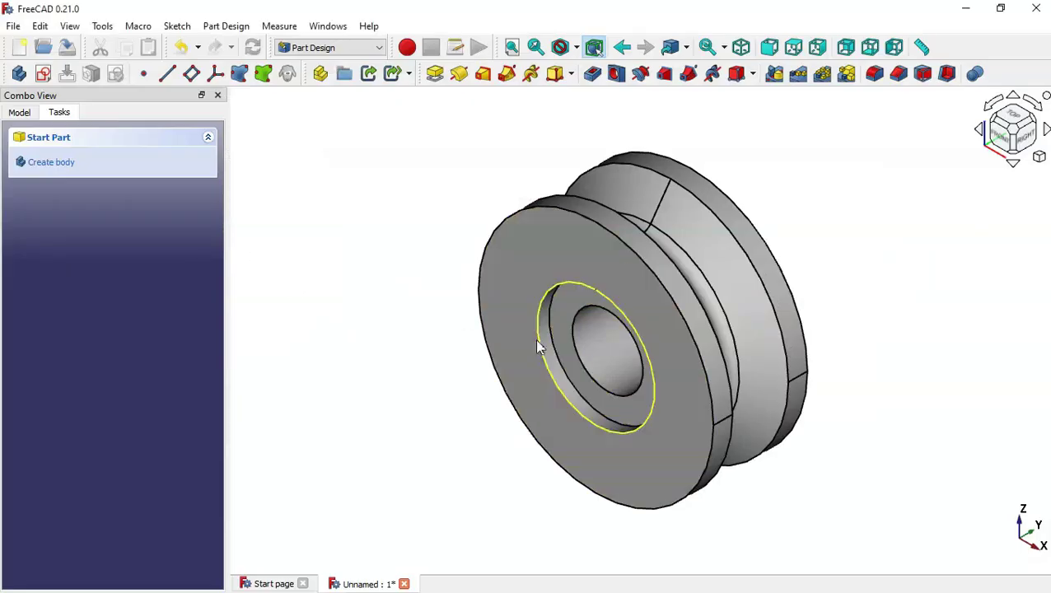
left_click(574, 299)
left_click(44, 73)
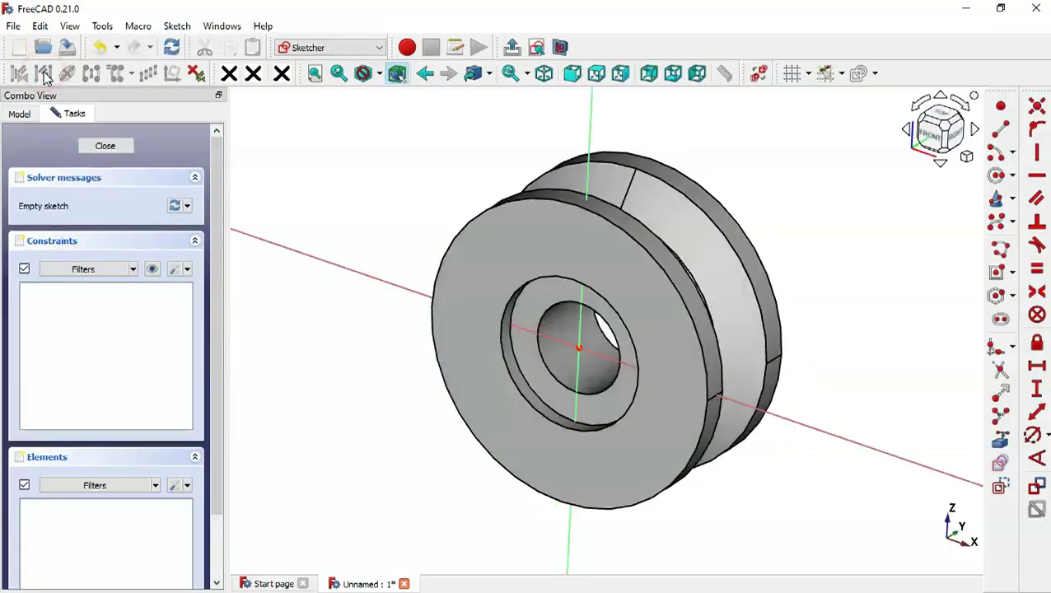
left_click(560, 47)
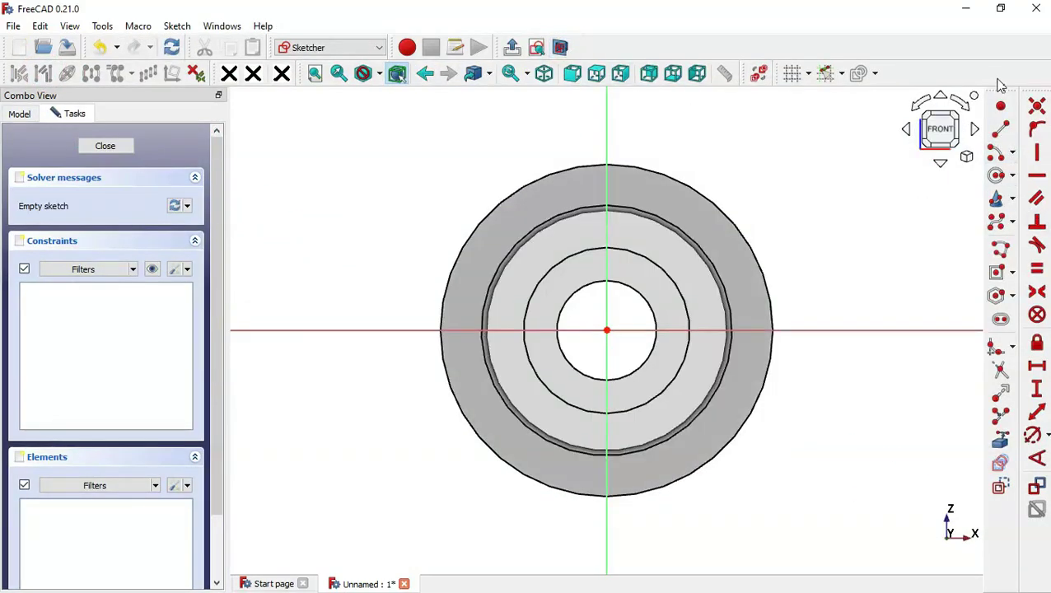
Sketch a centred rectangle about 12 mm wide and 34 mm tall on the vertical axis, with its lower edge on the horizontal axis.
left_click(998, 274)
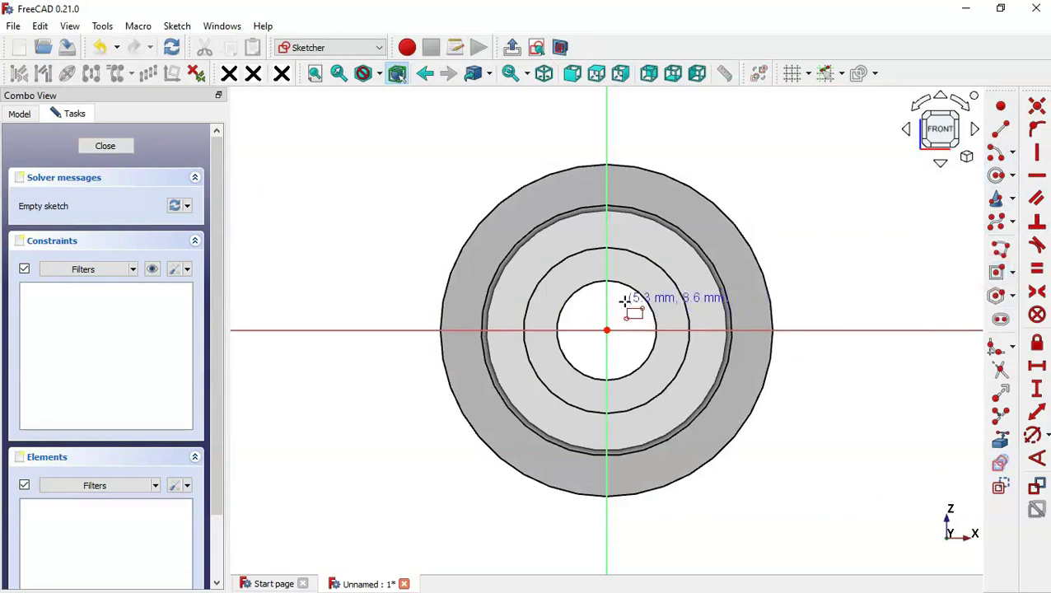
scroll(624, 303, "up", 2)
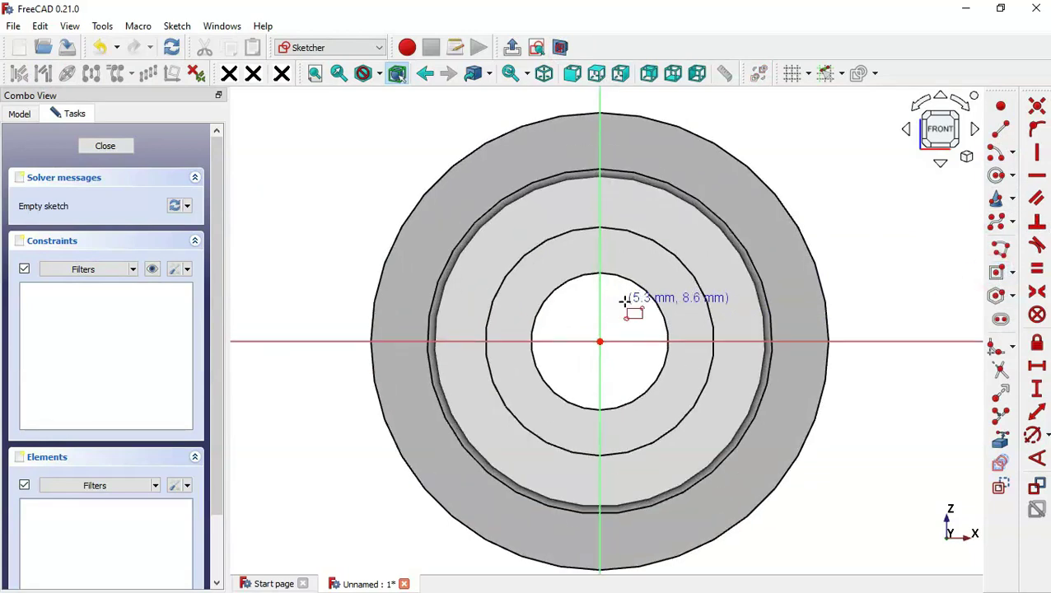
left_click(600, 265)
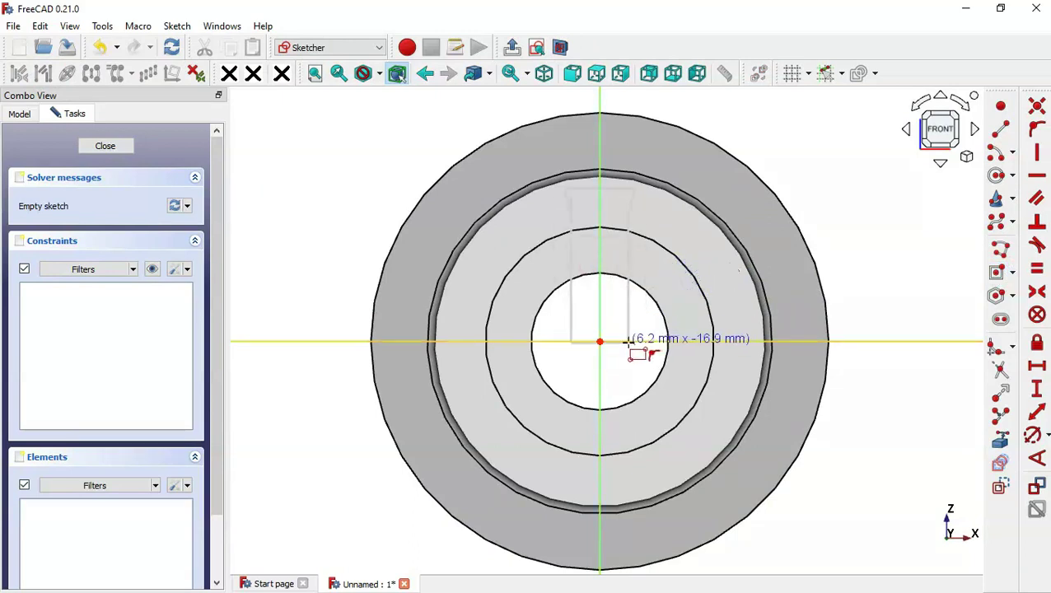
left_click(627, 341)
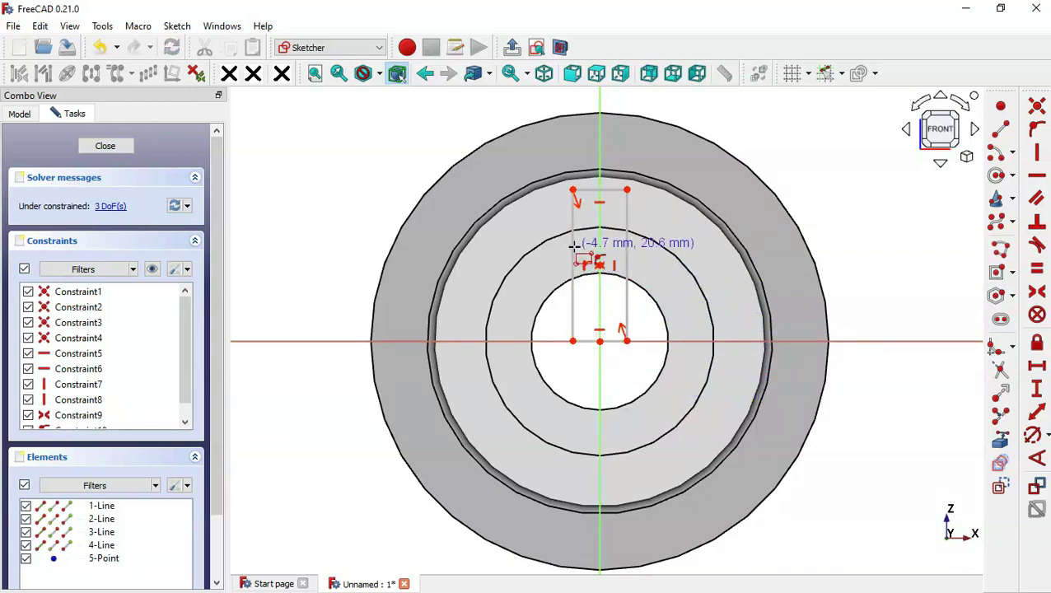
Set the keyway rectangle's height to 20 mm and its width to 8 mm, checking the PDF drawing.
left_click(1040, 414)
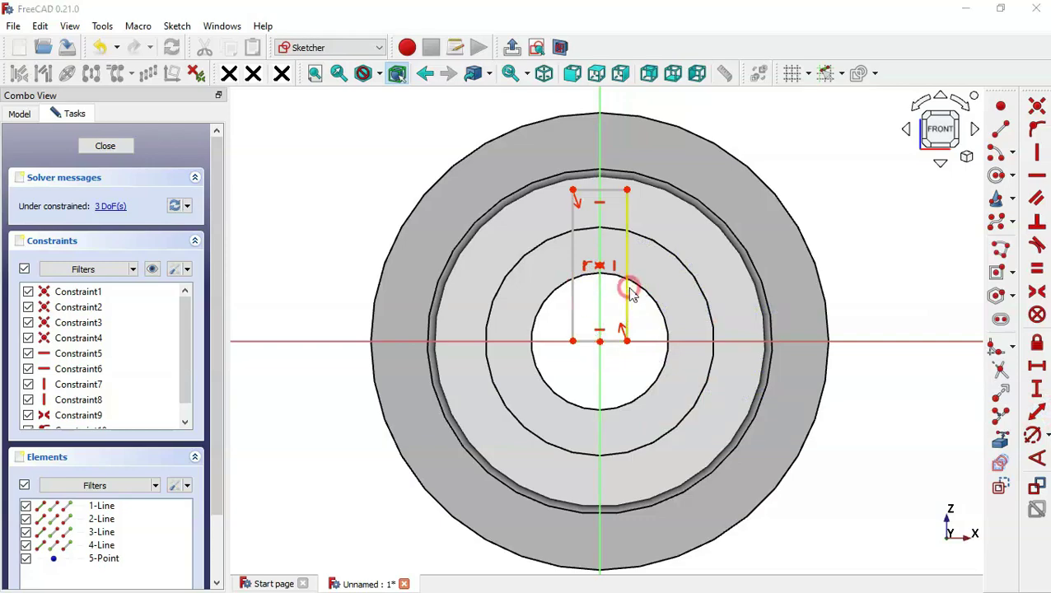
left_click(629, 289)
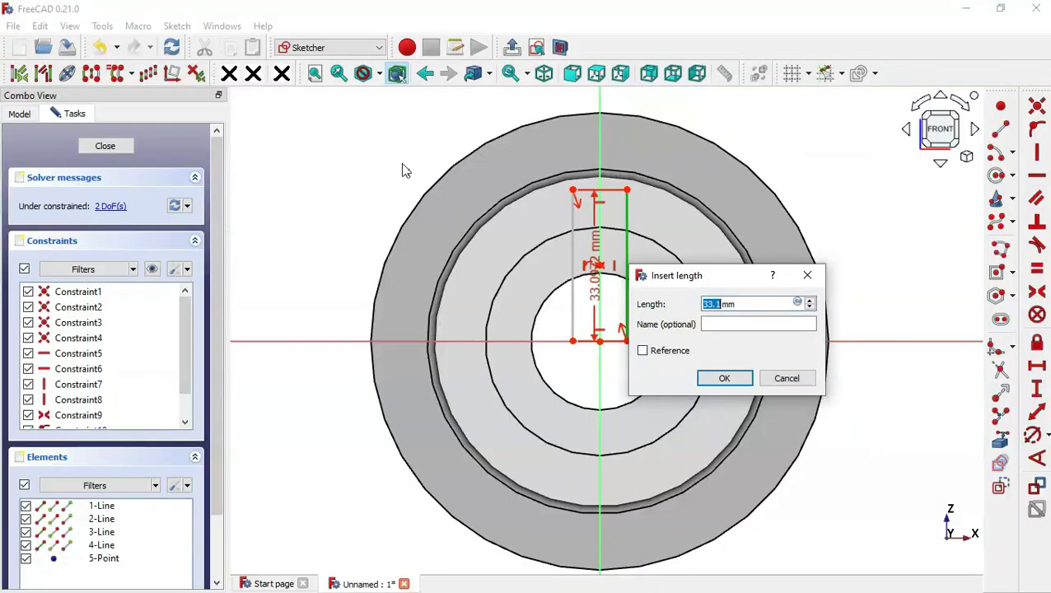
type("20")
key("Return")
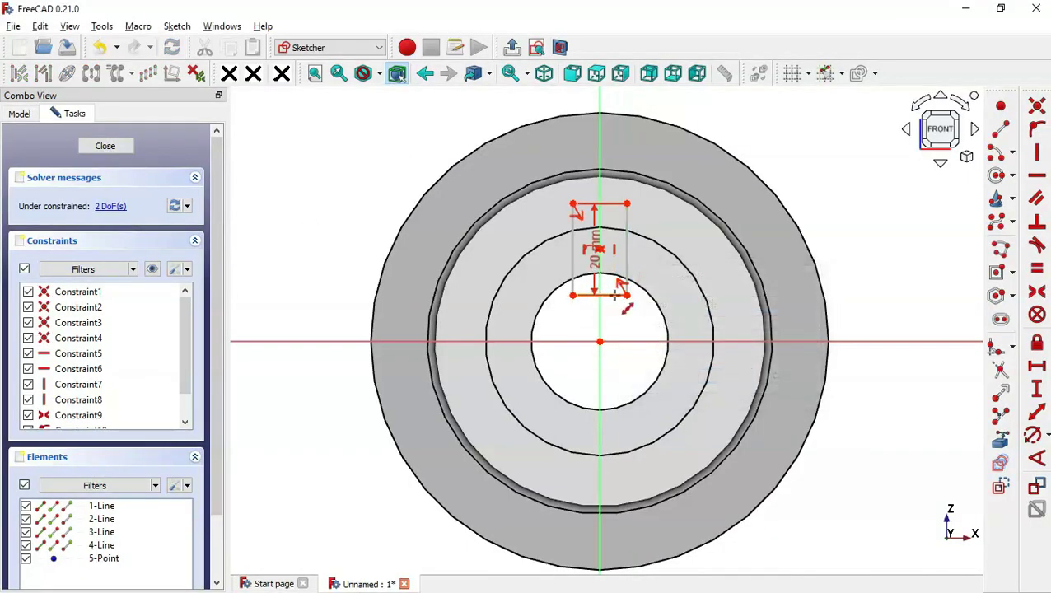
key("alt+Tab")
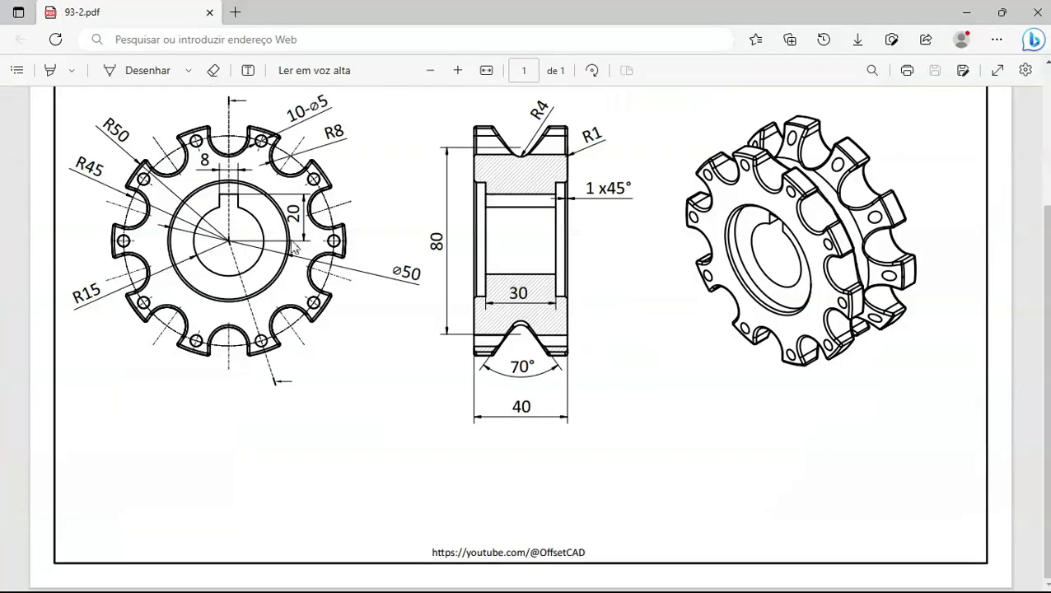
key("alt+Tab")
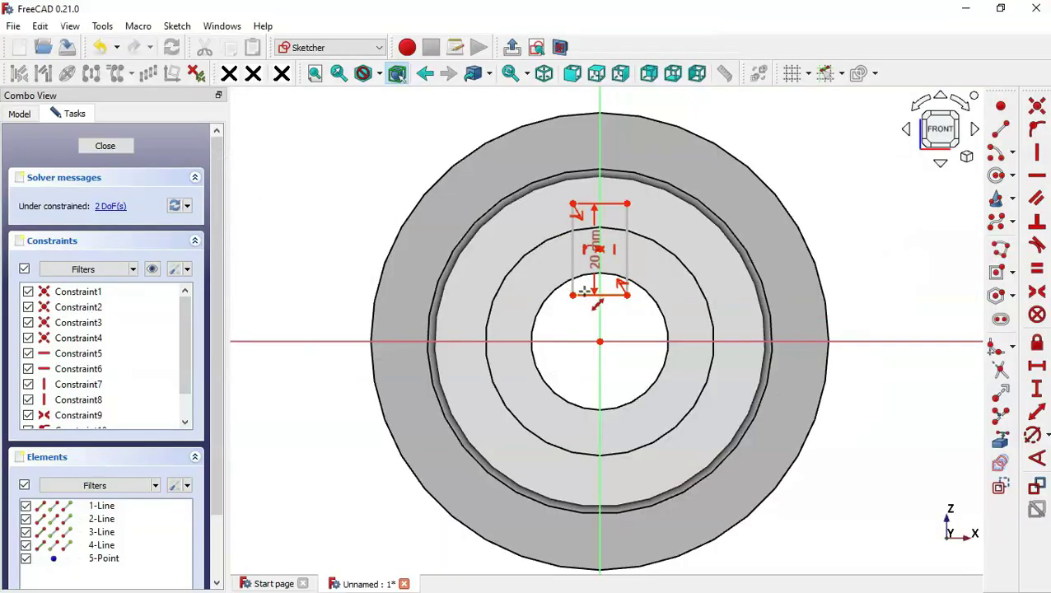
left_click(585, 301)
type("8")
key("Return")
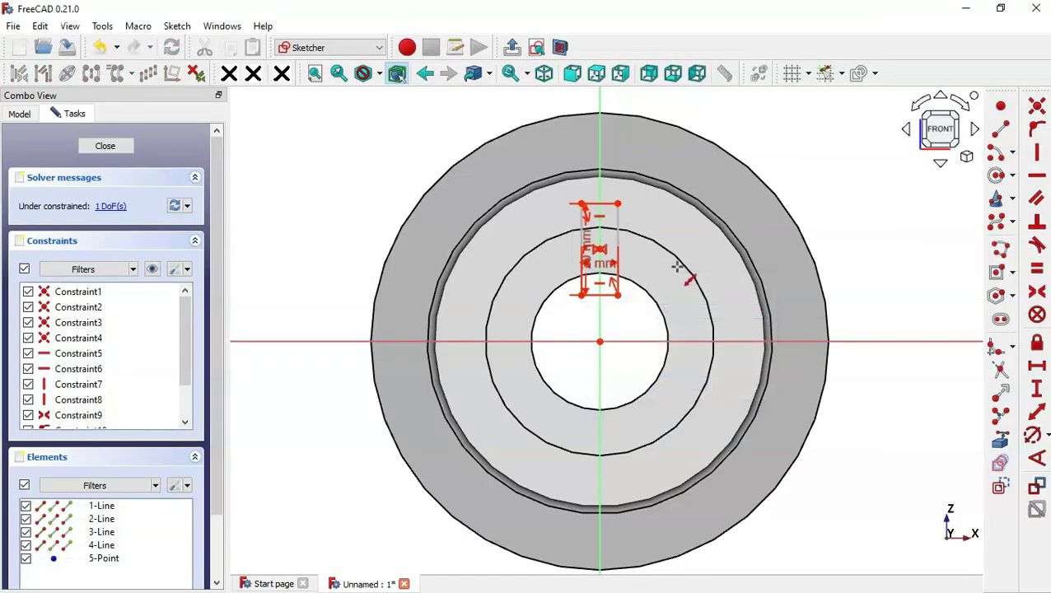
Constrain the keyway rectangle's lower corner horizontally in line with the sketch origin.
left_click(617, 298)
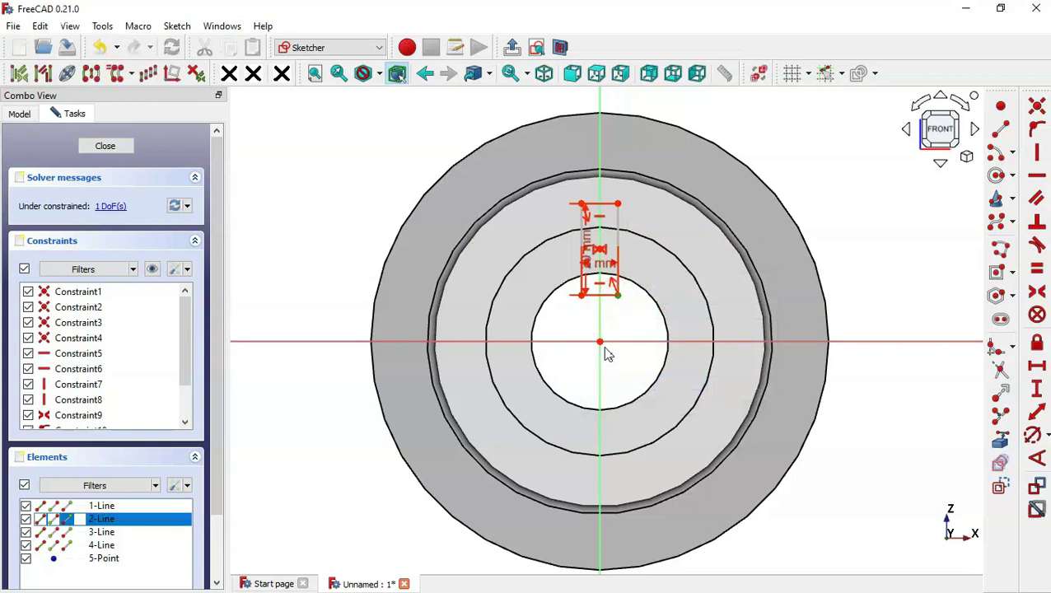
left_click(601, 342)
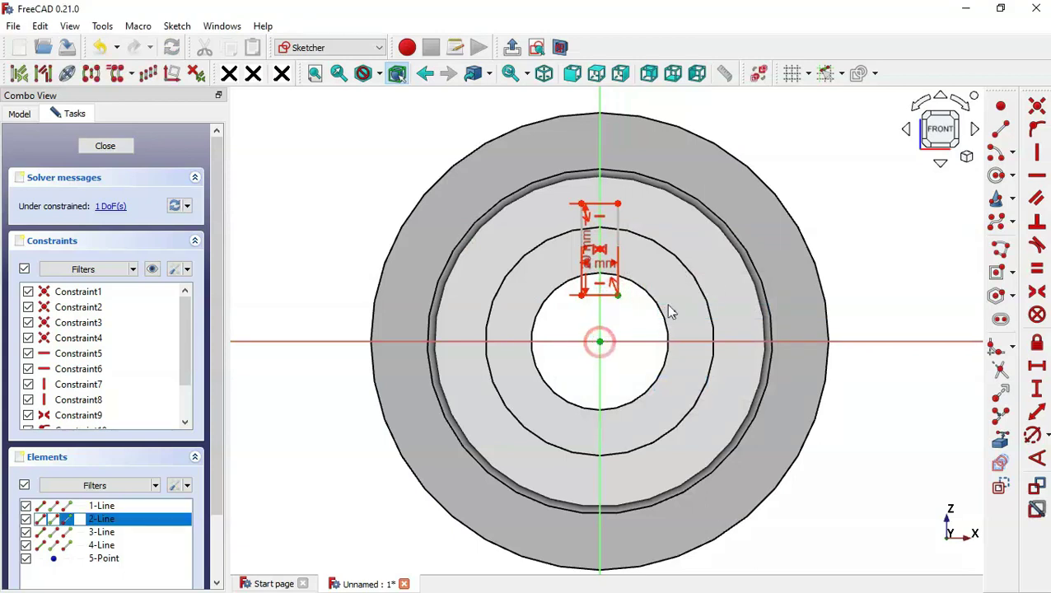
left_click(1037, 177)
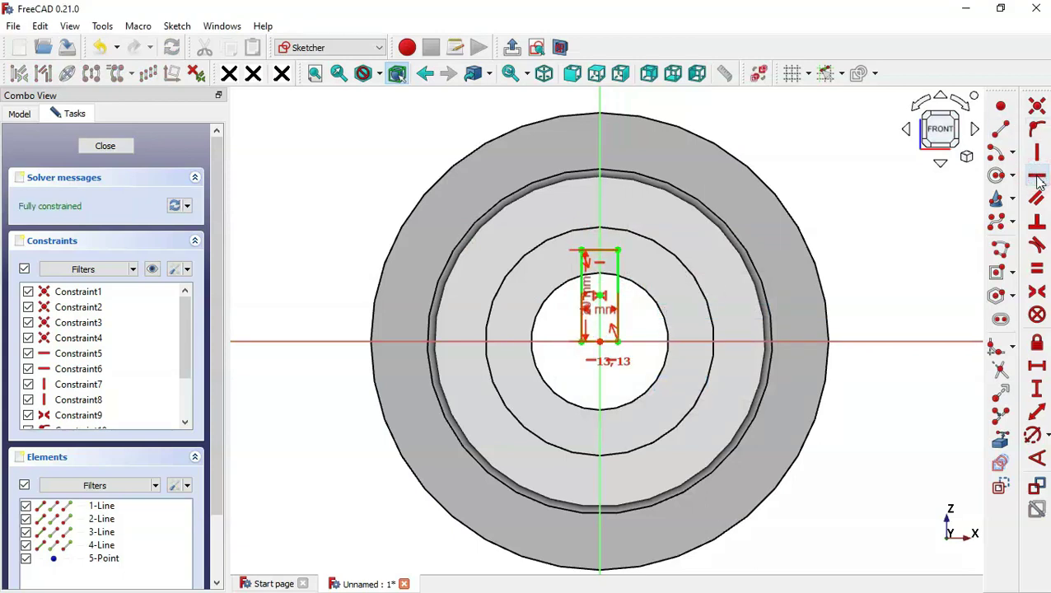
Close the sketch and cut the keyway with a Pocket of type Through all.
left_click(511, 47)
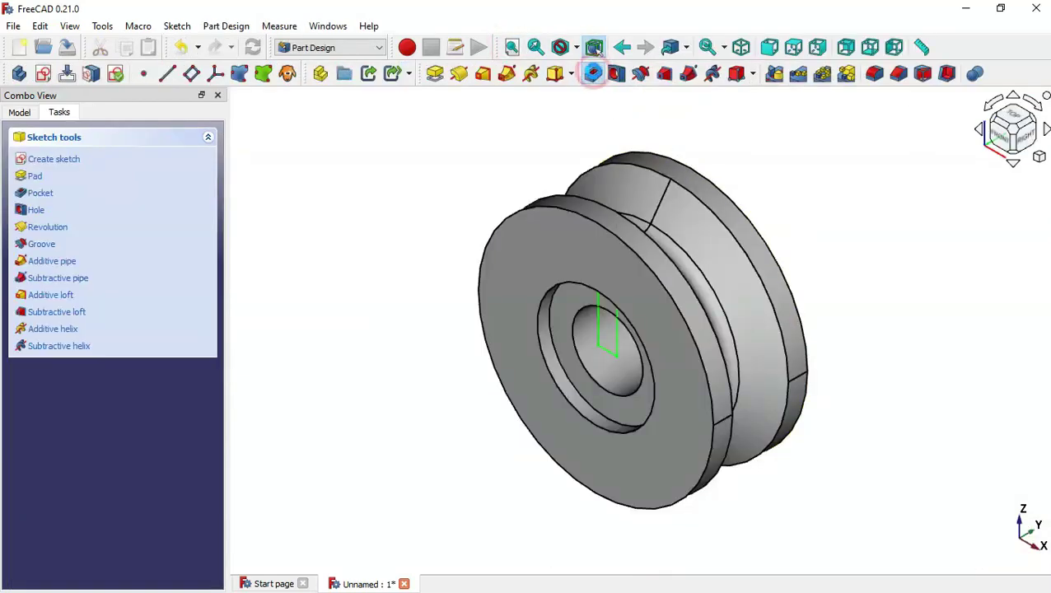
left_click(592, 73)
left_click(136, 206)
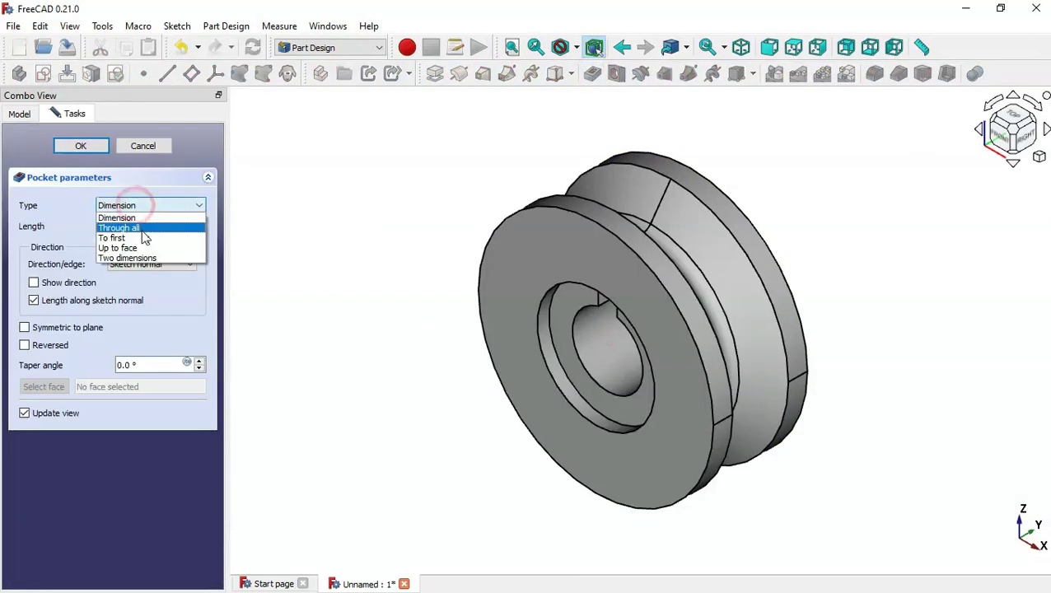
left_click(144, 231)
middle_click_drag(441, 428, 534, 403)
left_click(75, 152)
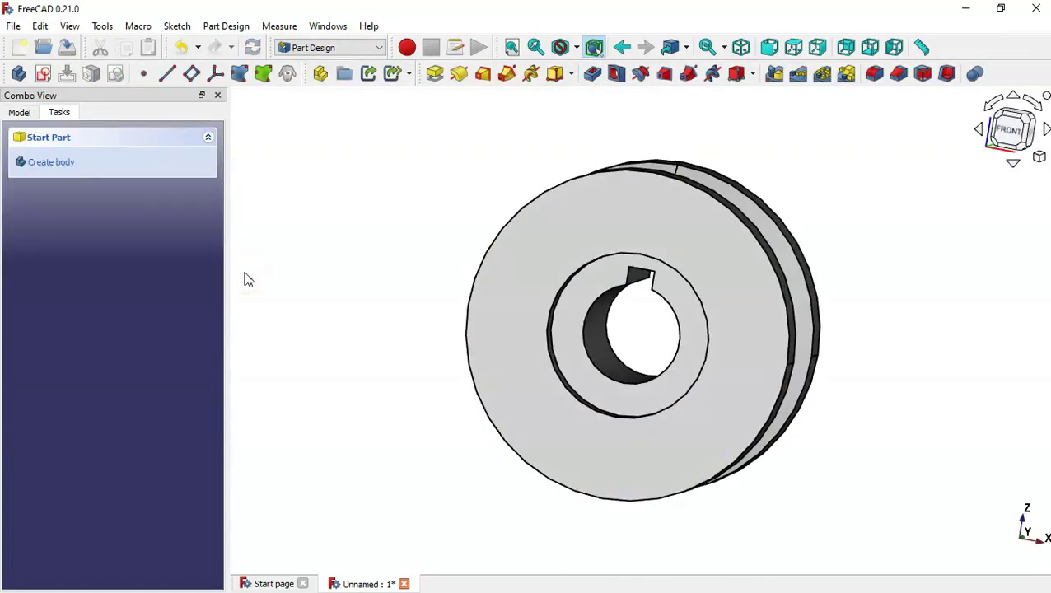
key("0")
Chamfer the outer circular edges of the front and rear recesses by 1 mm at equal distance, checking the PDF drawing.
key("alt+Tab")
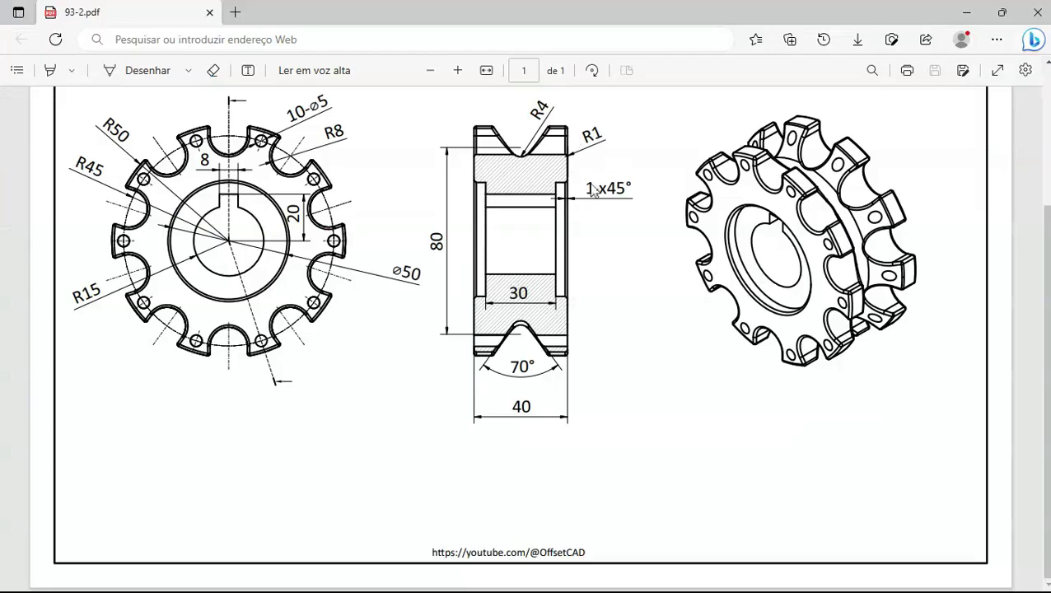
key("alt+Tab")
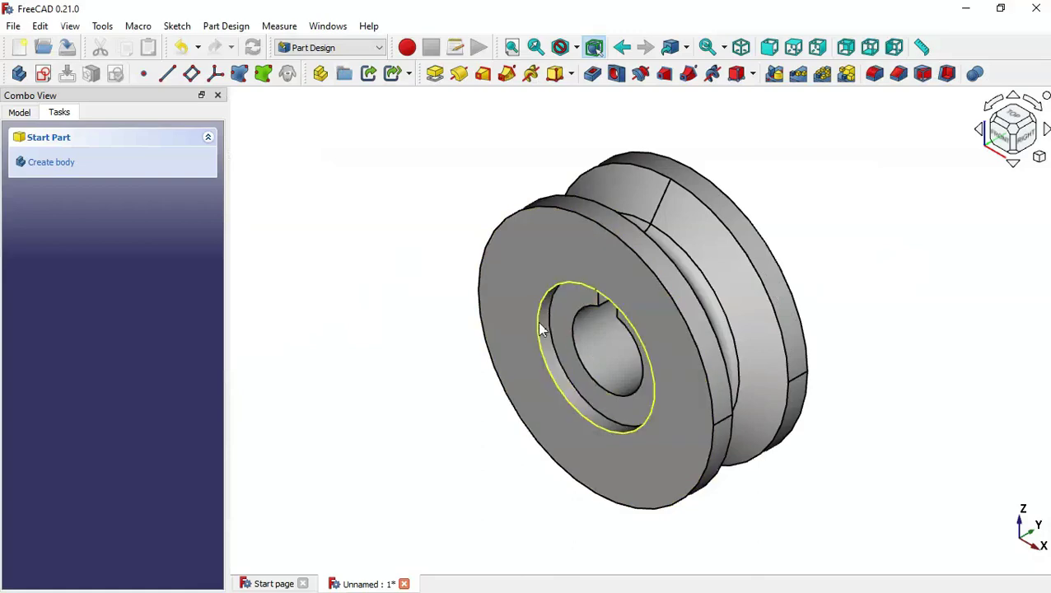
left_click(542, 366)
middle_click_drag(537, 357, 733, 412)
left_click(725, 393)
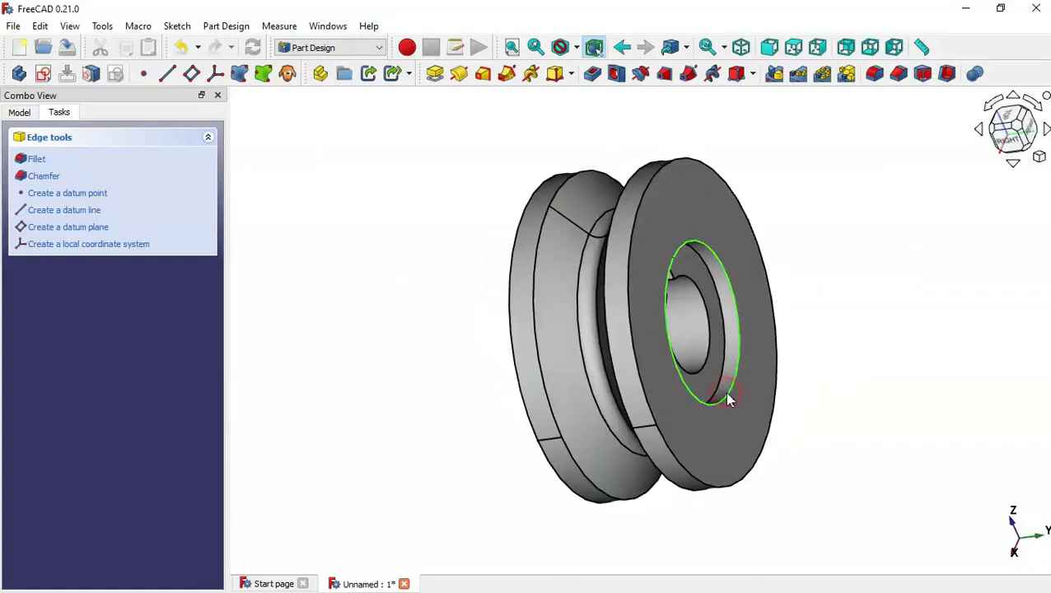
left_click(898, 74)
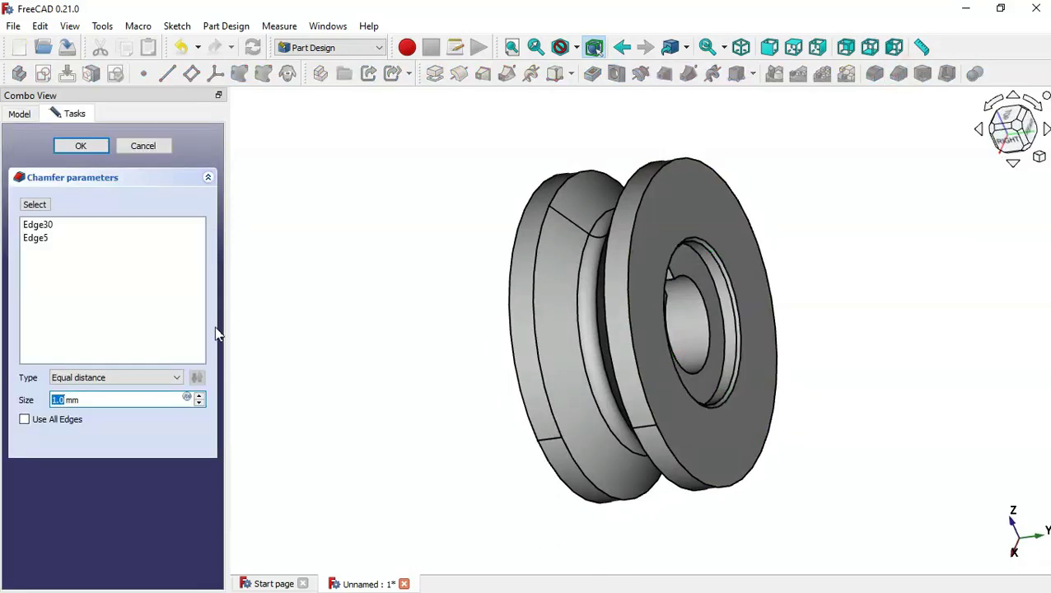
key("alt+Tab")
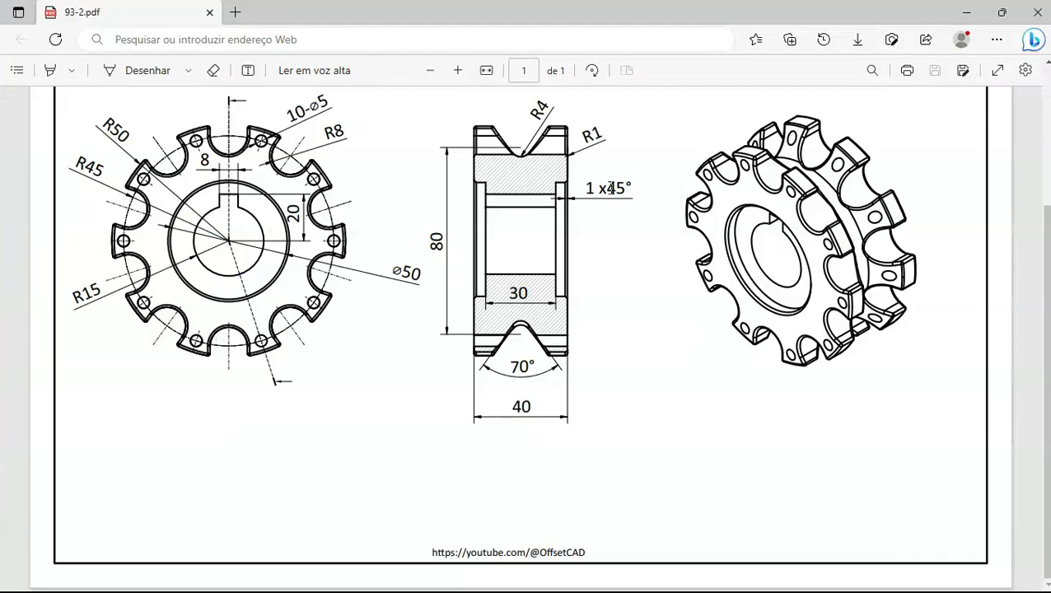
key("alt+Tab")
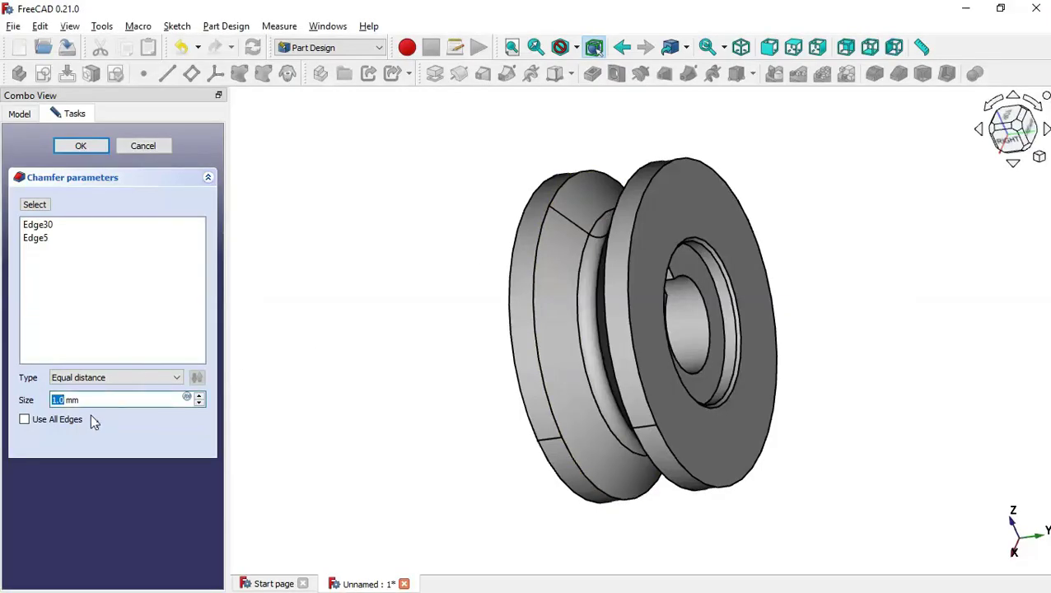
left_click(81, 146)
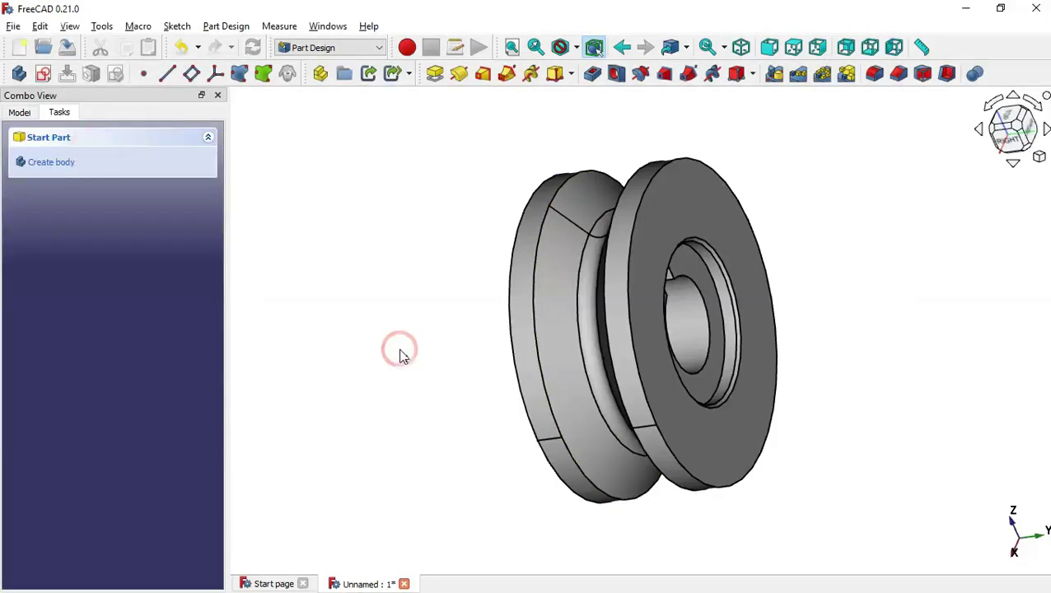
middle_click_drag(401, 355, 404, 355)
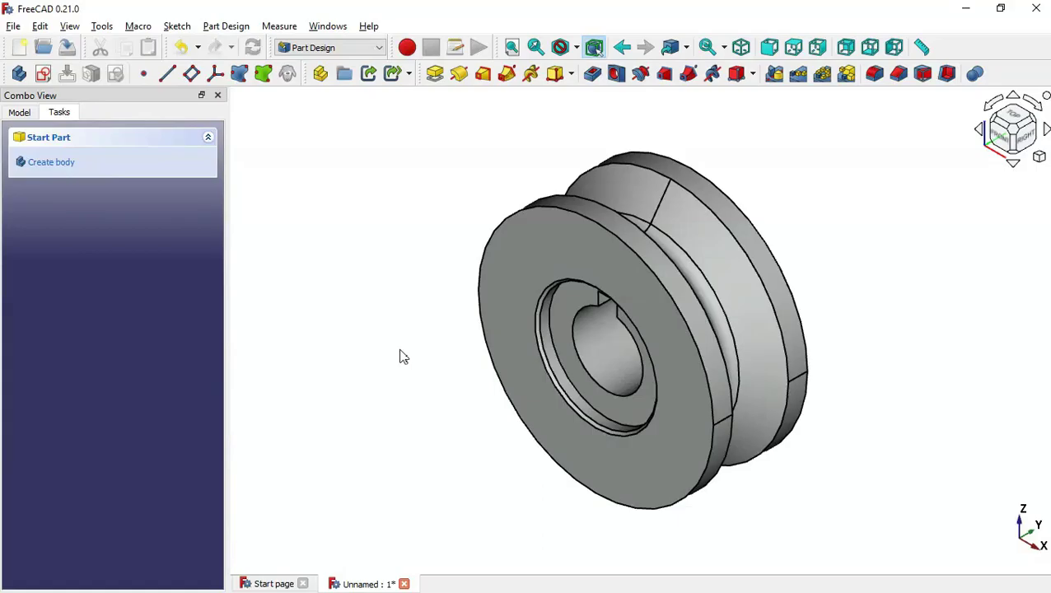
Fillet the two outer rim faces on either side of the V-groove with a 1 mm radius, checking the PDF drawing.
key("alt+Tab")
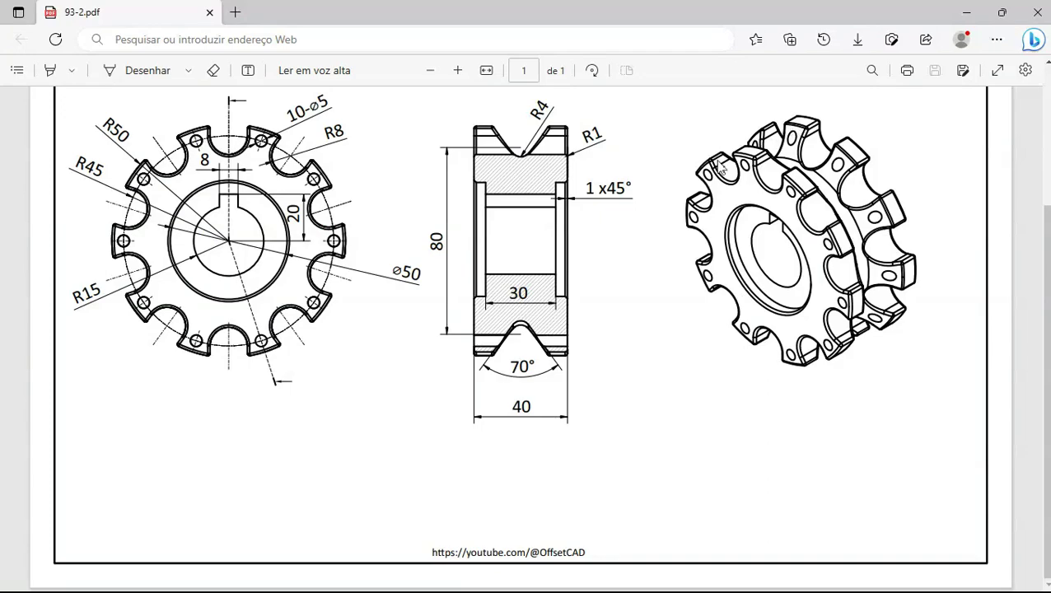
key("alt+Tab")
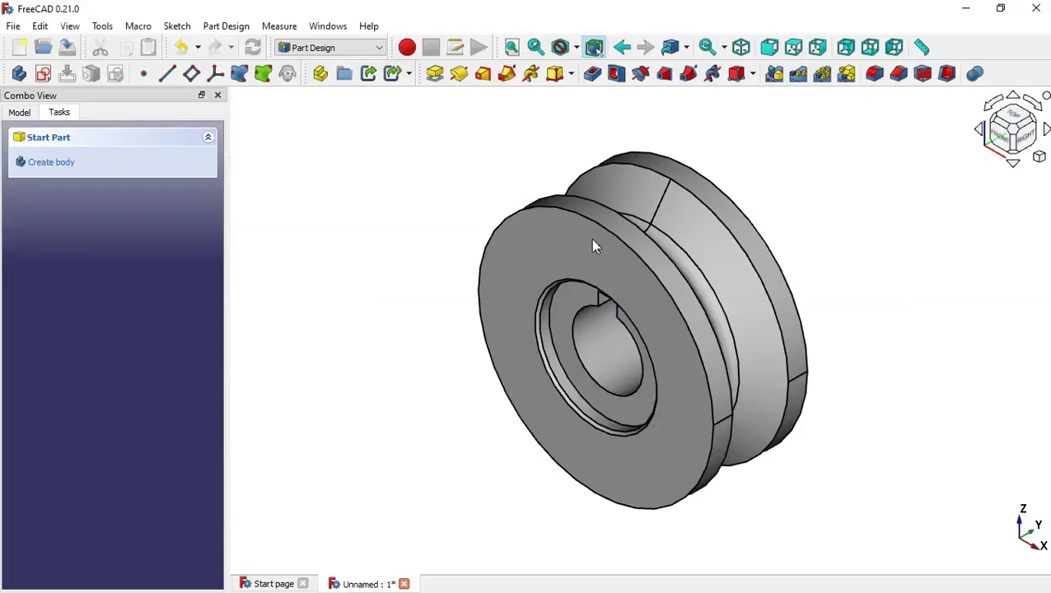
left_click(650, 251)
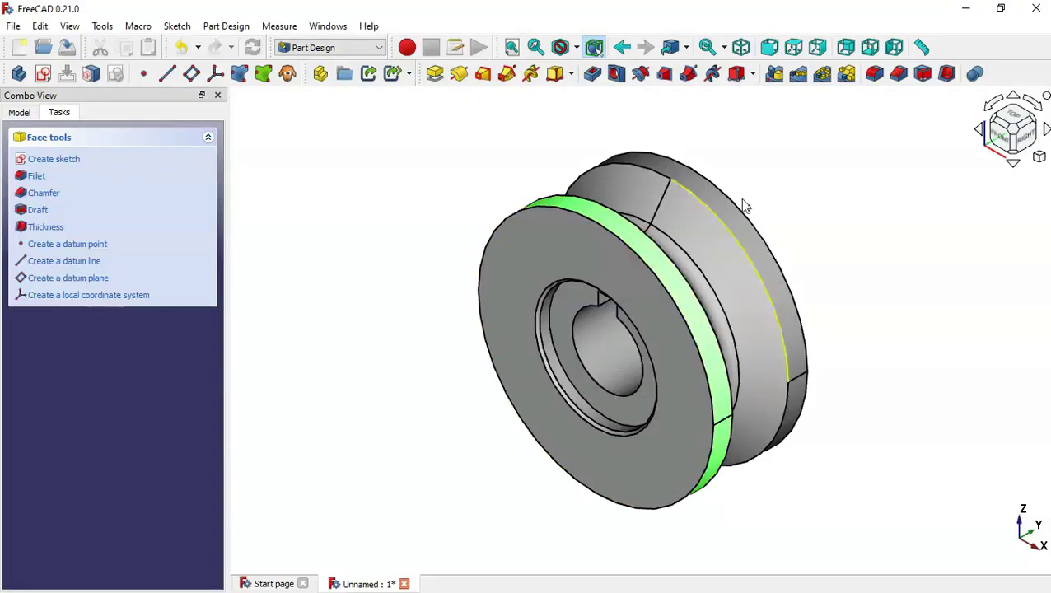
left_click(735, 230, "ctrl")
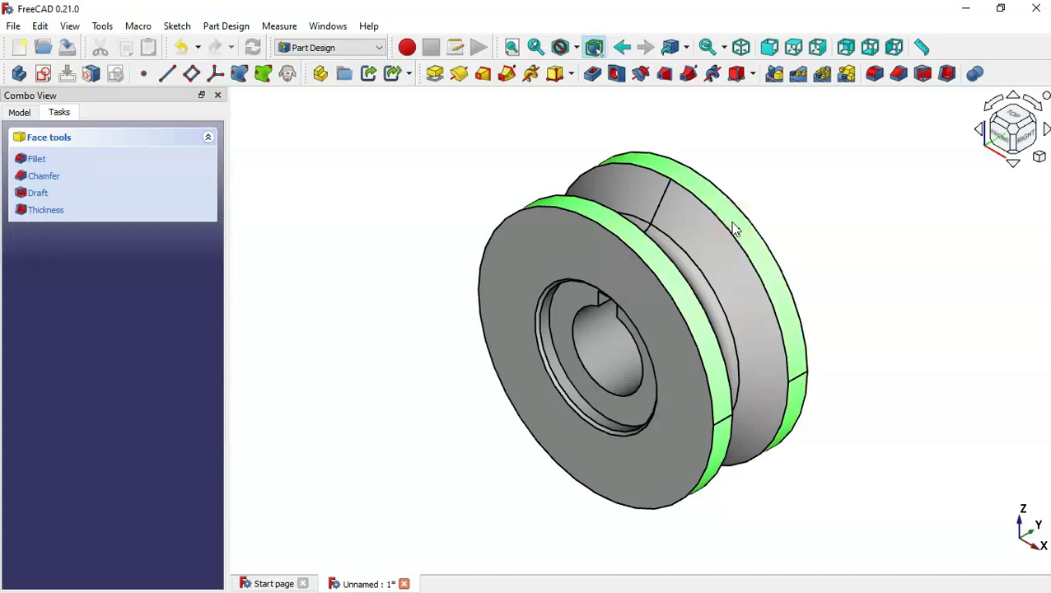
left_click(874, 74)
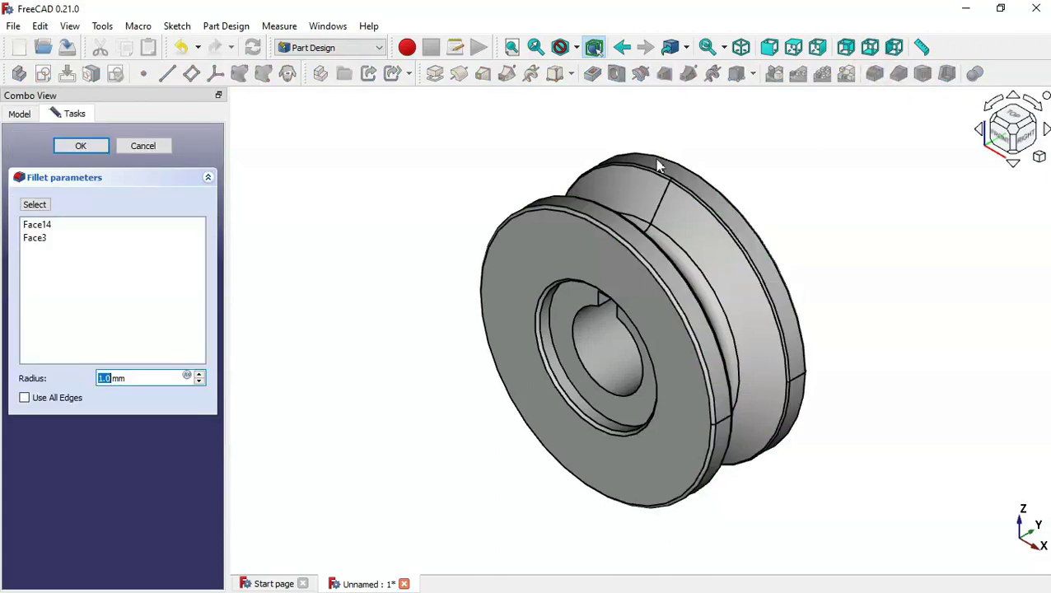
key("alt+Tab")
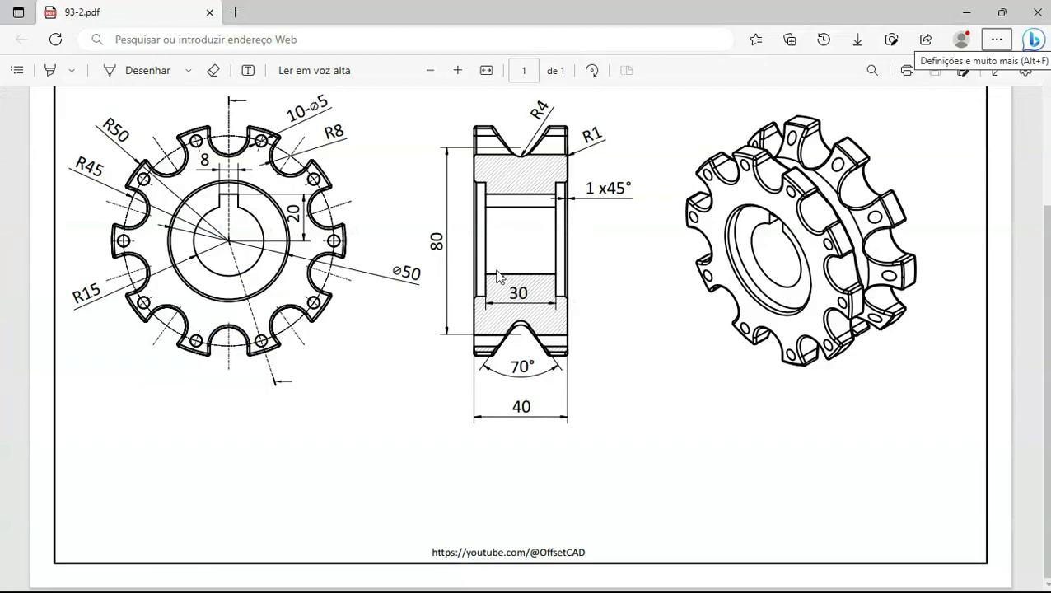
key("alt+Tab")
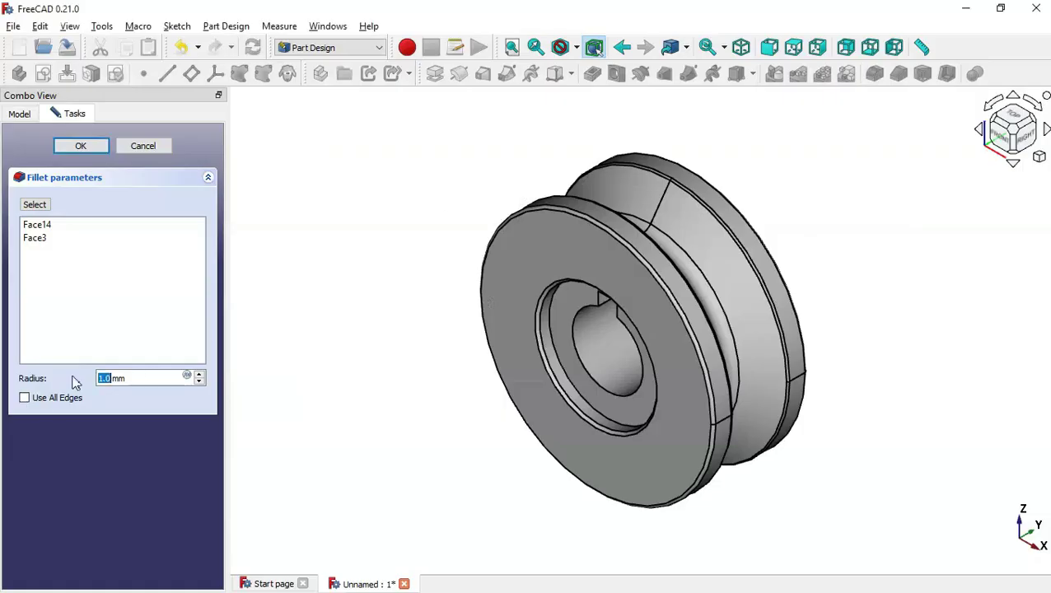
left_click(81, 146)
left_click(420, 380)
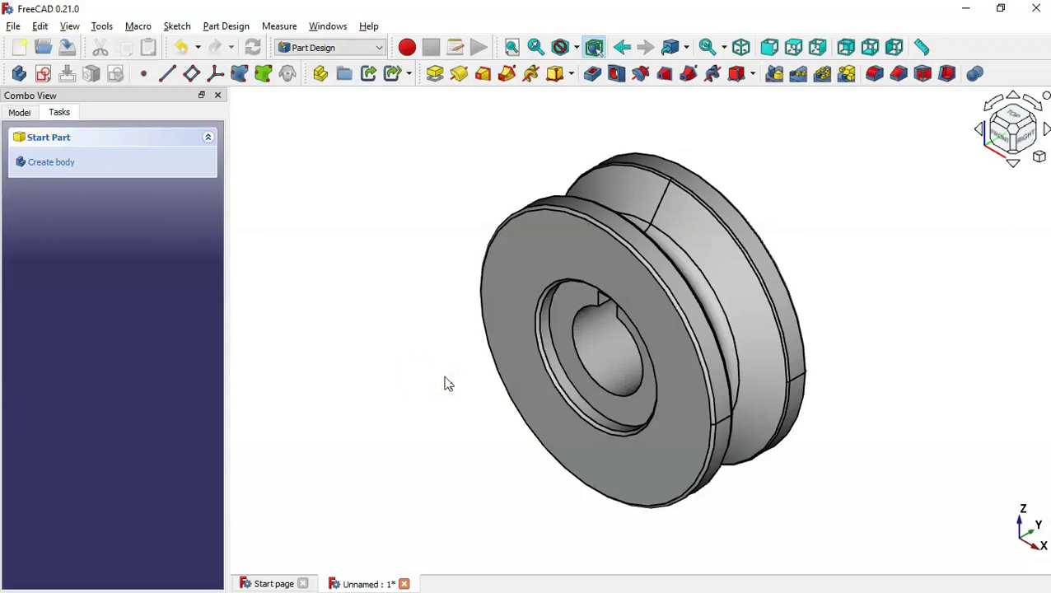
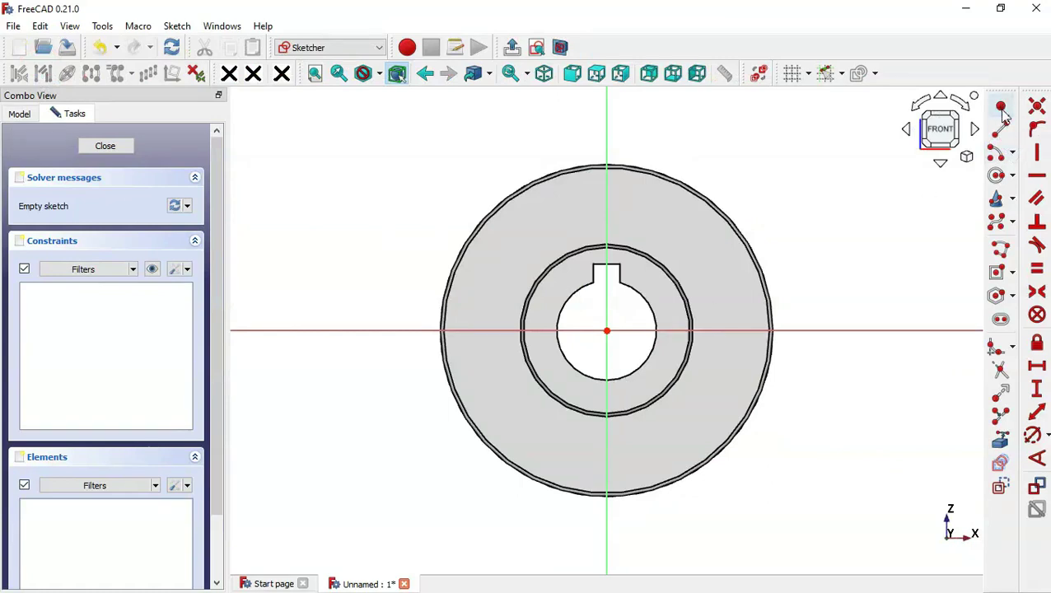
Draw a circle centred on the horizontal axis just inside the wheel's outer edge and check the hole and notch dimensions in the PDF drawing.
left_click(997, 176)
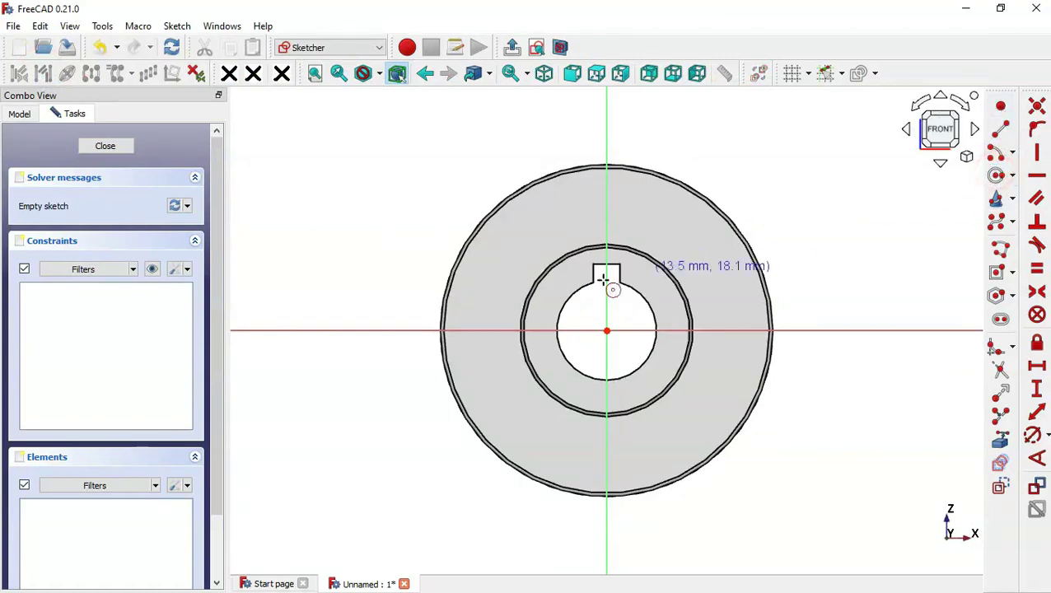
left_click(462, 329)
left_click(487, 366)
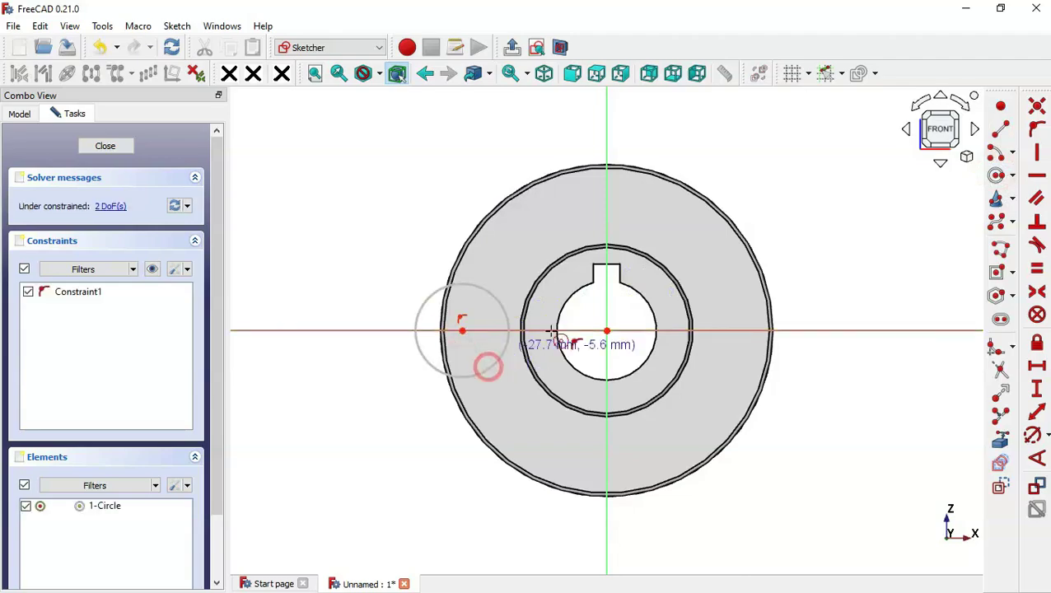
key("alt+Tab")
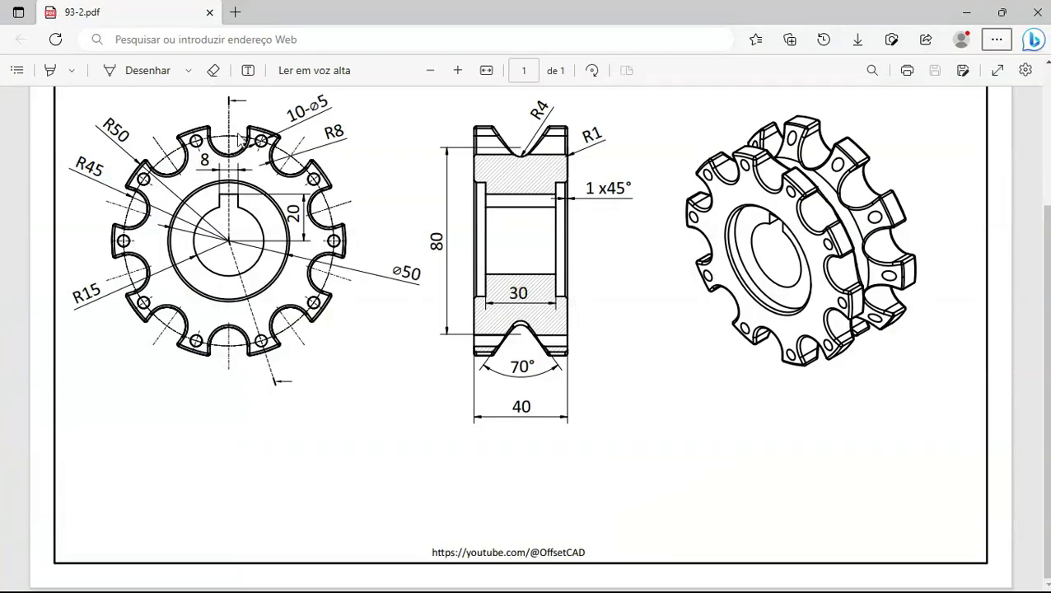
key("alt+Tab")
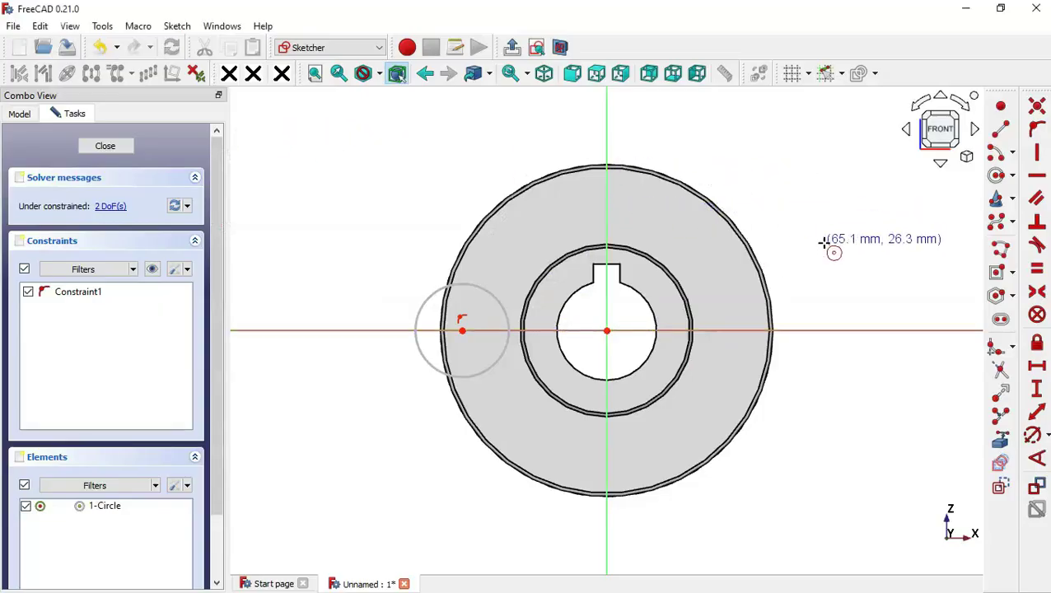
Draw a slot of about 9.7 mm radius along the vertical axis, from above the wheel down into its upper rim.
left_click(1002, 321)
scroll(672, 512, "down", 1)
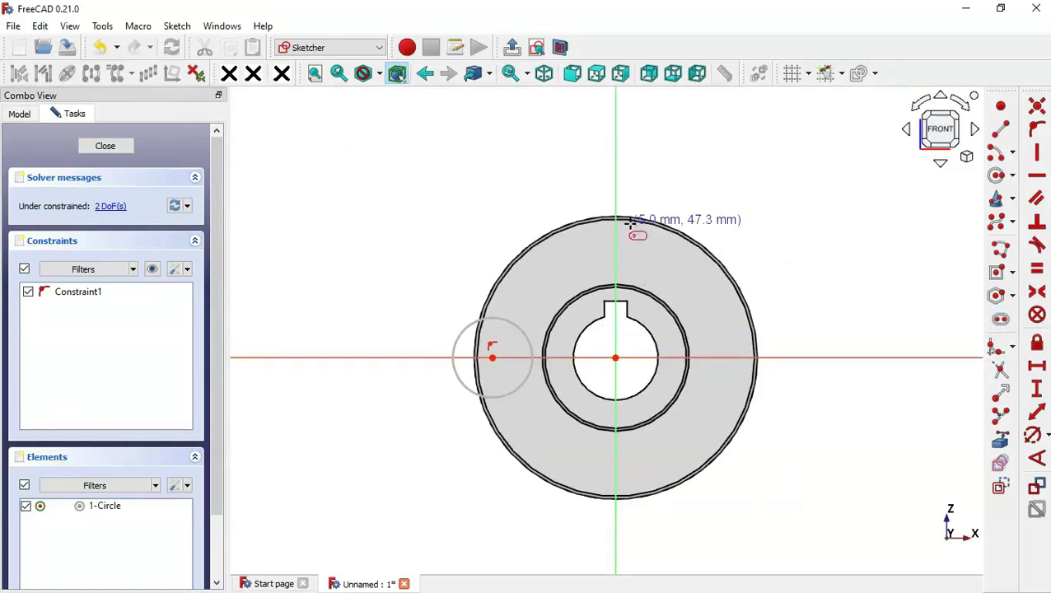
left_click(616, 143)
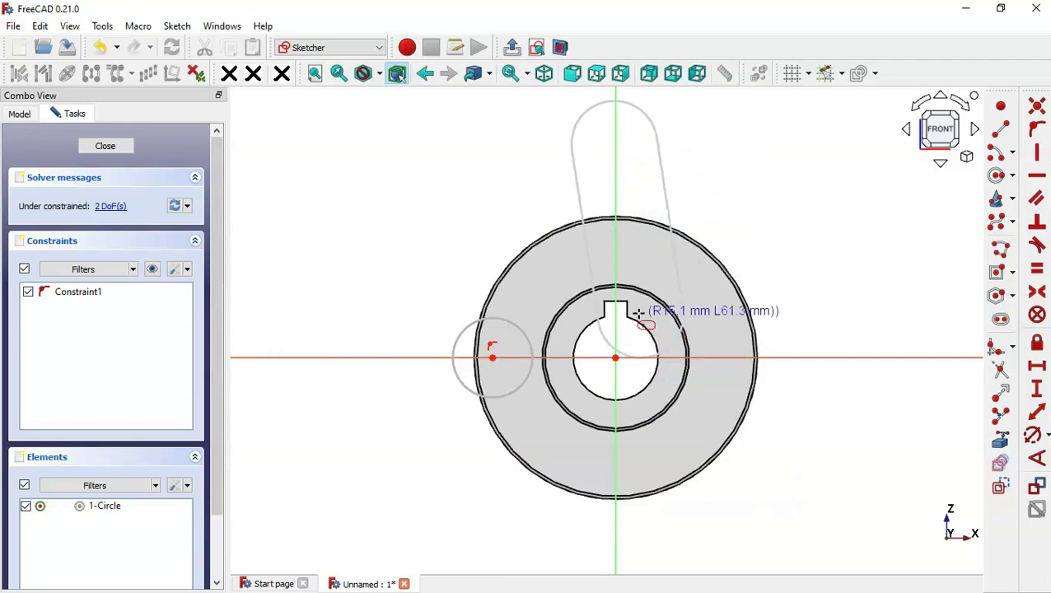
left_click(616, 256)
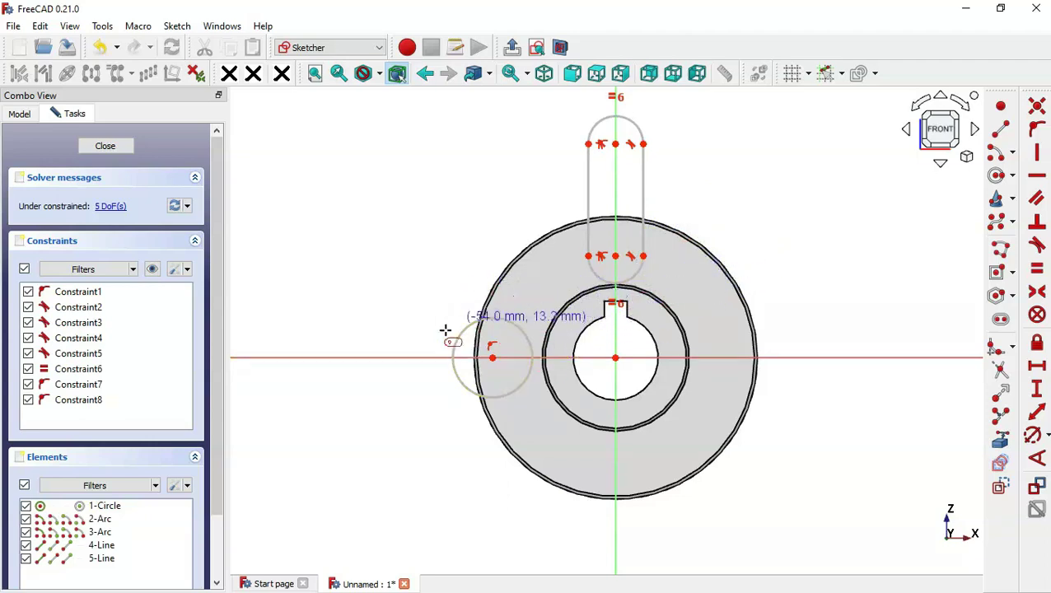
Constrain the slot's lower arc to a radius of 8 mm, checking the notch radius in the PDF drawing.
left_click(1034, 435)
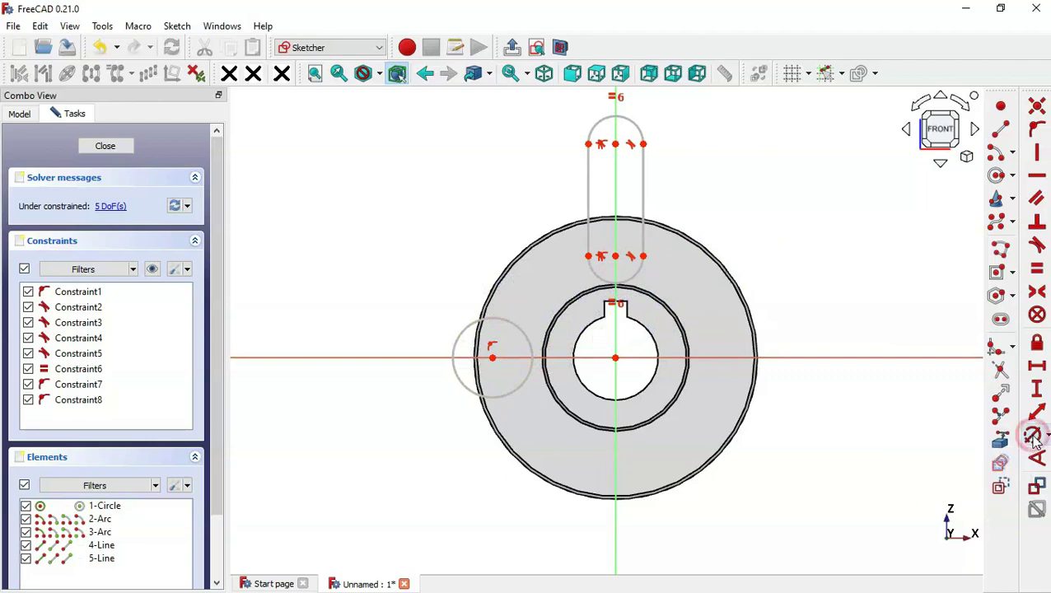
left_click(635, 272)
key("alt+Tab")
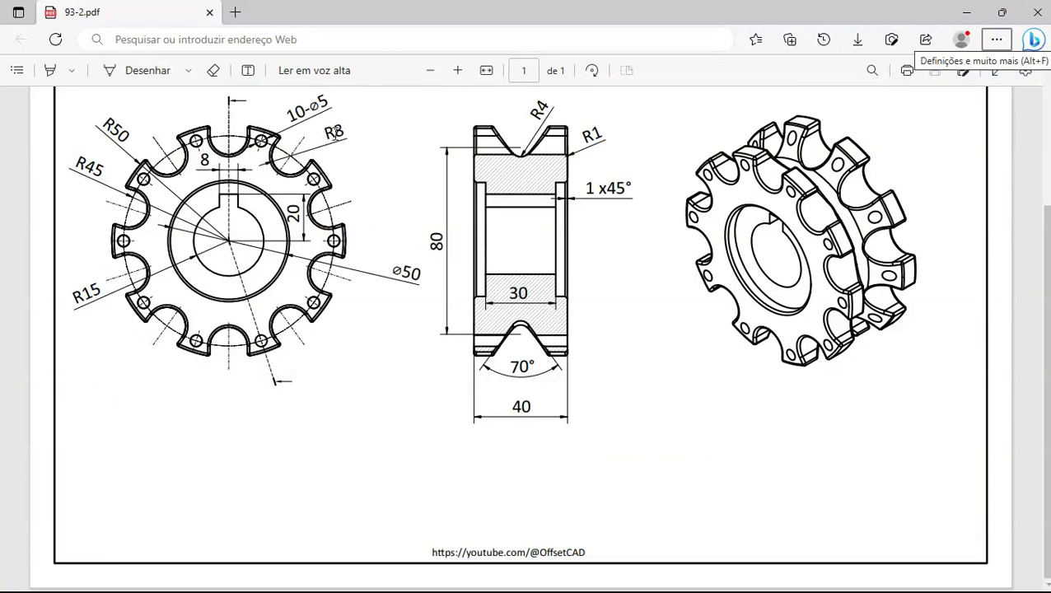
key("alt+Tab")
type("8")
key("Return")
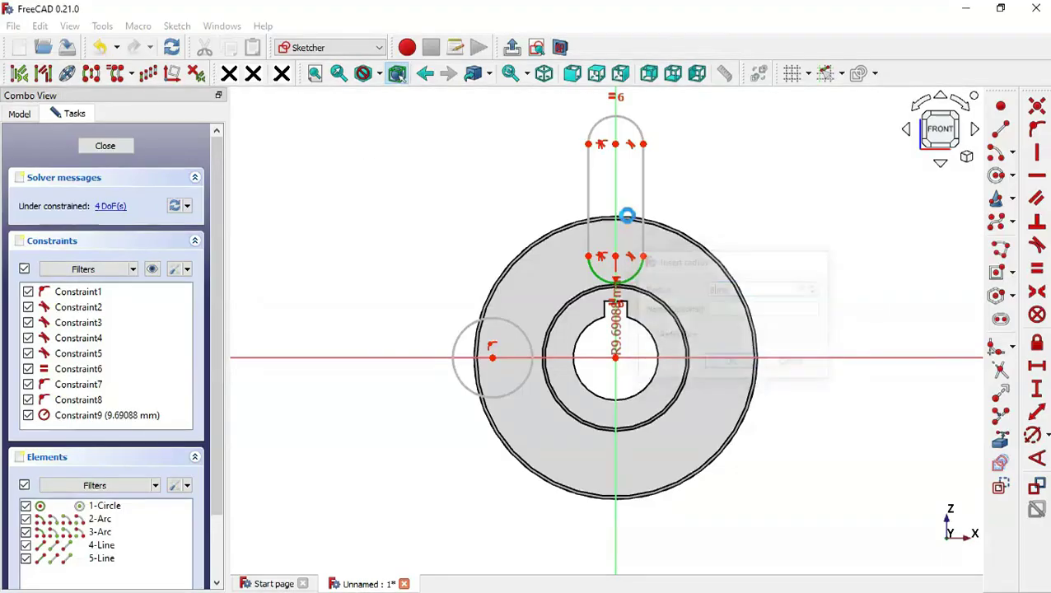
Check the hole size in the PDF drawing and constrain the circle on the horizontal axis to a 5 mm diameter.
key("alt+Tab")
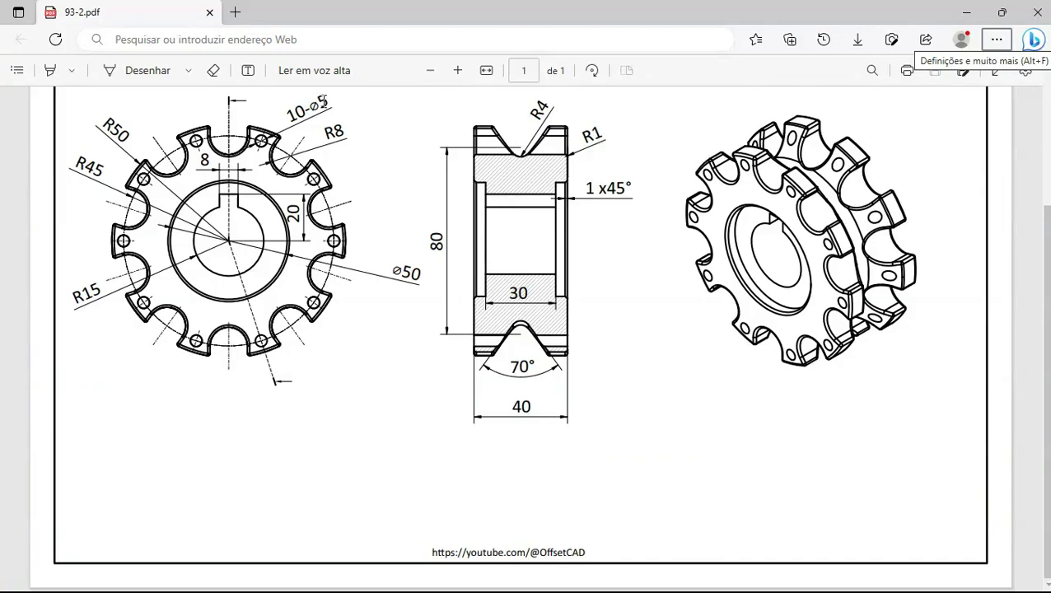
scroll(323, 101, "up", 3)
key("alt+Tab")
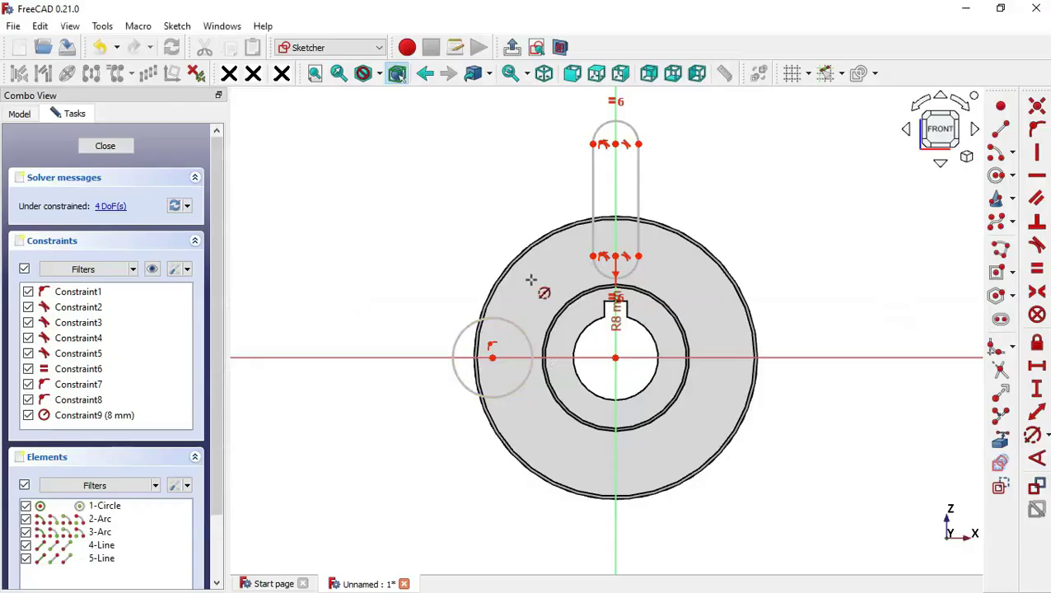
left_click(512, 326)
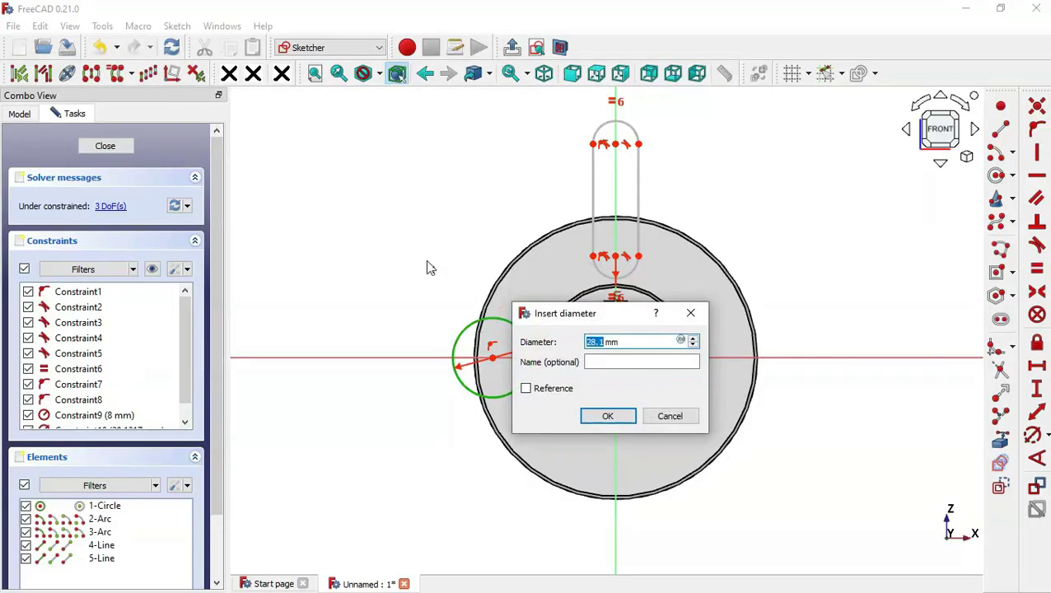
type("5")
key("Return")
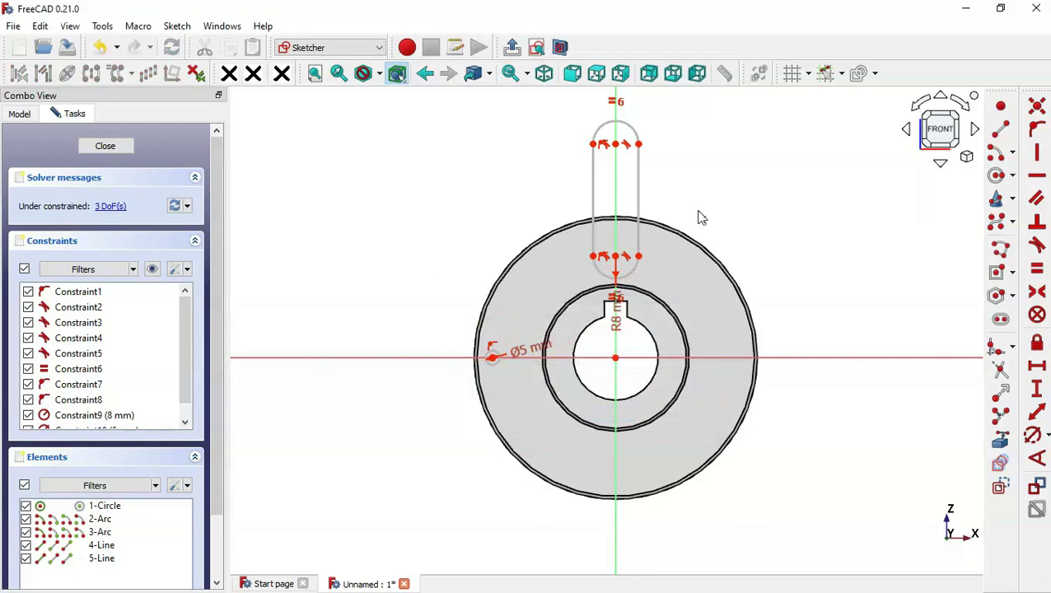
Look up the pitch radius in the PDF drawing and set the slot's lower arc centre 45 mm from the origin.
key("c")
key("alt+Tab")
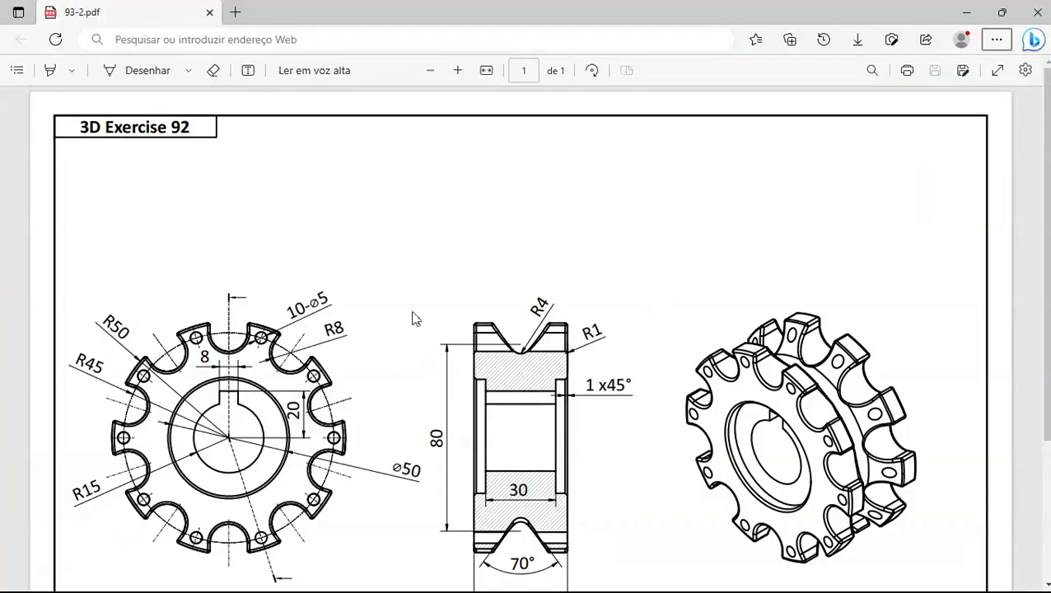
scroll(394, 354, "down", 1)
scroll(394, 354, "down", 3)
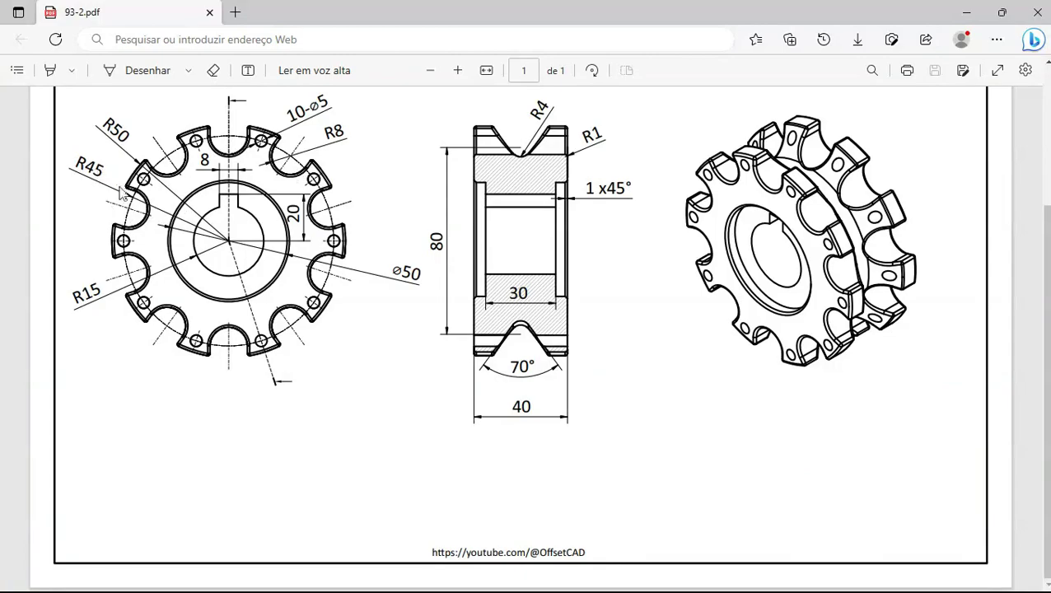
key("alt+Tab")
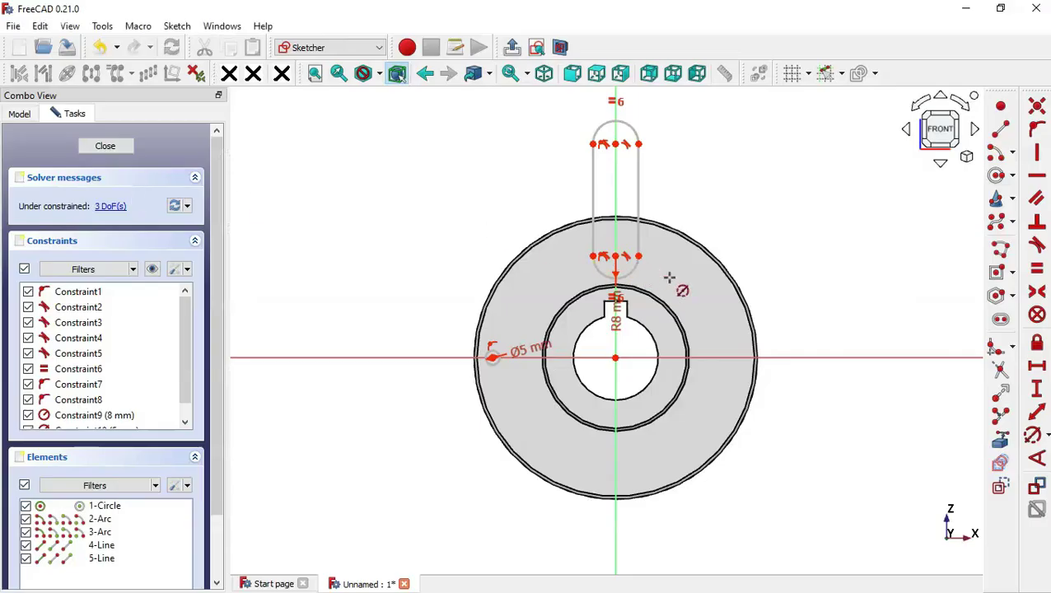
left_click(1036, 411)
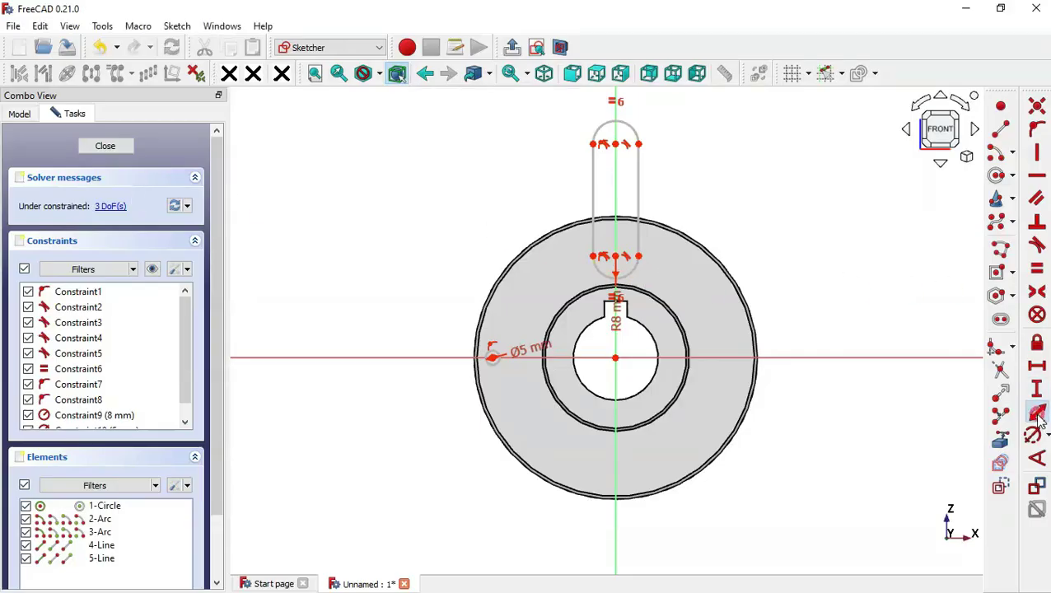
left_click(615, 357)
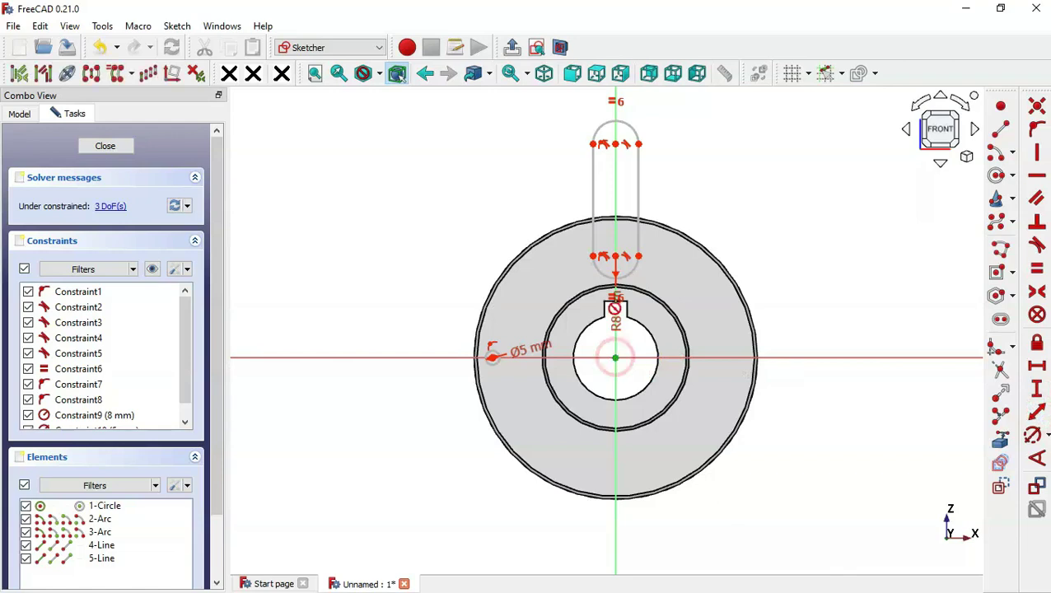
left_click(616, 256)
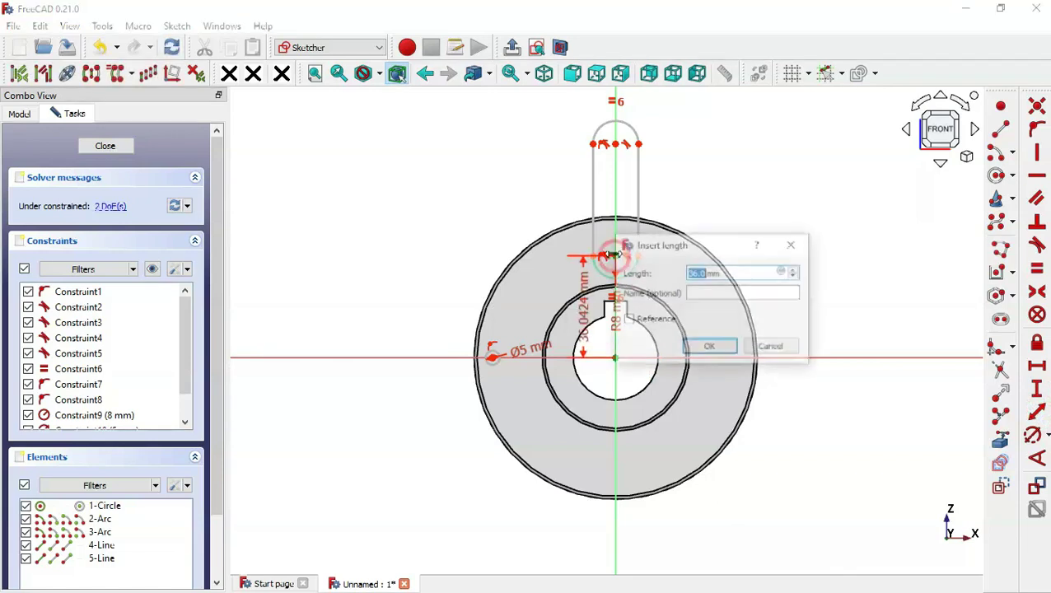
key("Return")
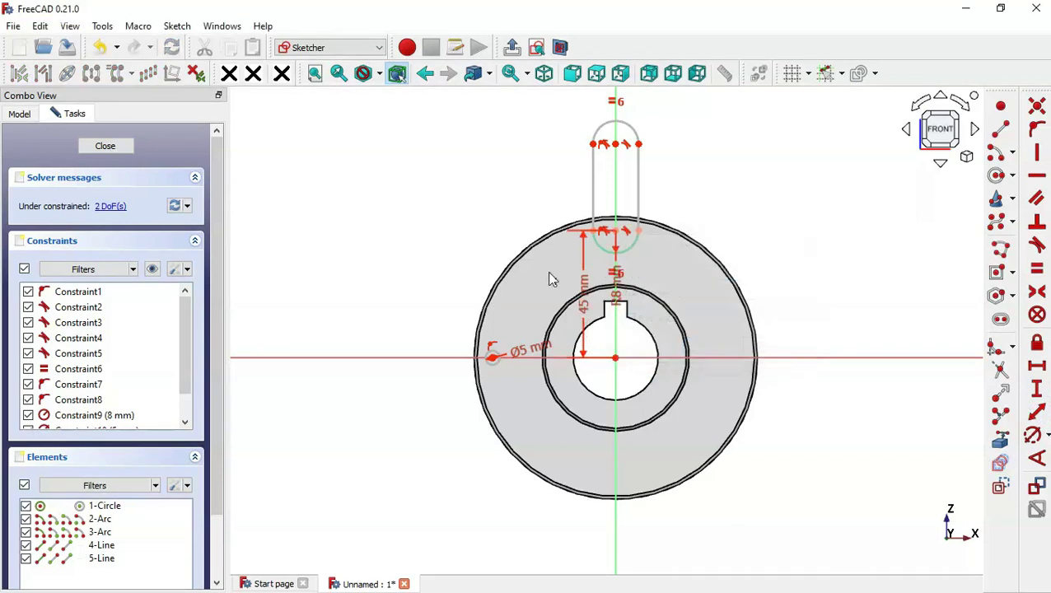
Set the small circle's centre 45 mm from the origin, checking the pitch radius in the PDF drawing.
left_click(492, 357)
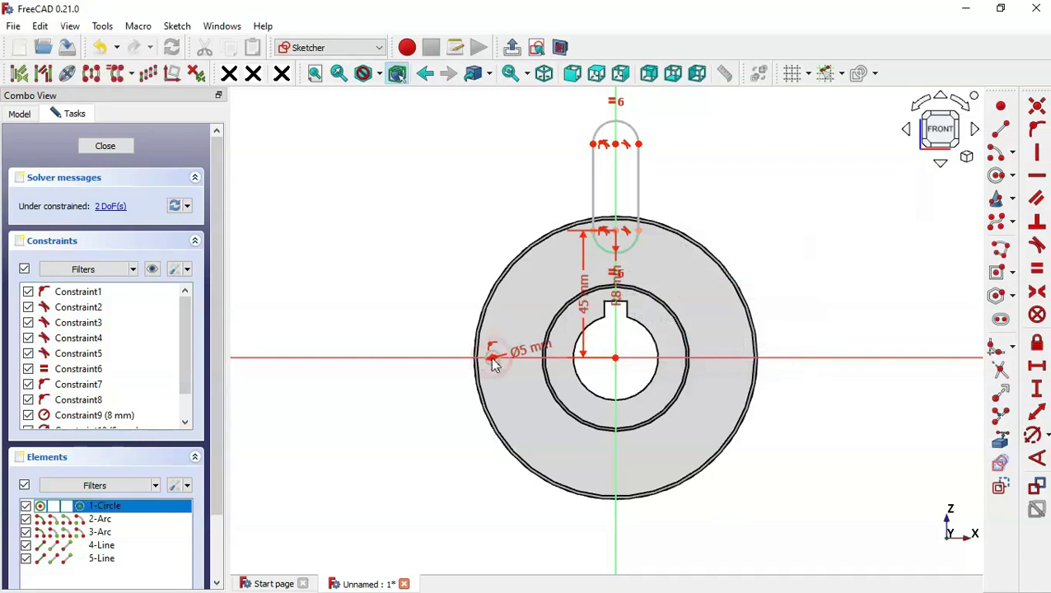
left_click(617, 355)
key("alt+Tab")
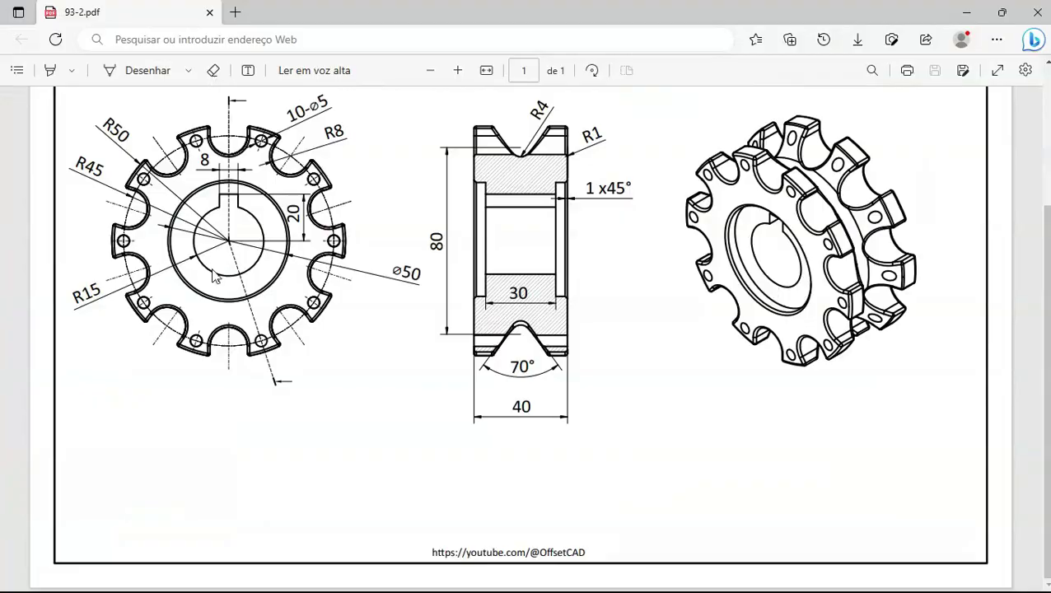
key("alt+Tab")
type("45")
key("Return")
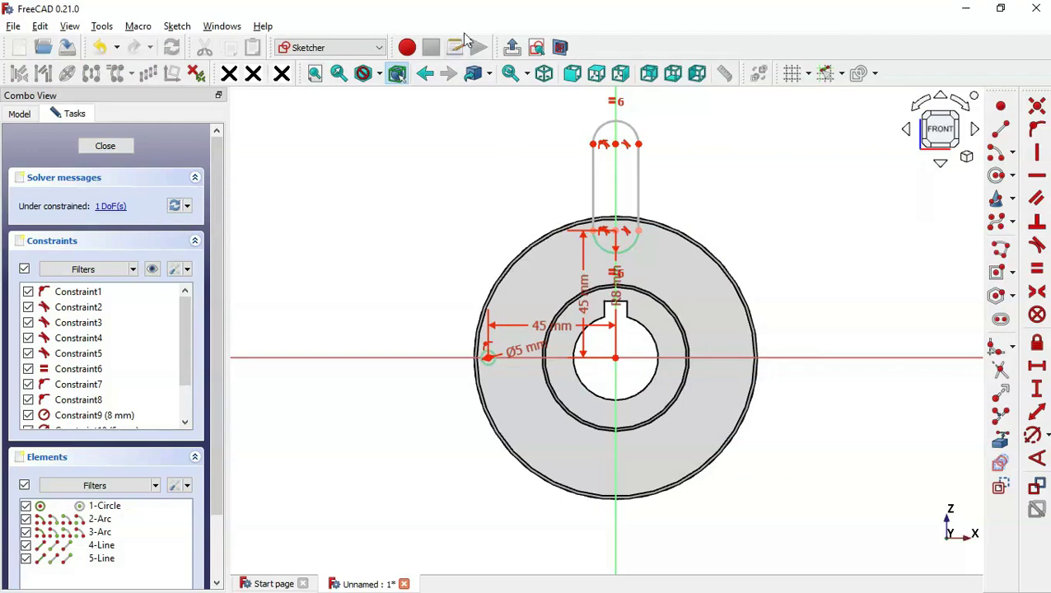
Close the sketch, cut the notch and hole with a Pocket of type Through all, and inspect the cut.
left_click(512, 47)
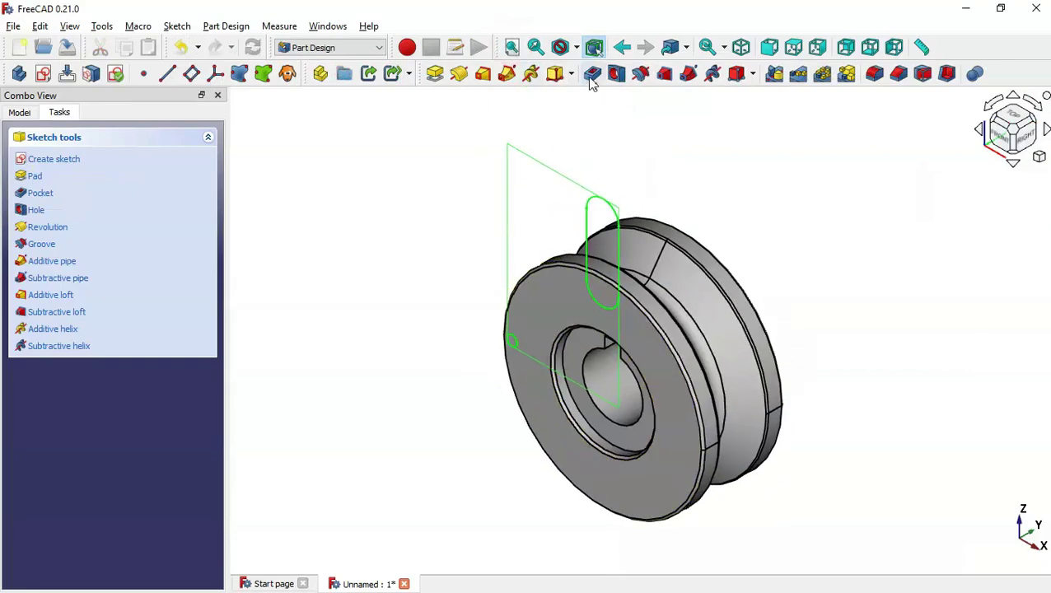
left_click(593, 74)
left_click(163, 205)
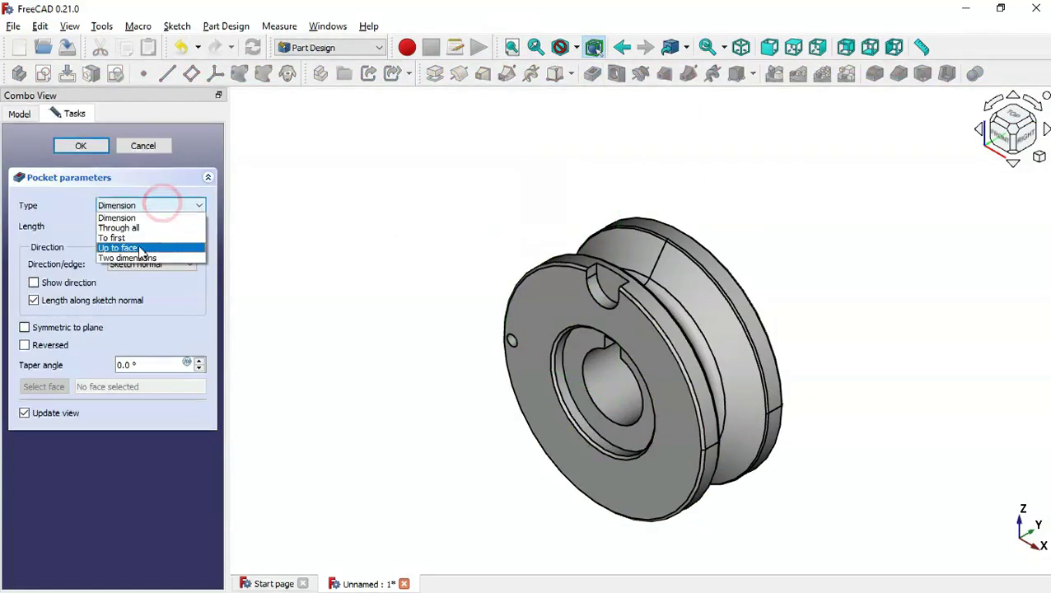
left_click(164, 229)
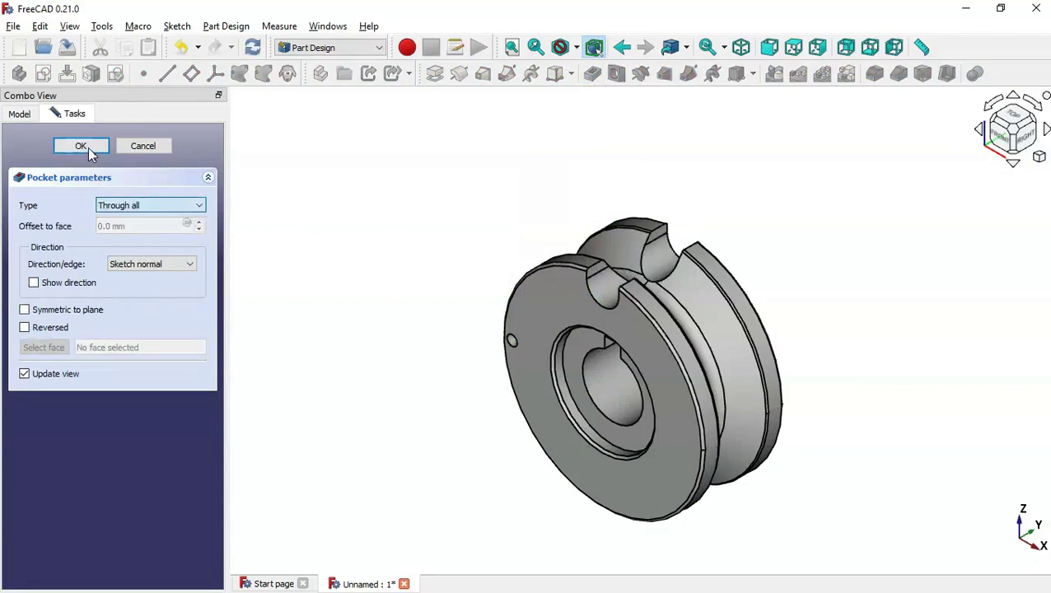
left_click(86, 147)
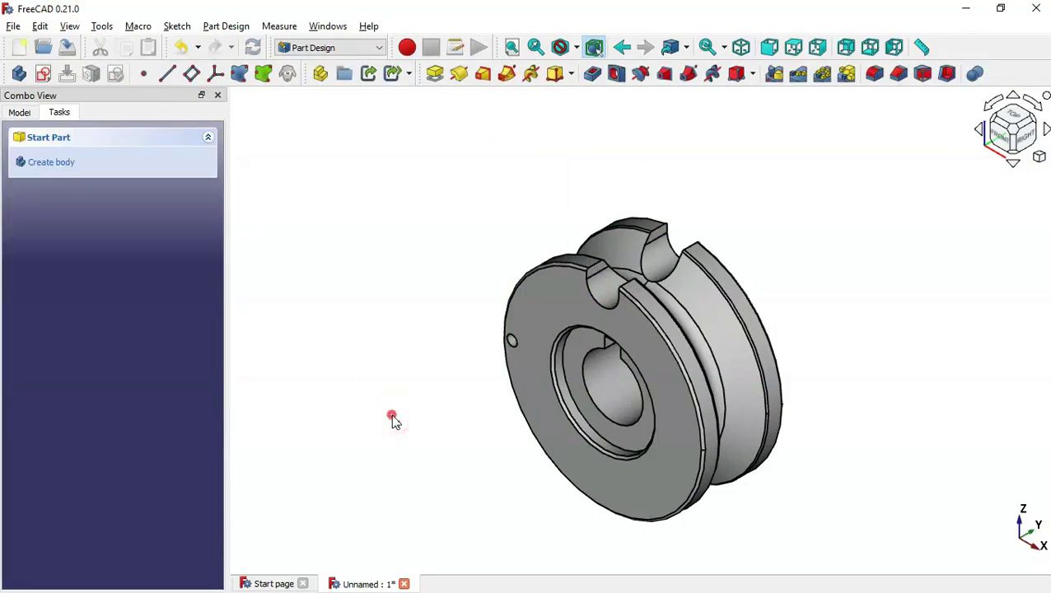
middle_click_drag(392, 420, 508, 465)
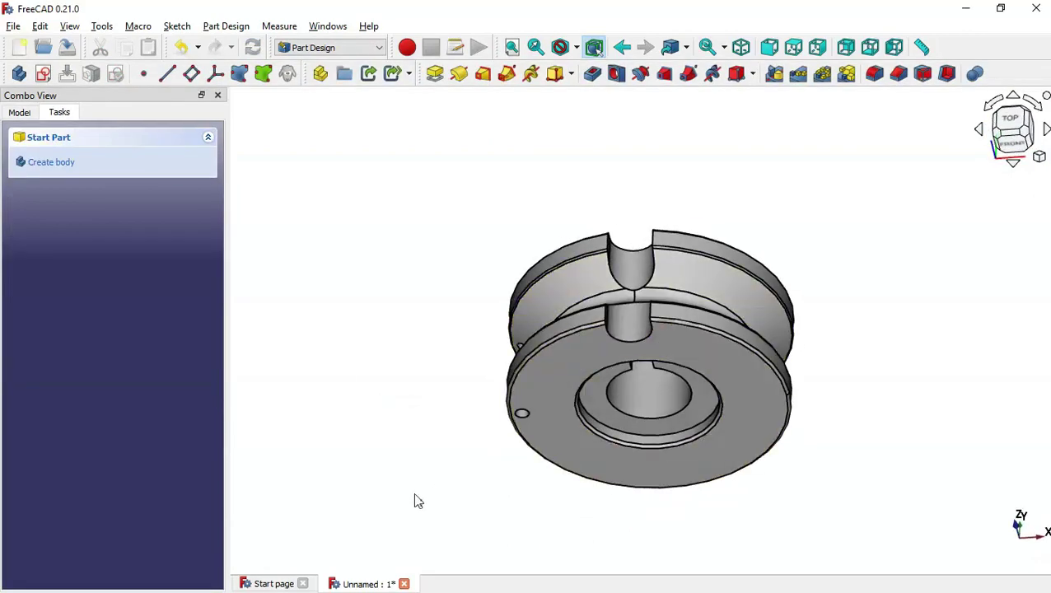
middle_click_drag(415, 500, 533, 401)
middle_click_drag(440, 398, 738, 328)
Polar-pattern the notch and hole pocket around the normal sketch axis with 10 occurrences over 360°, checking the count in the PDF drawing.
key("alt+Tab")
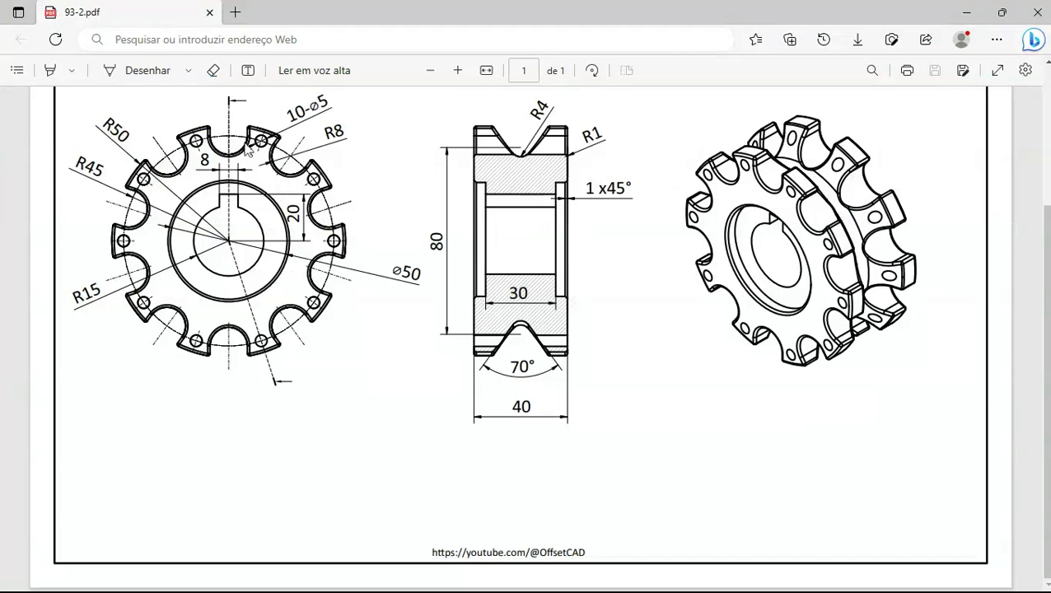
key("alt+Tab")
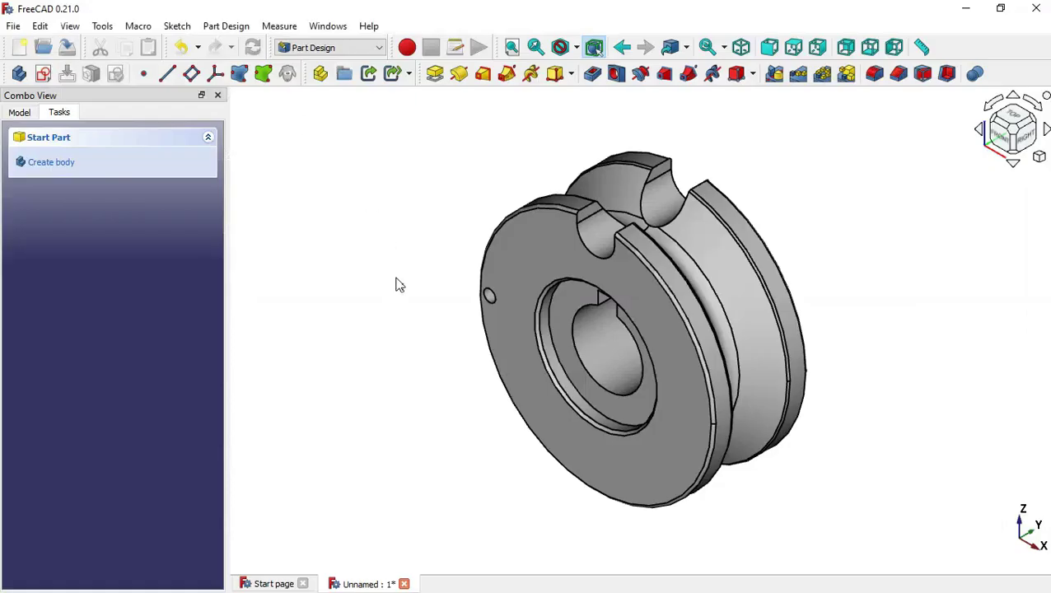
left_click(19, 112)
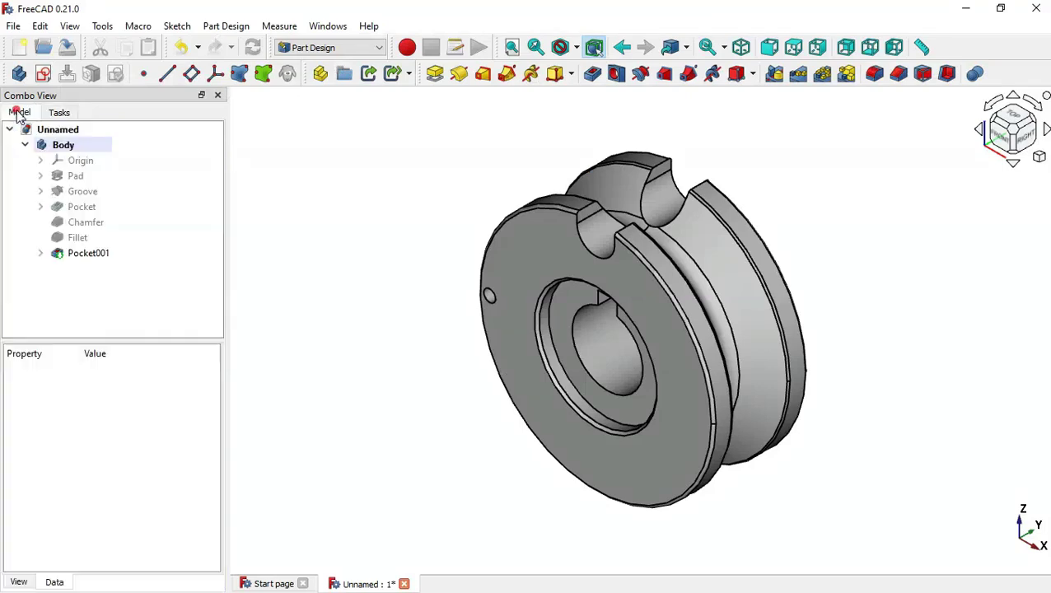
left_click(106, 257)
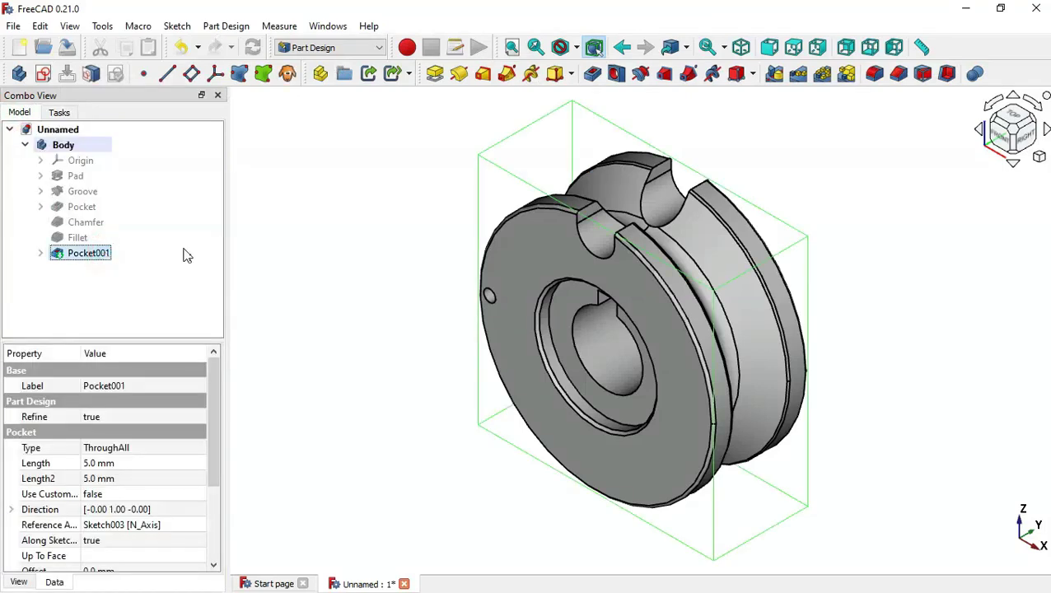
left_click(826, 74)
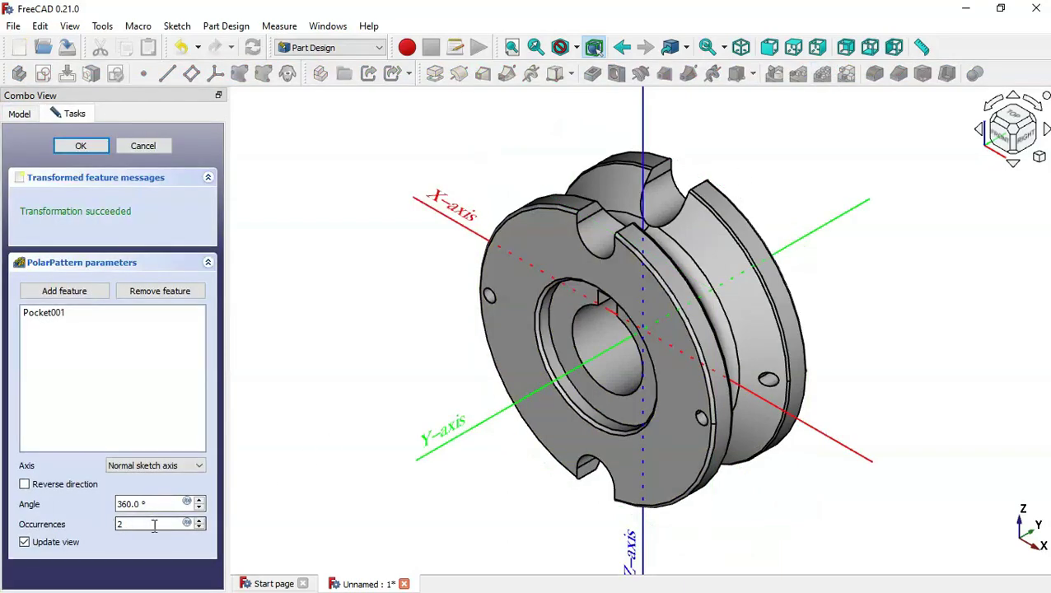
key("alt+Tab")
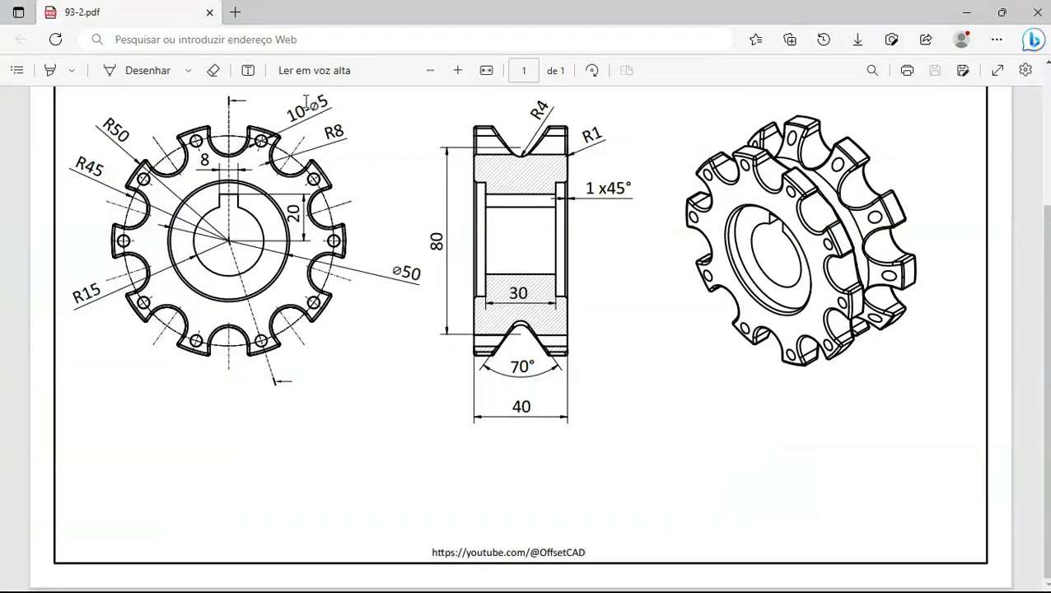
key("alt+Tab")
double_click(151, 524)
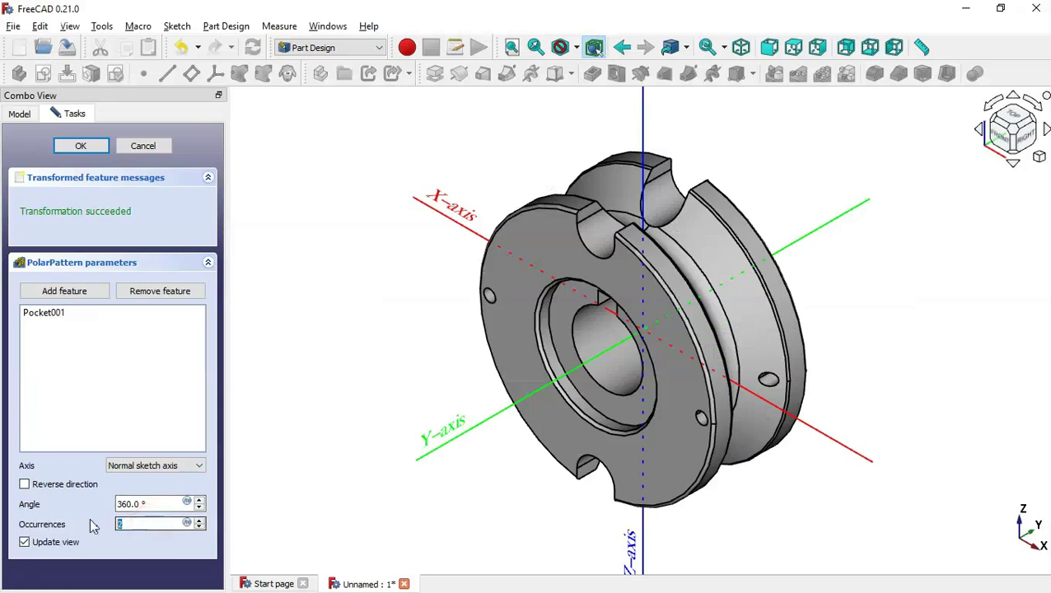
type("10")
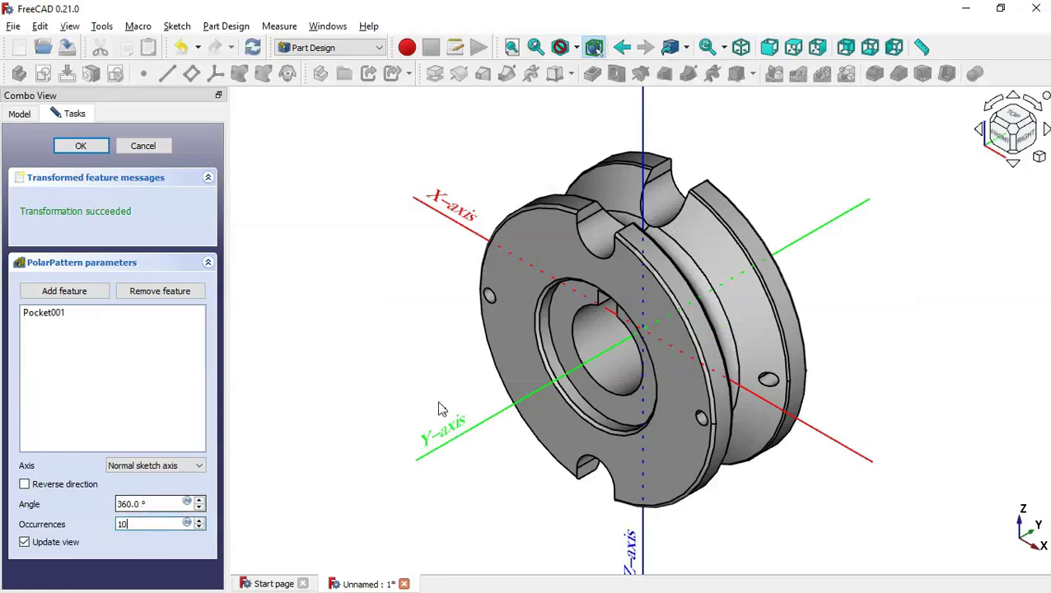
middle_click_drag(317, 436, 337, 429)
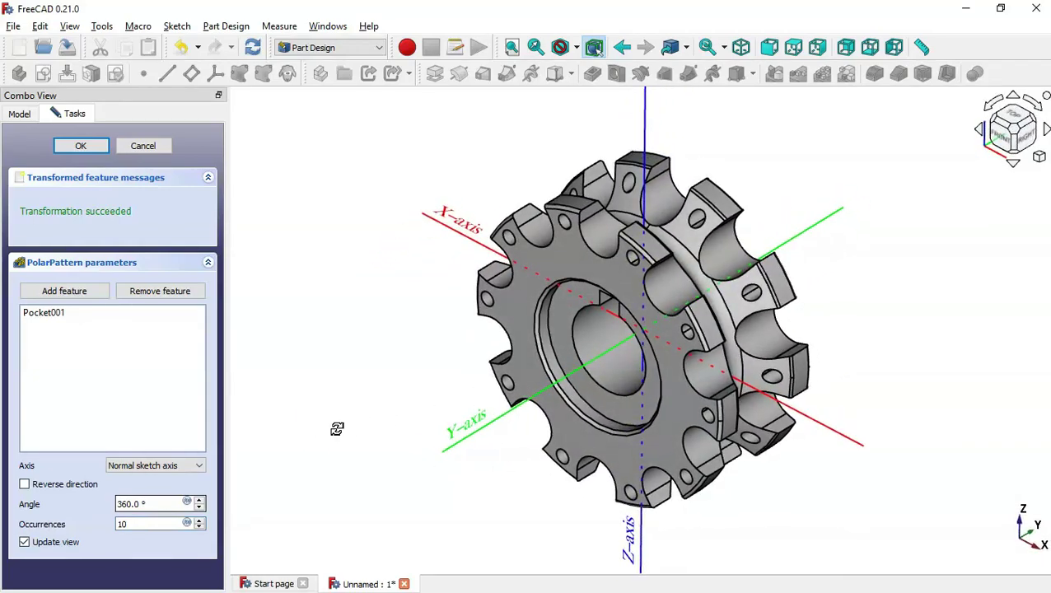
left_click(82, 147)
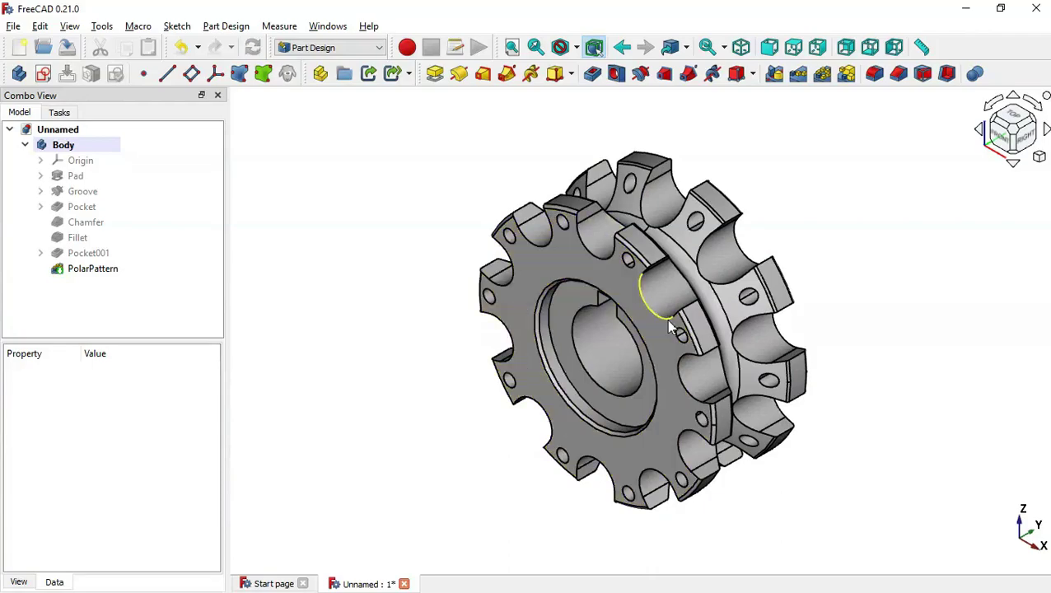
Look up the notch edge radius in the PDF drawing and start a 1 mm Fillet on one front-face notch edge.
key("alt+Tab")
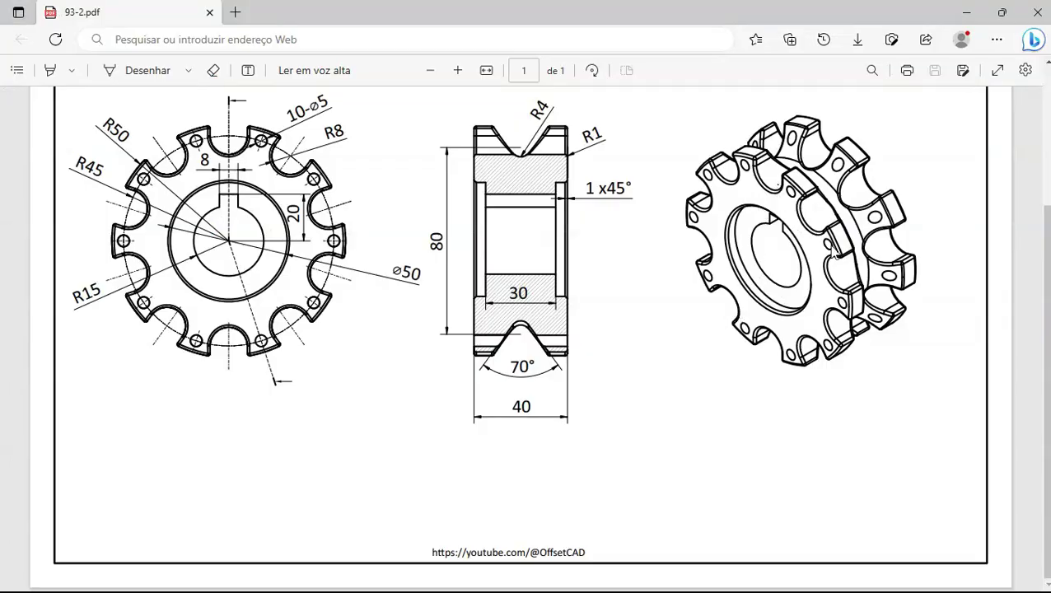
key("alt+Tab")
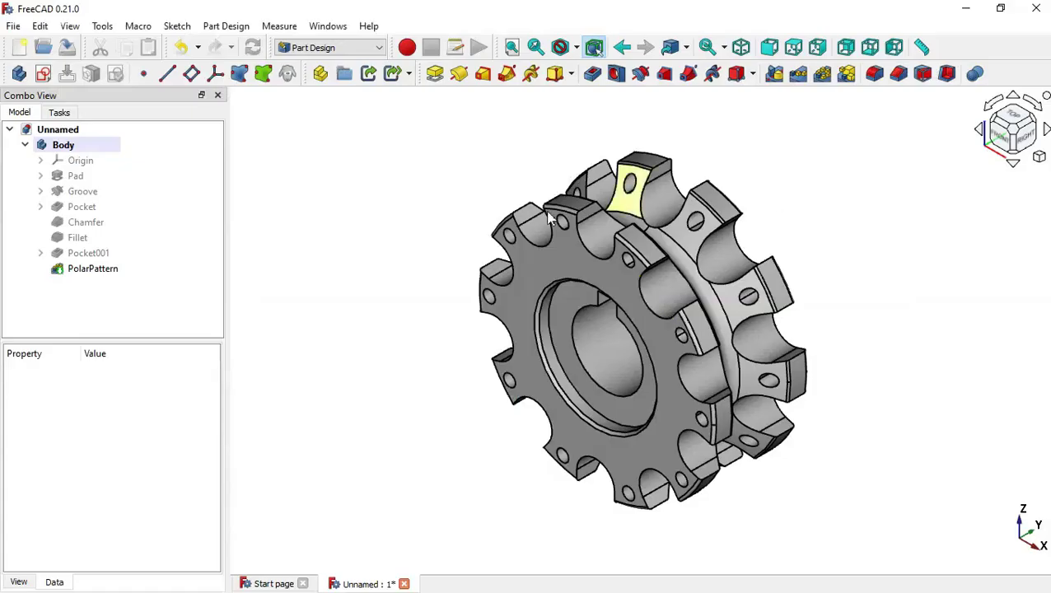
left_click(606, 258)
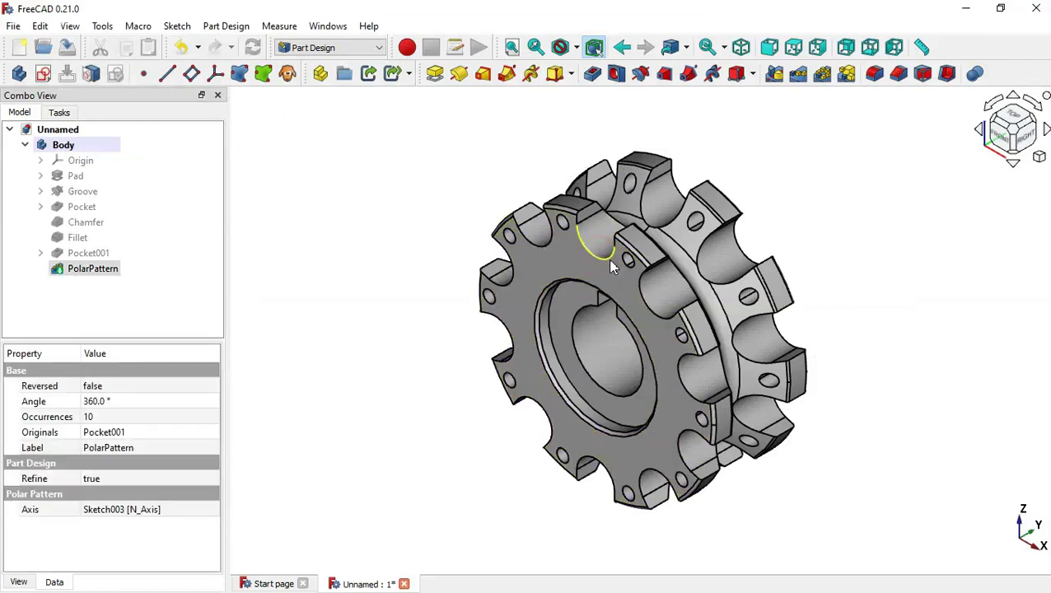
left_click(598, 260)
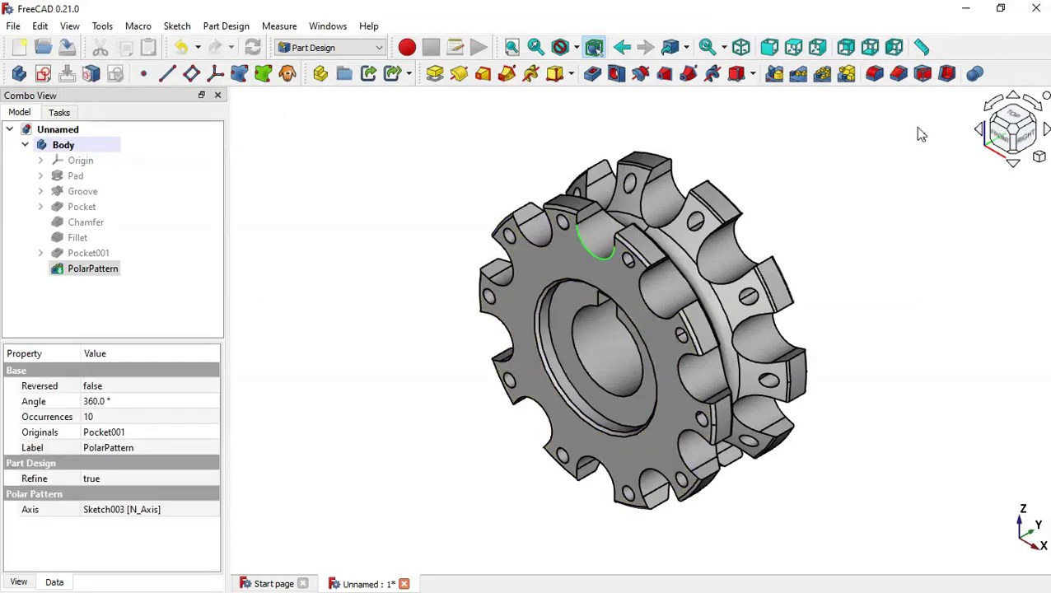
left_click(875, 73)
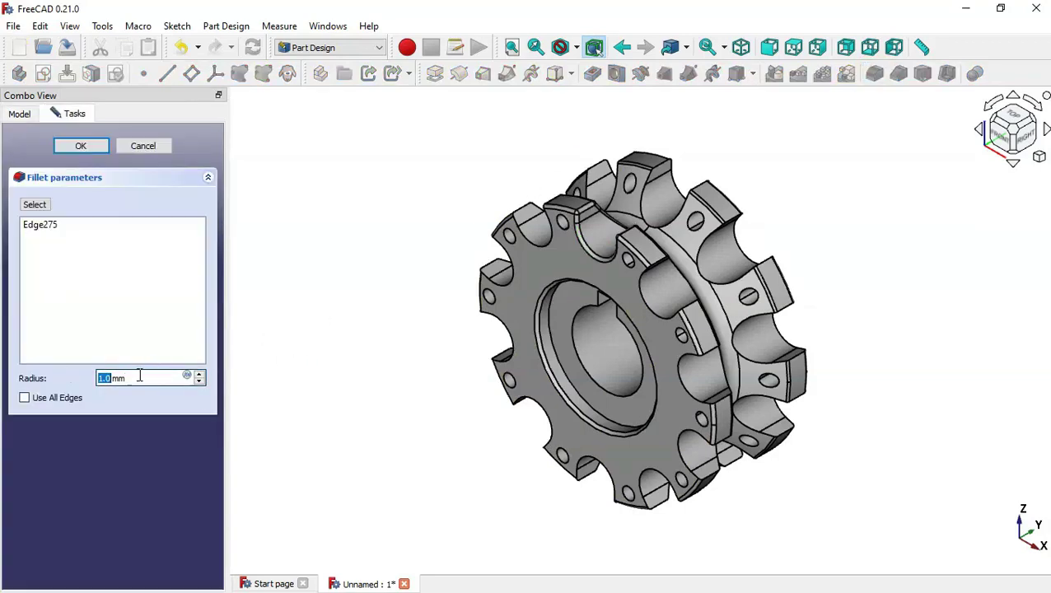
left_click(35, 204)
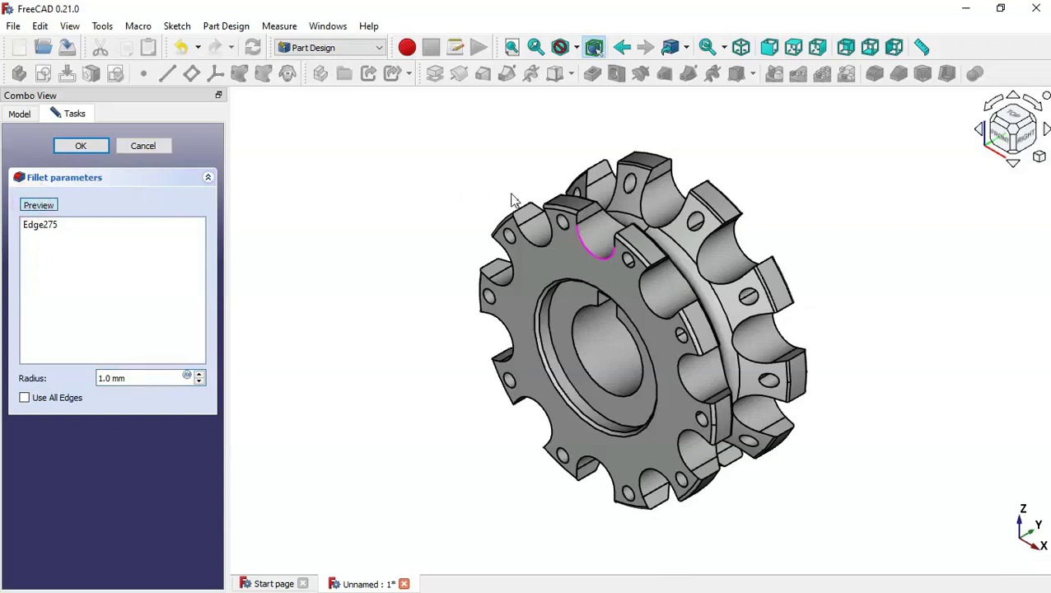
Add the remaining curved notch edges around the wheel's front face to the fillet selection.
left_click(659, 309)
left_click(682, 372)
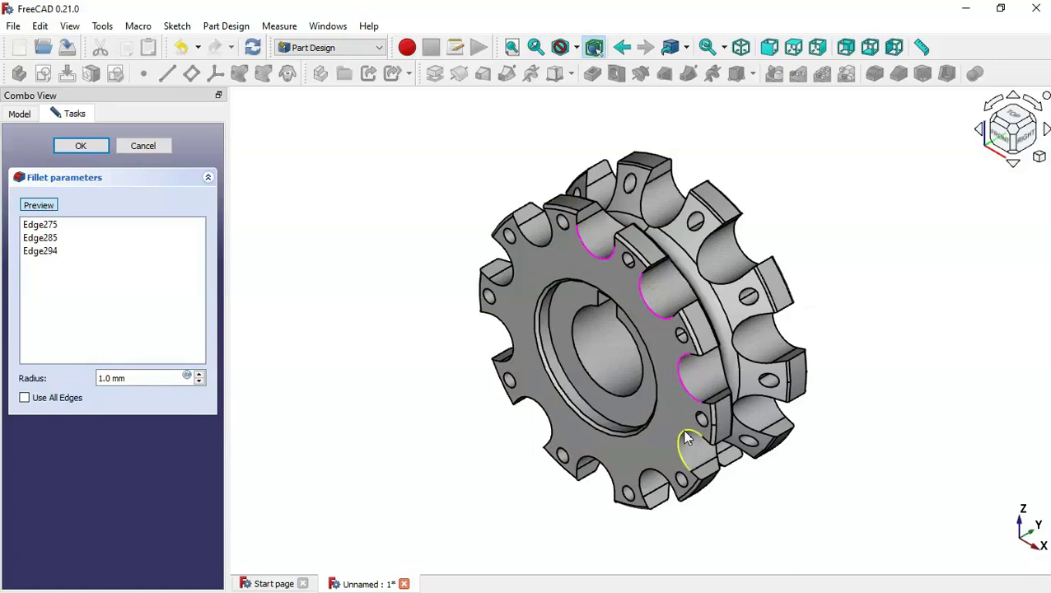
left_click(647, 466)
left_click(650, 479)
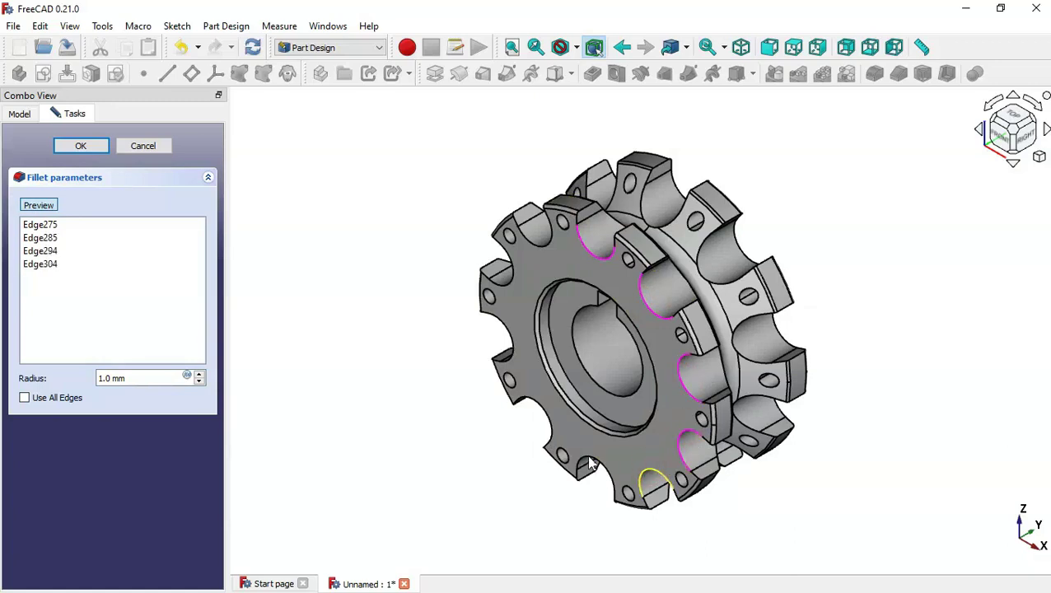
left_click(595, 471)
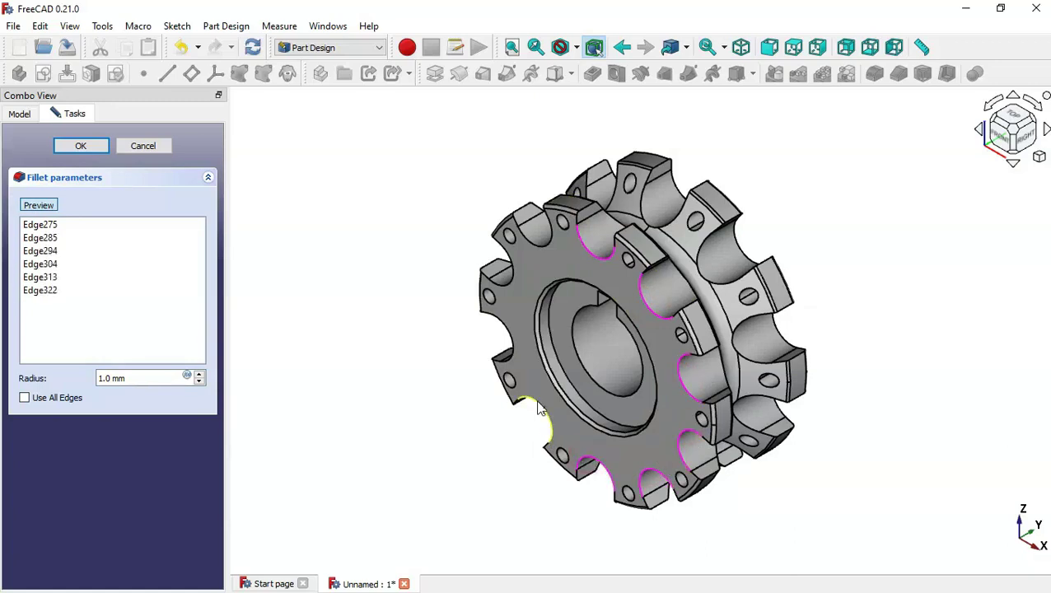
left_click(533, 415)
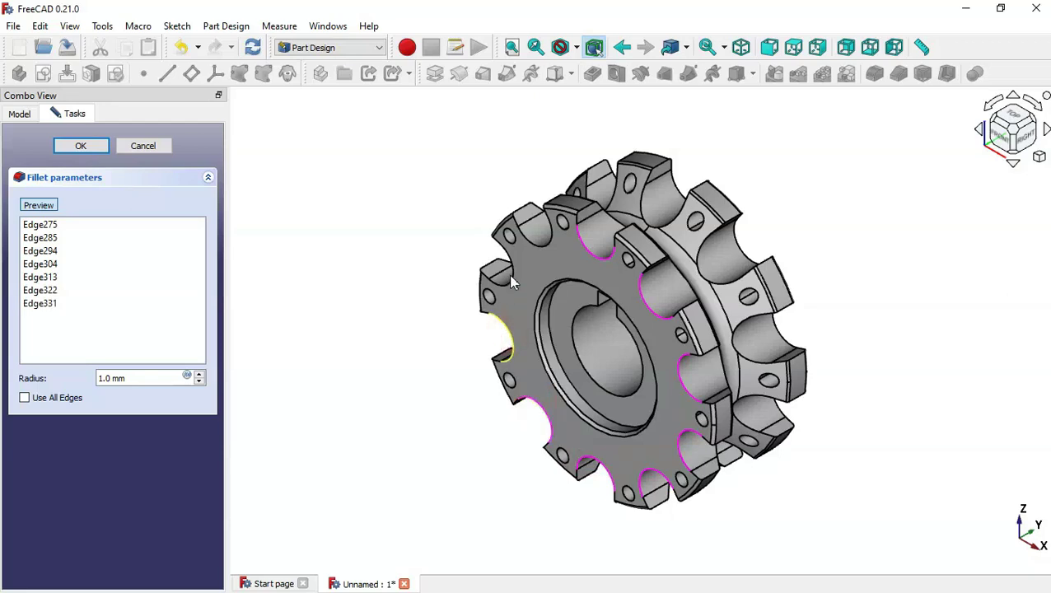
left_click(501, 336)
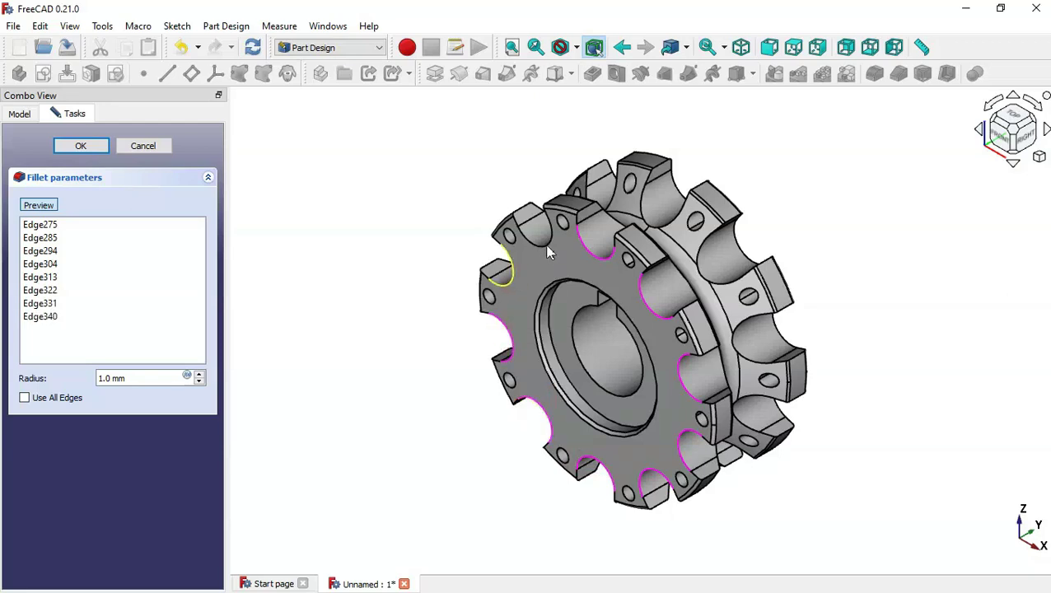
left_click(501, 267)
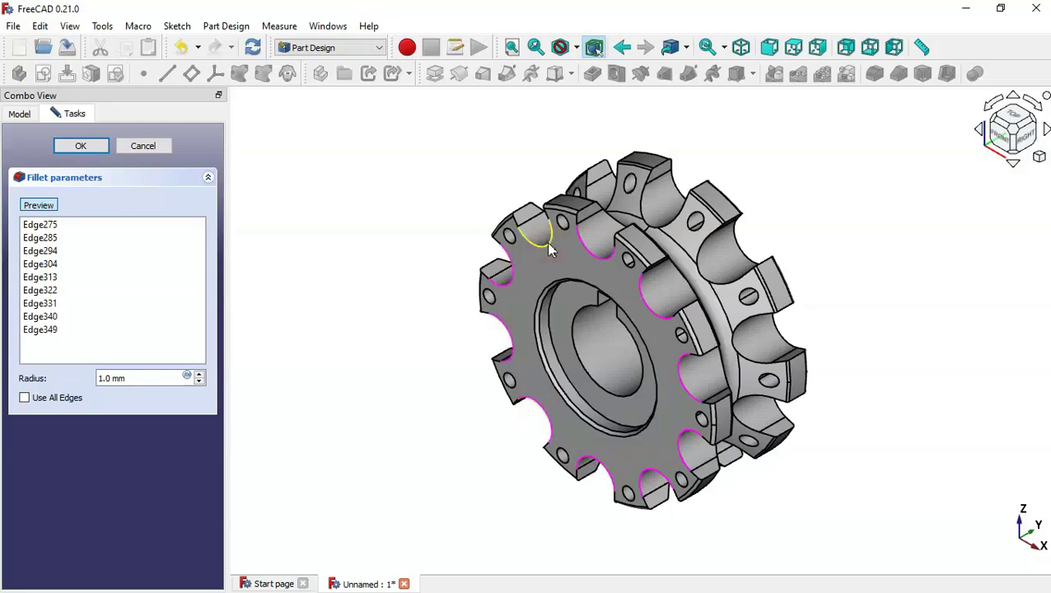
Add all the curved notch edges on the wheel's rear face to the selection and apply the 1 mm fillet.
middle_click_drag(835, 361, 574, 336)
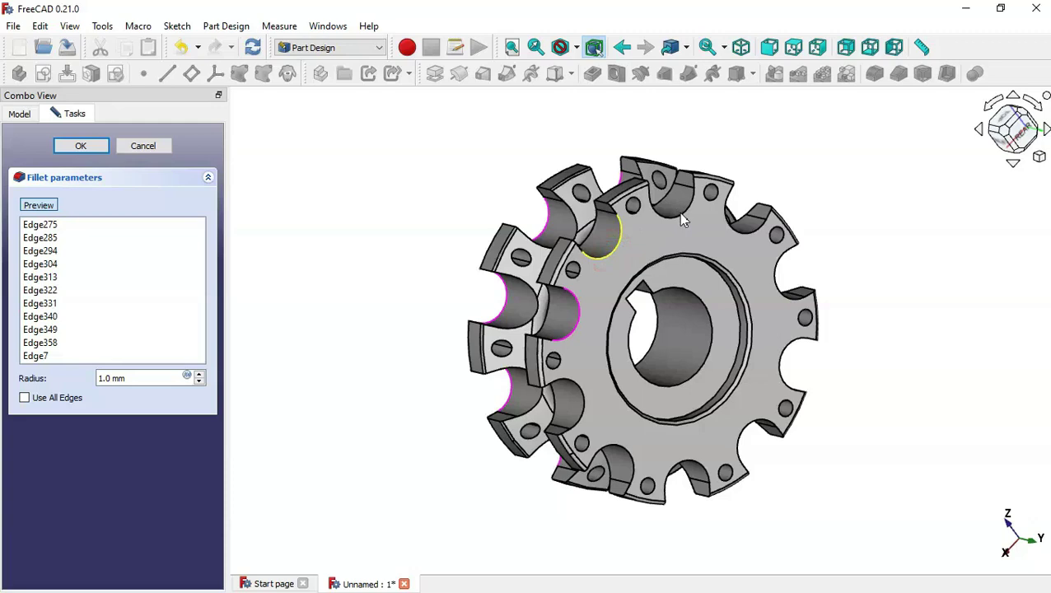
left_click(753, 231)
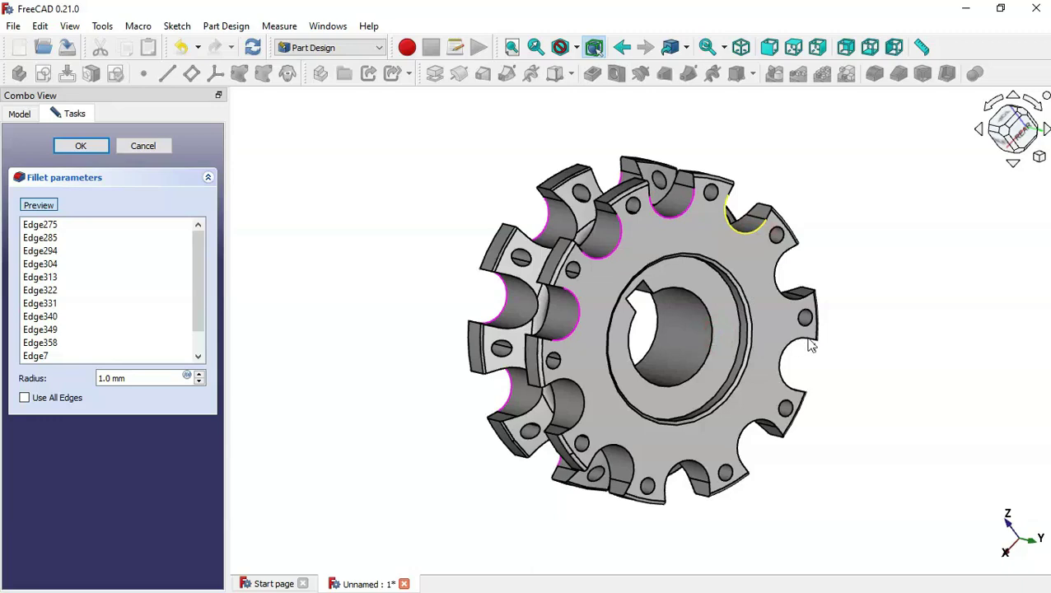
middle_click_drag(769, 350, 774, 291)
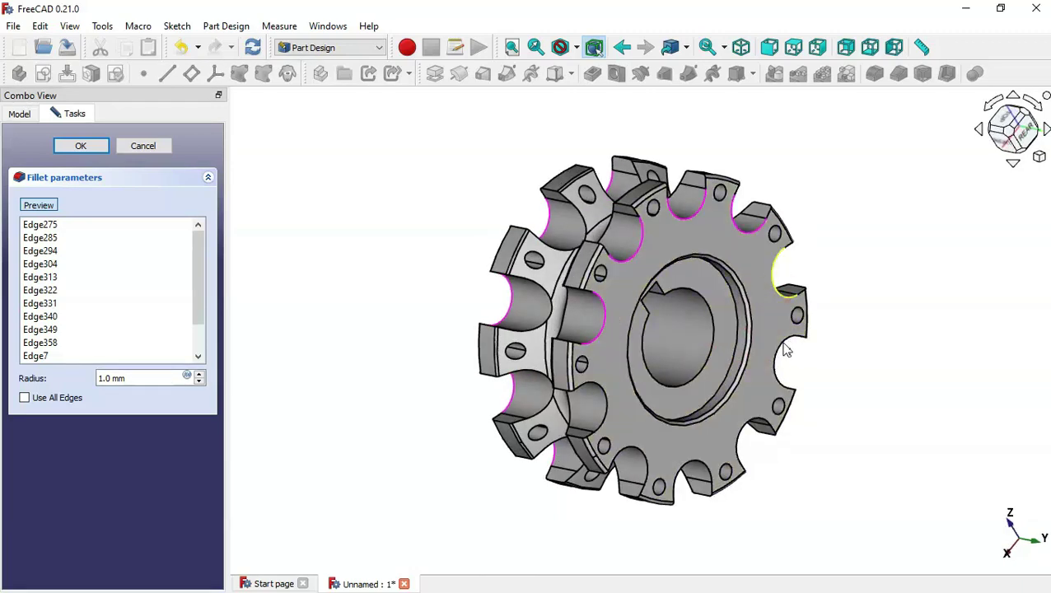
left_click(779, 369)
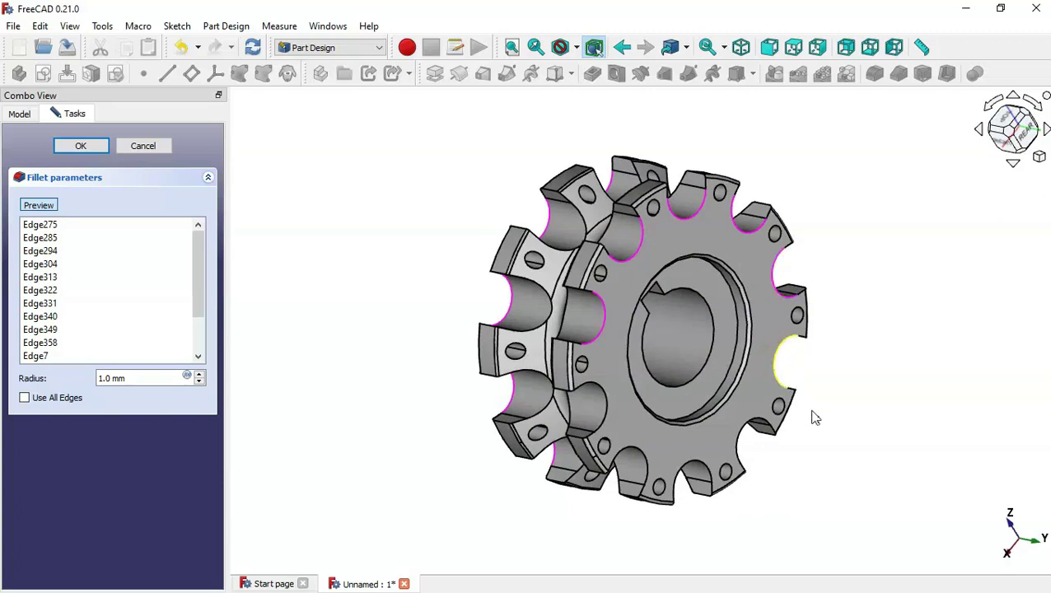
left_click(756, 420)
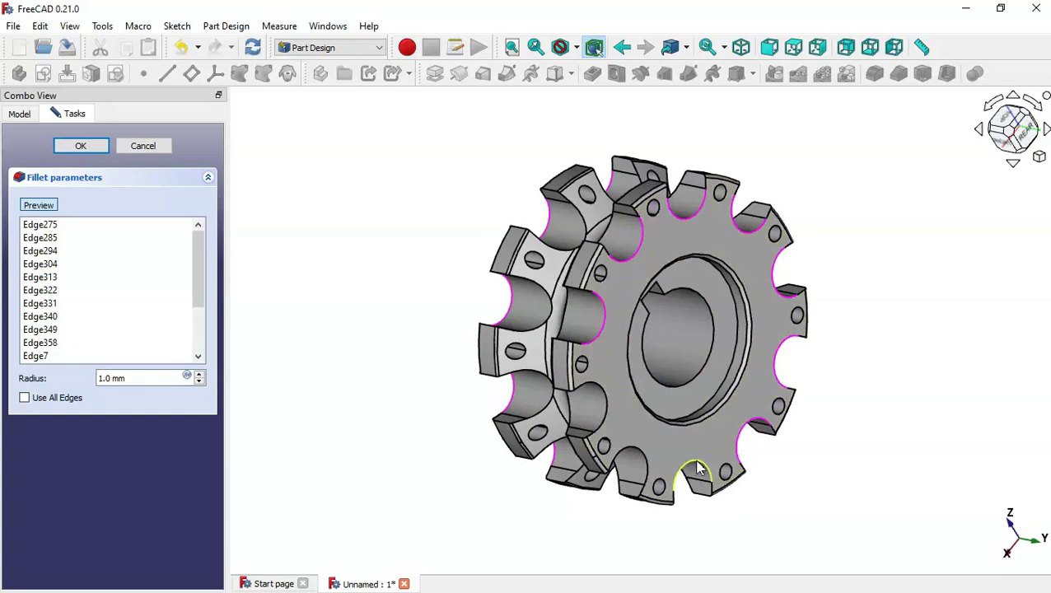
left_click(449, 398)
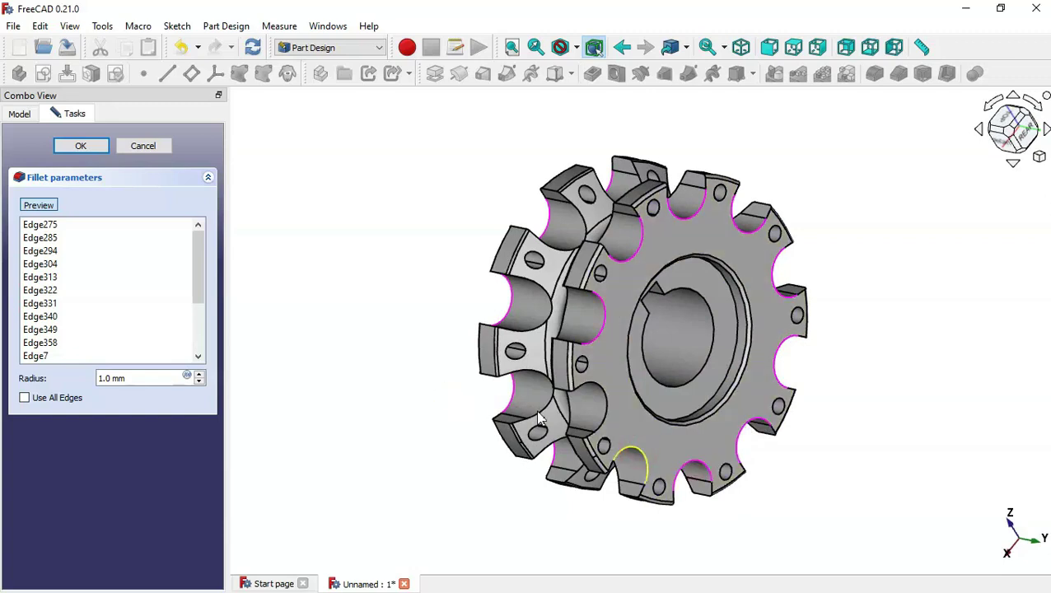
middle_click_drag(519, 415, 610, 397)
left_click(612, 393)
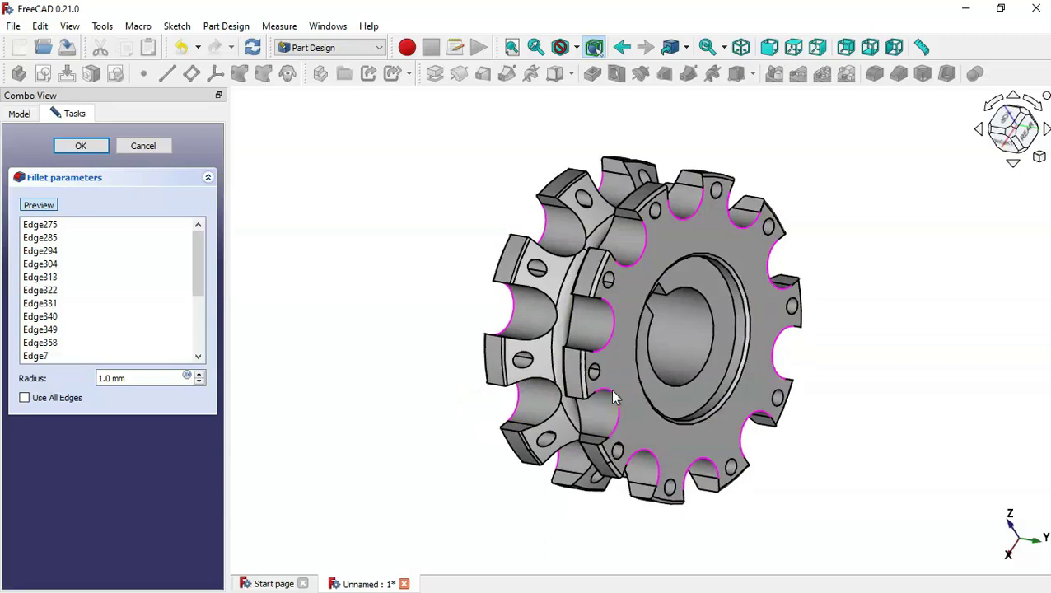
left_click(82, 145)
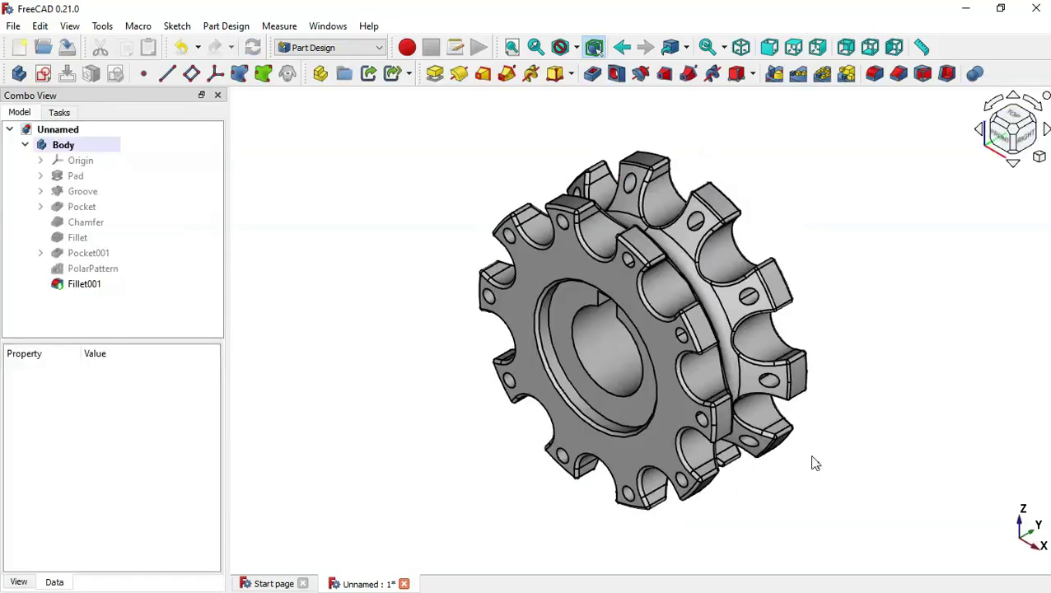
middle_click_drag(464, 468, 503, 512)
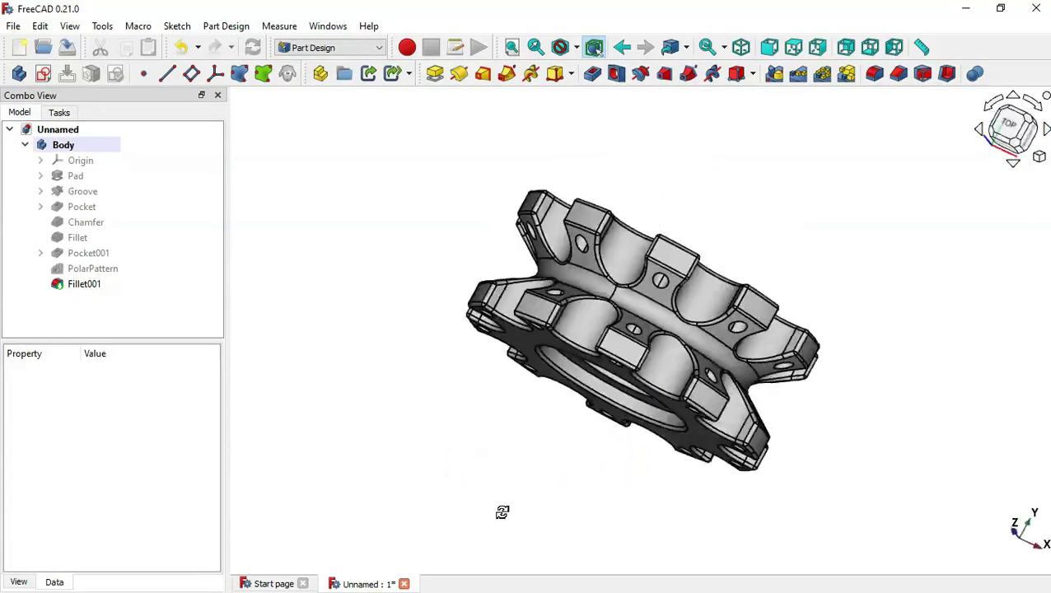
middle_click_drag(798, 406, 824, 446)
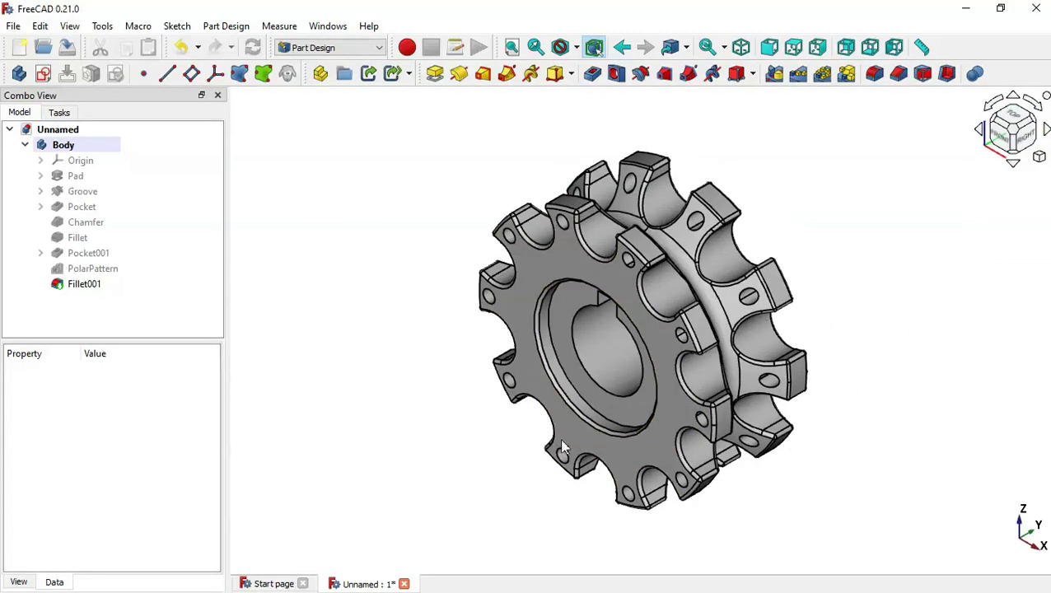
middle_click_drag(397, 451, 371, 445)
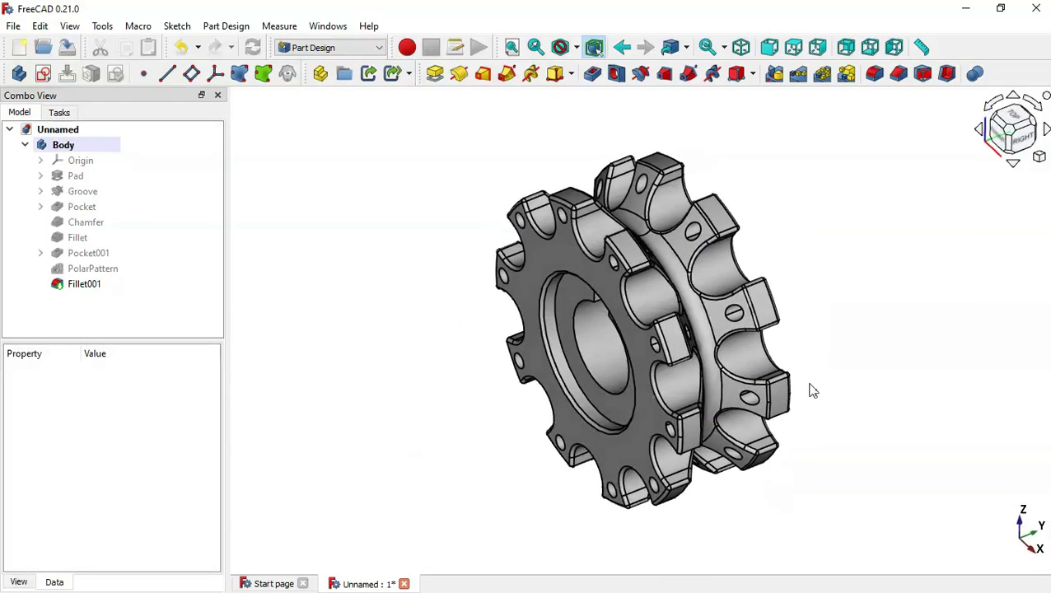
middle_click_drag(887, 394, 933, 362)
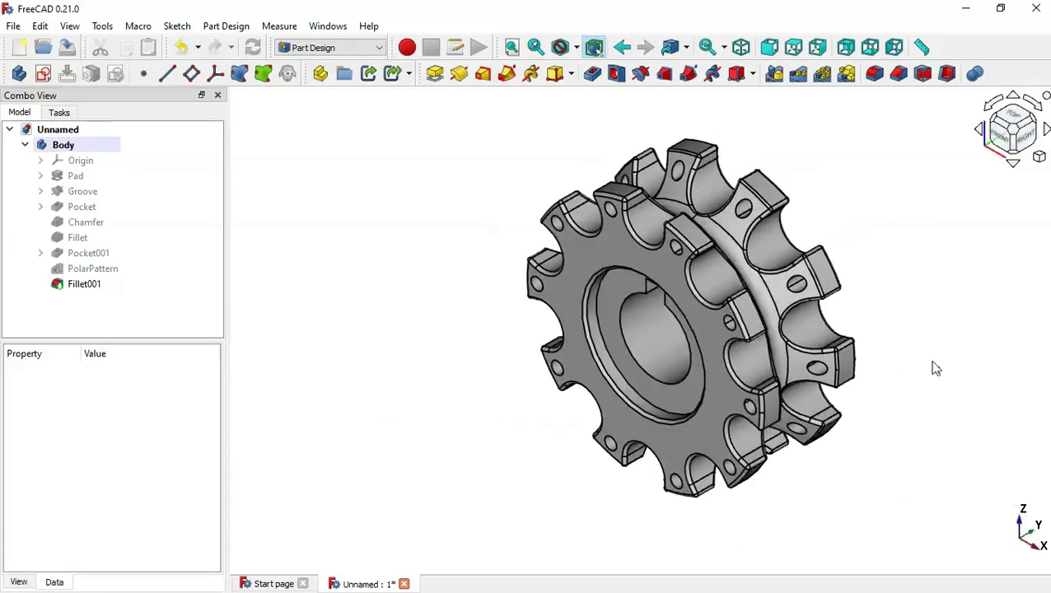